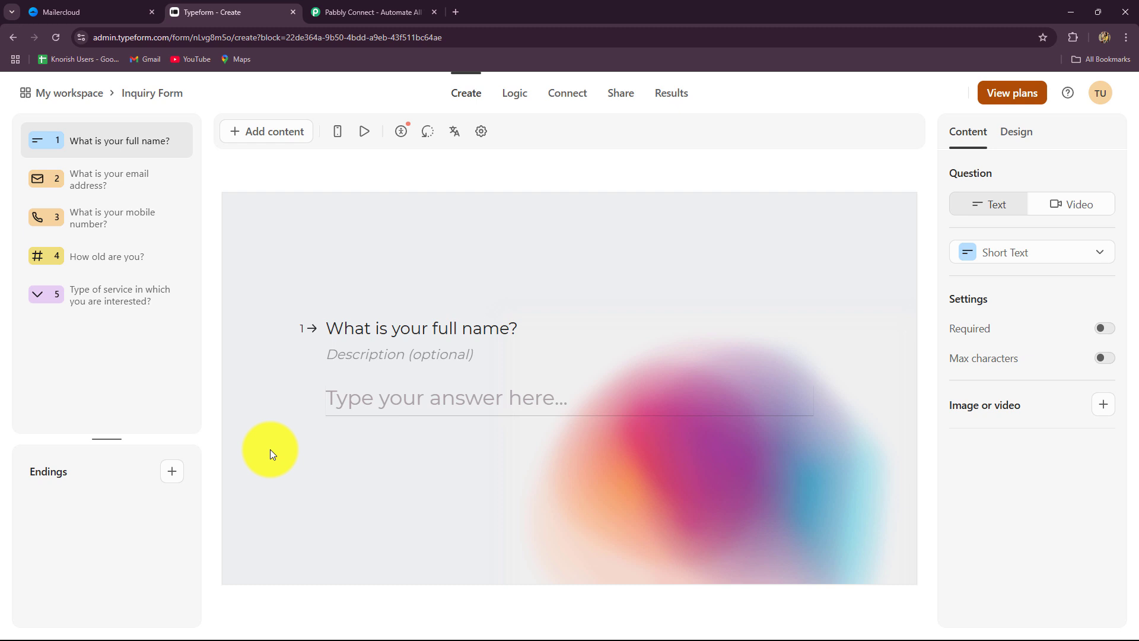
Collapse the Mailercloud dashboard sidebar to icons, then glance at the Typeform Inquiry Form
left_click(48, 9)
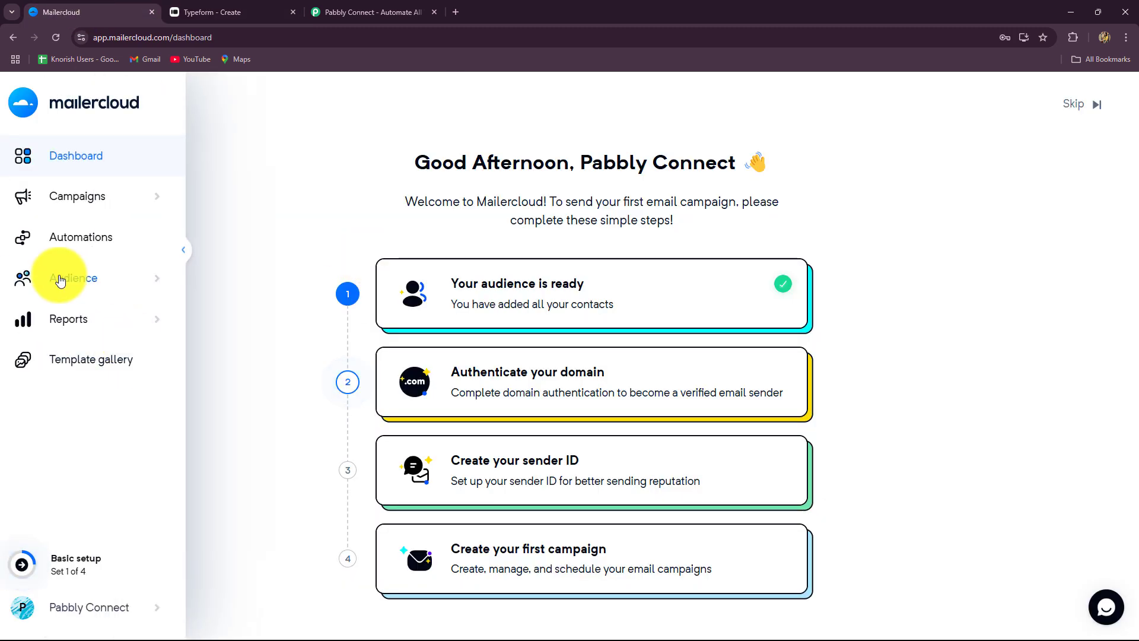
left_click(183, 250)
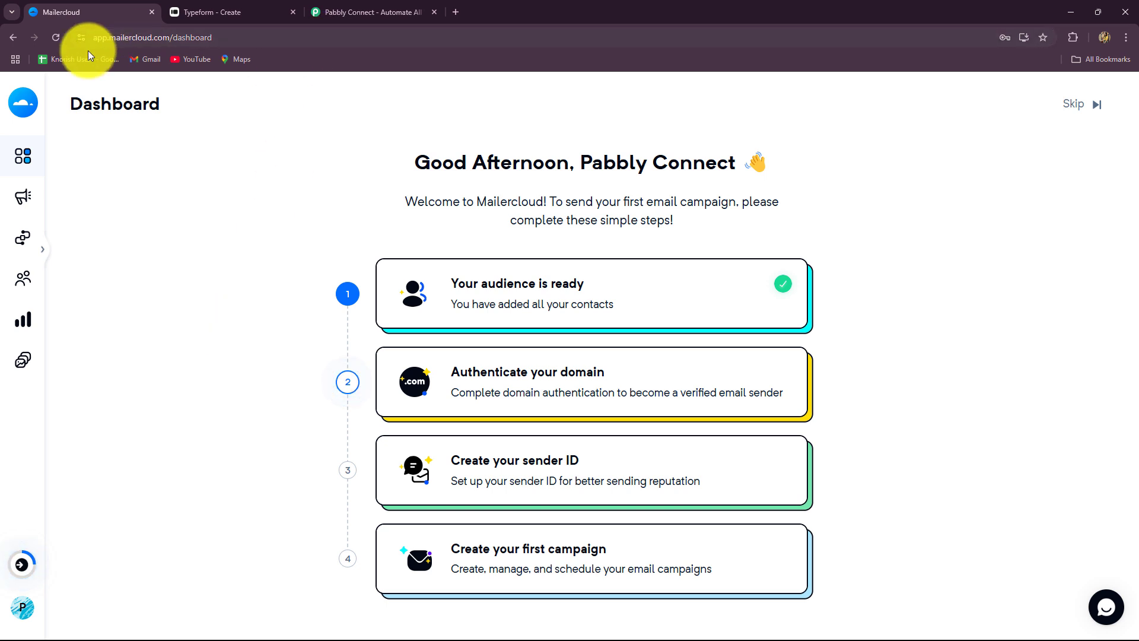
left_click(181, 14)
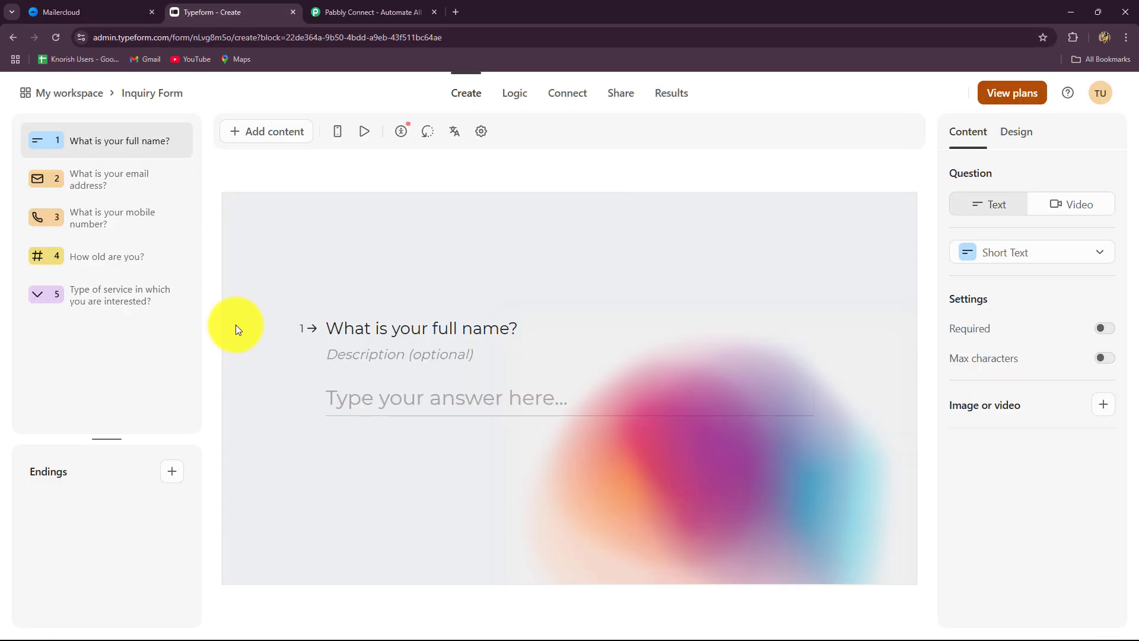
Move to the Pabbly Connect website and dismiss its 'Wait! Before you go' popup
left_click(79, 12)
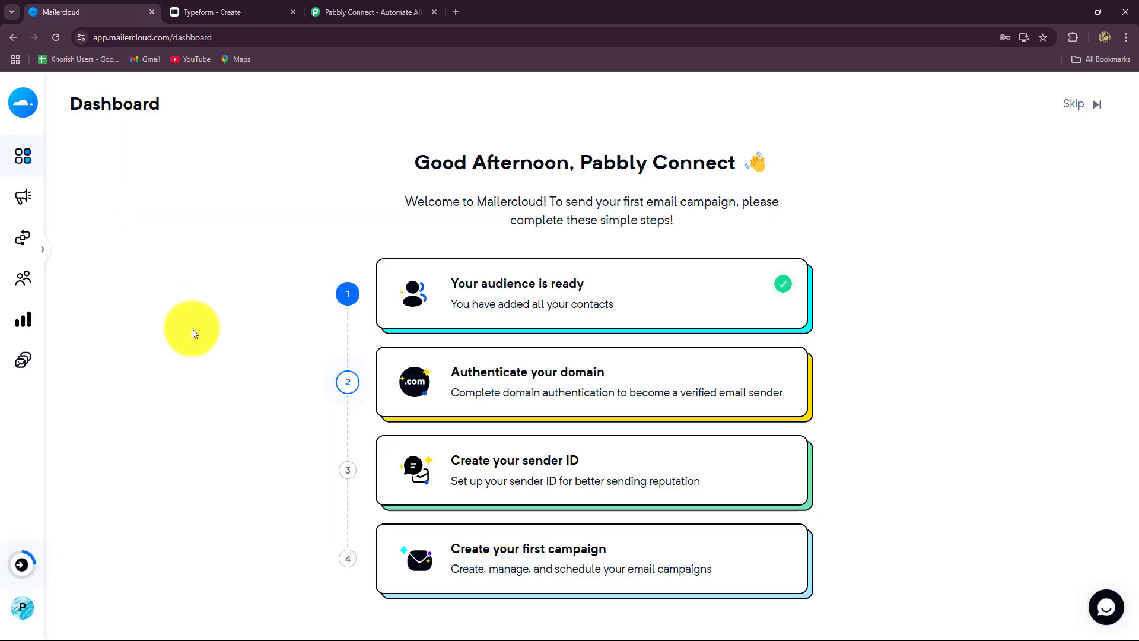
left_click(394, 8)
left_click(779, 175)
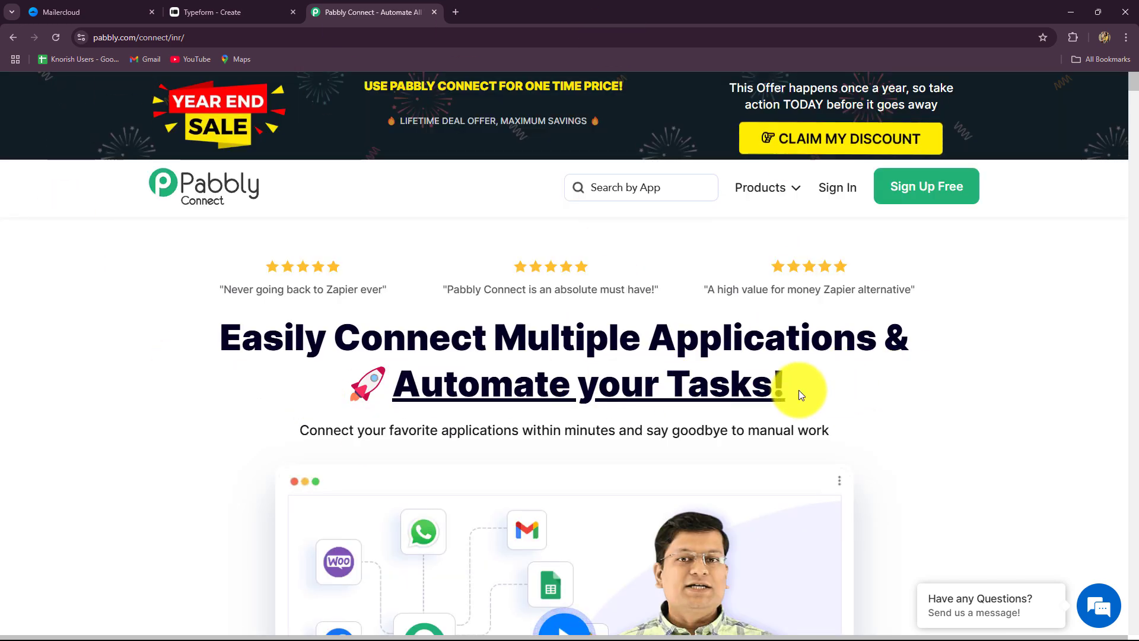
left_click_drag(786, 388, 161, 330)
left_click(133, 325)
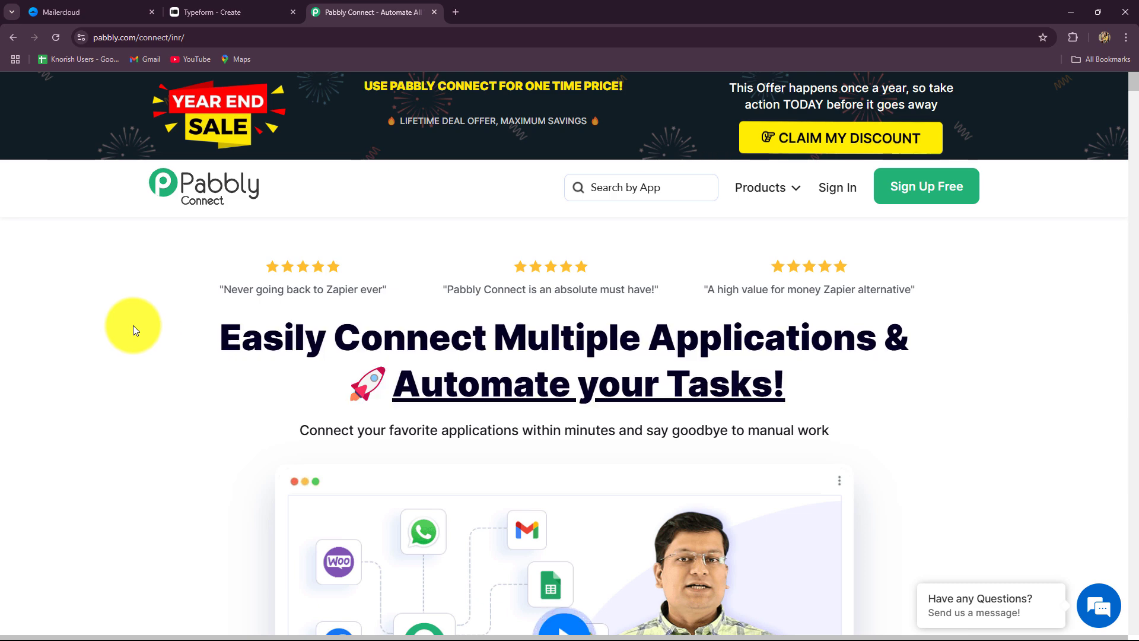
scroll(883, 439, "down", 5)
scroll(884, 436, "up", 5)
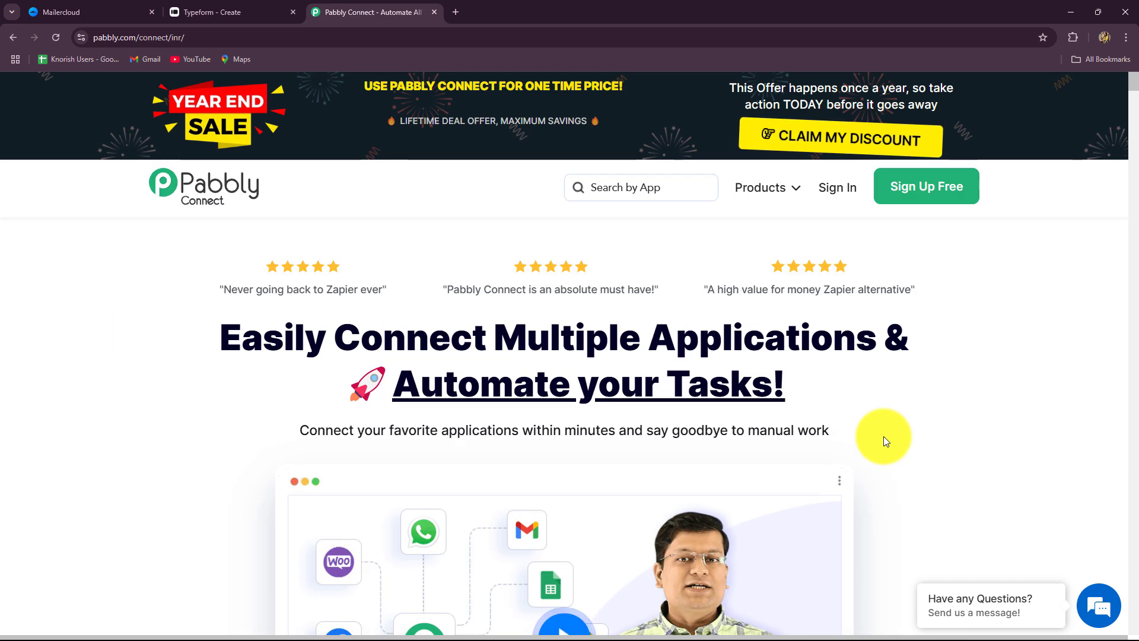
left_click(262, 37)
left_click(159, 394)
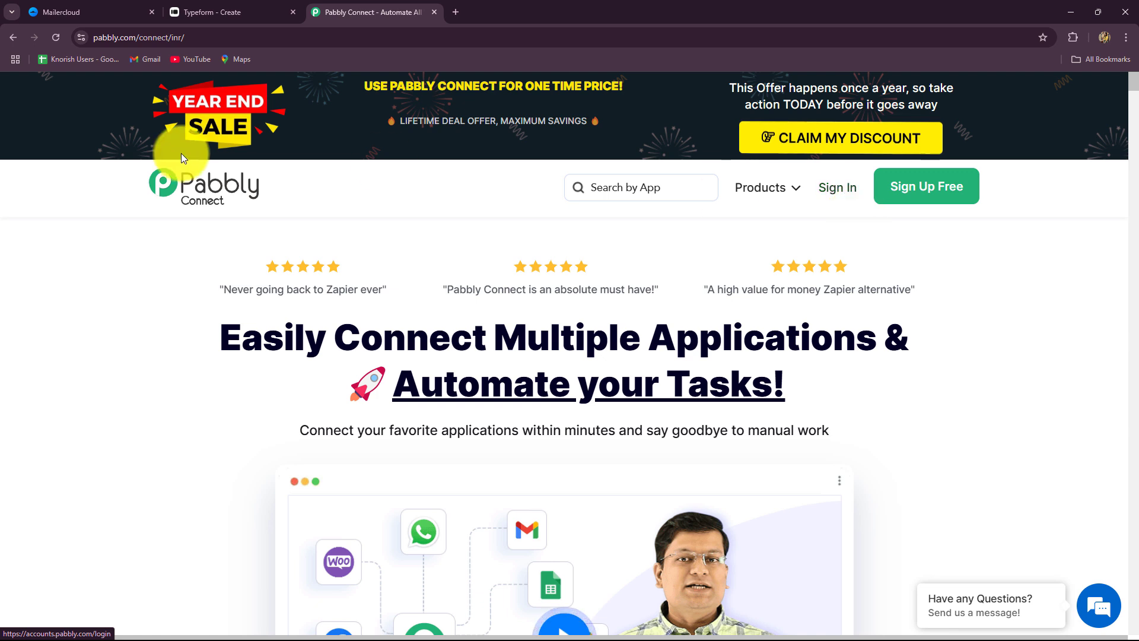
left_click_drag(230, 341, 789, 388)
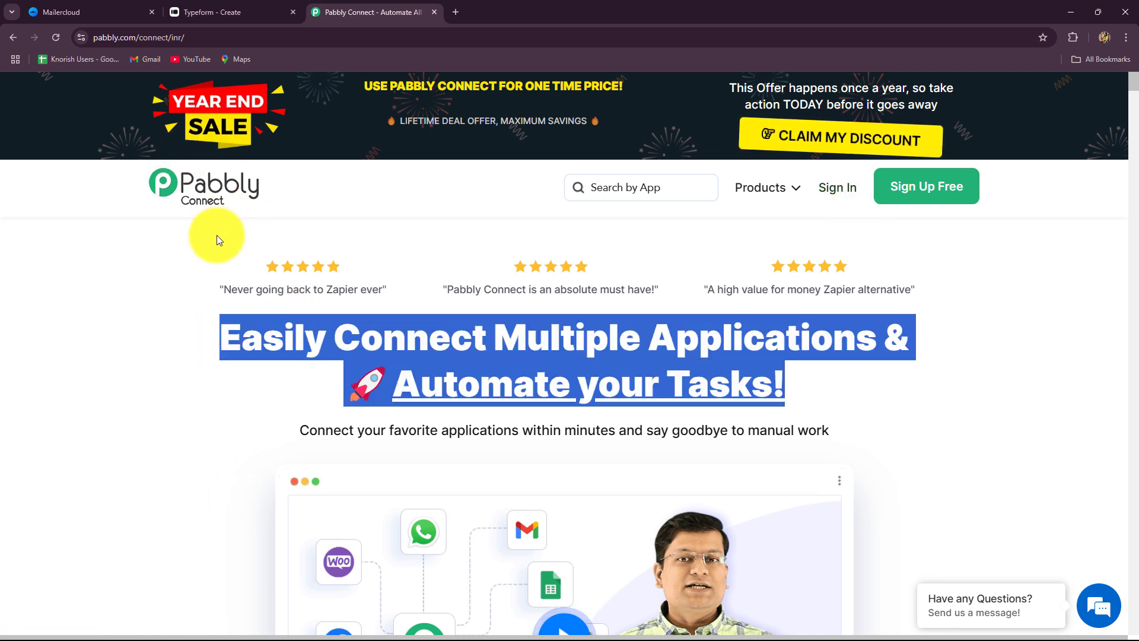
left_click(190, 253)
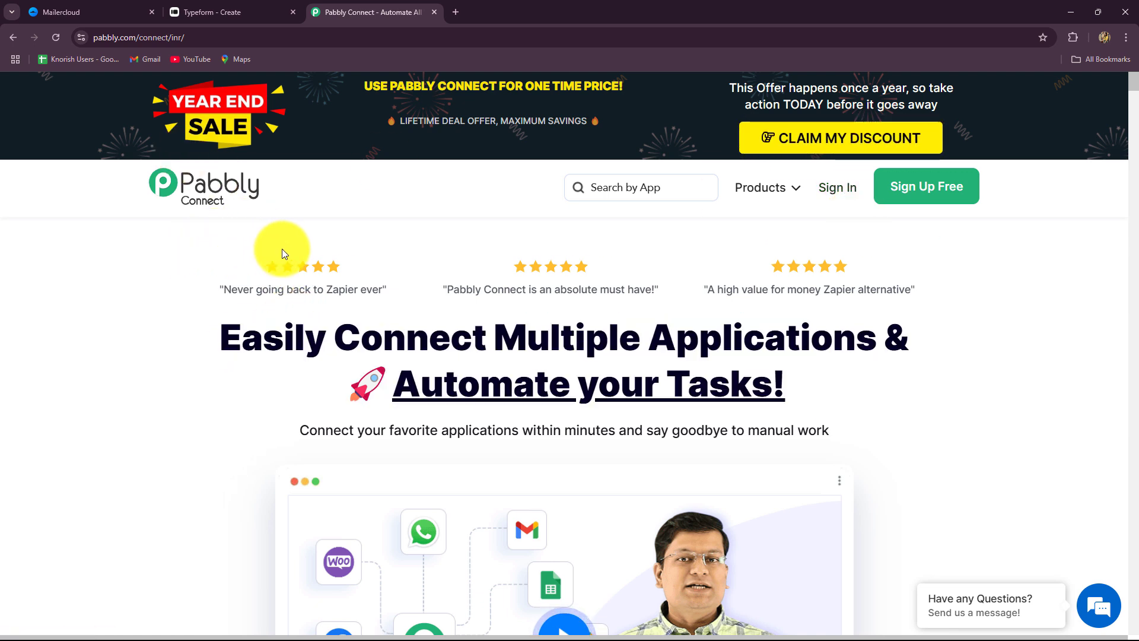
Sign in to Pabbly and launch the Pabbly Connect app from its Access Now card
left_click(830, 186)
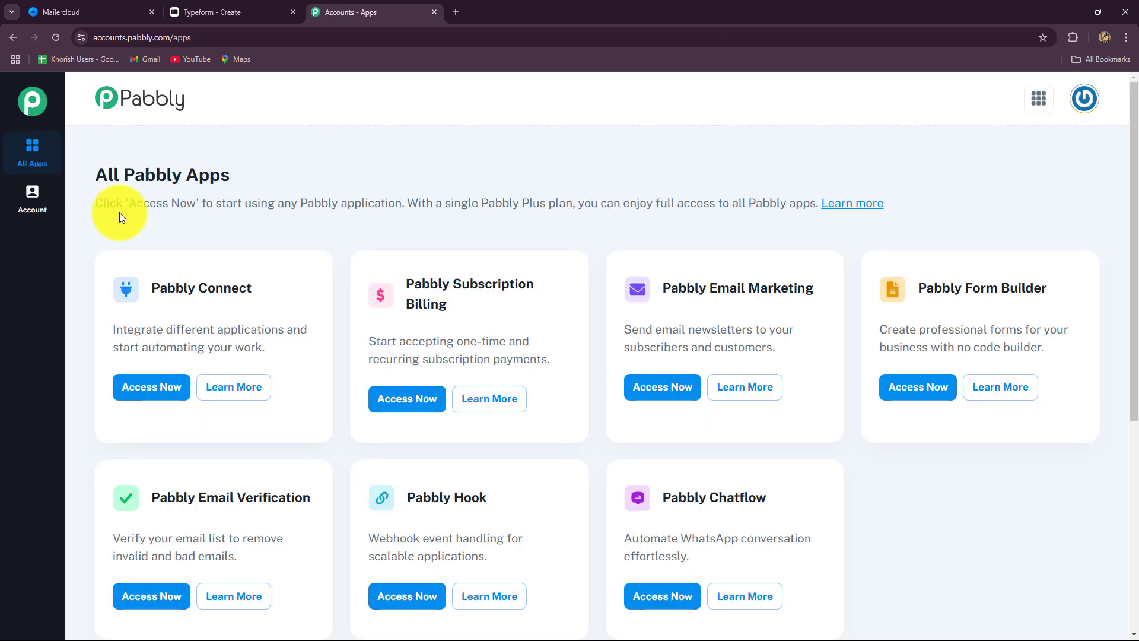
left_click_drag(95, 174, 230, 176)
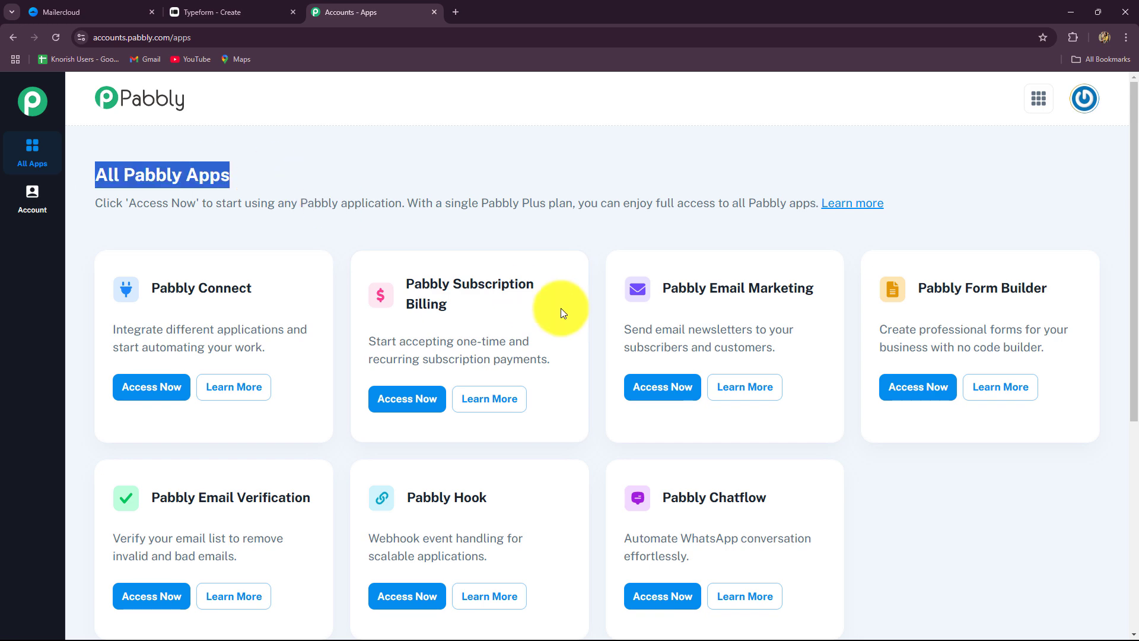
scroll(560, 308, "down", 4)
scroll(561, 308, "up", 3)
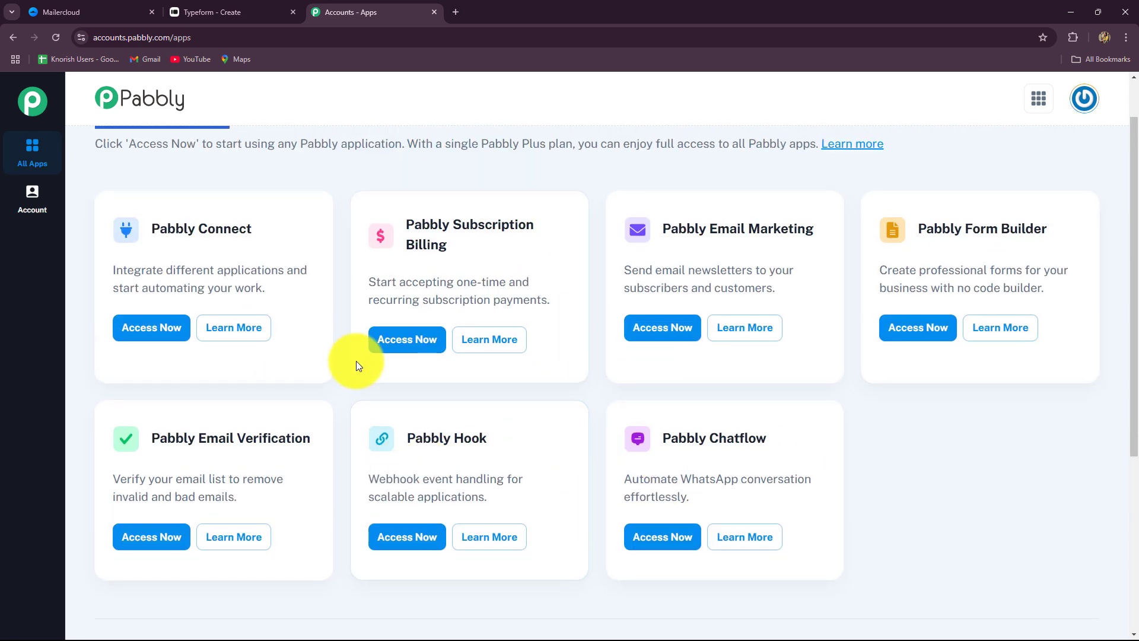
left_click_drag(152, 229, 355, 244)
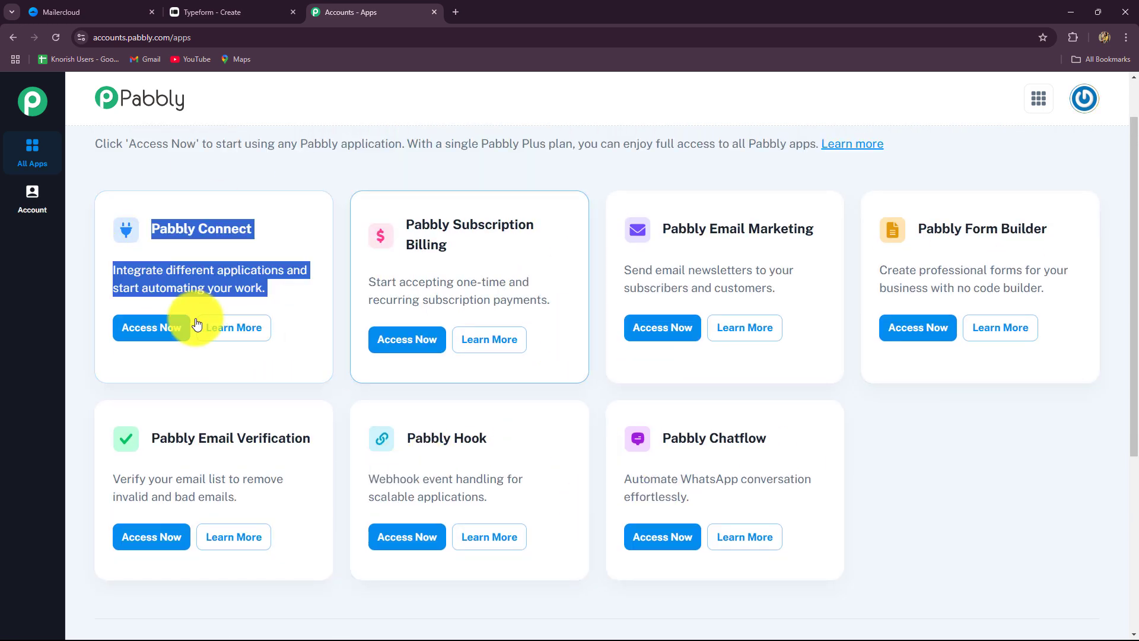
left_click(177, 329)
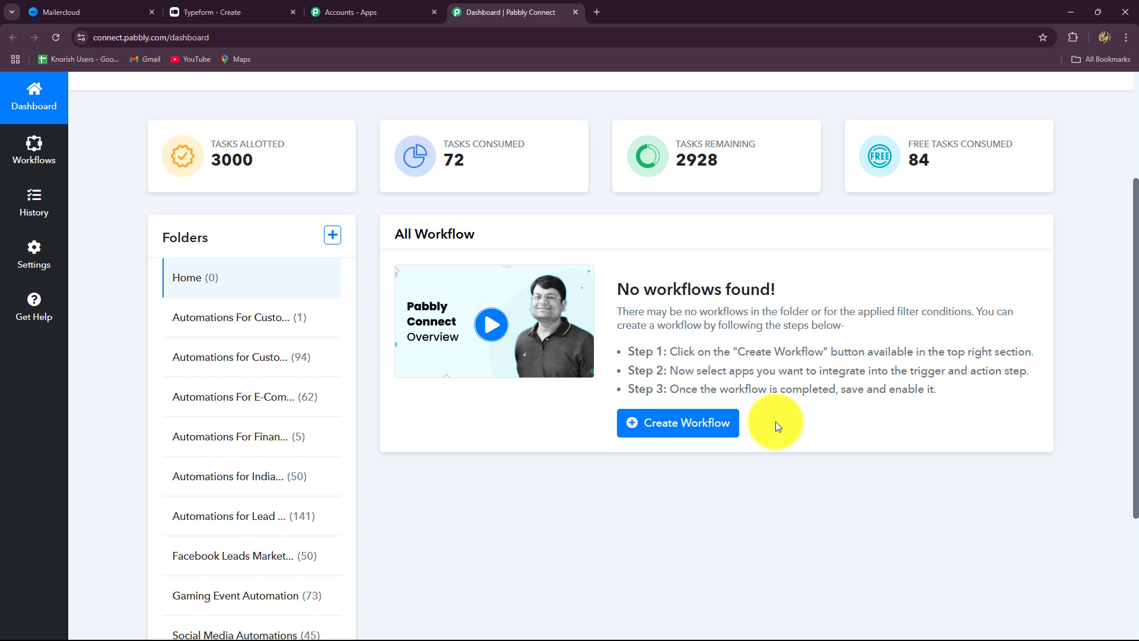
Bring up the Create Workflow dialog from the Pabbly Connect dashboard
scroll(775, 422, "down", 3)
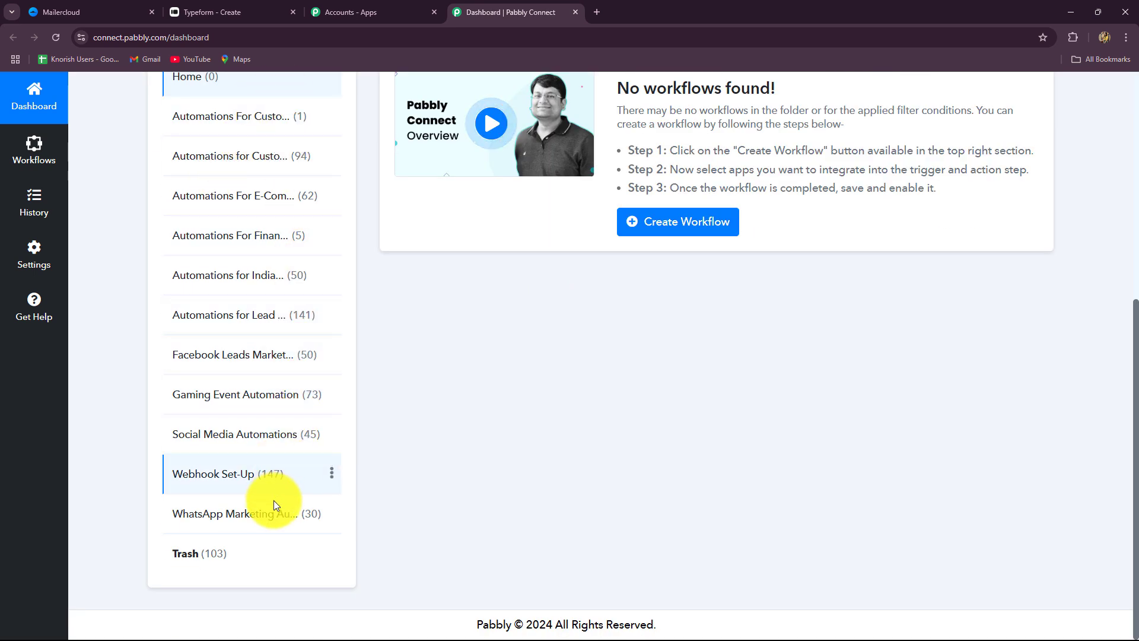
scroll(585, 354, "up", 4)
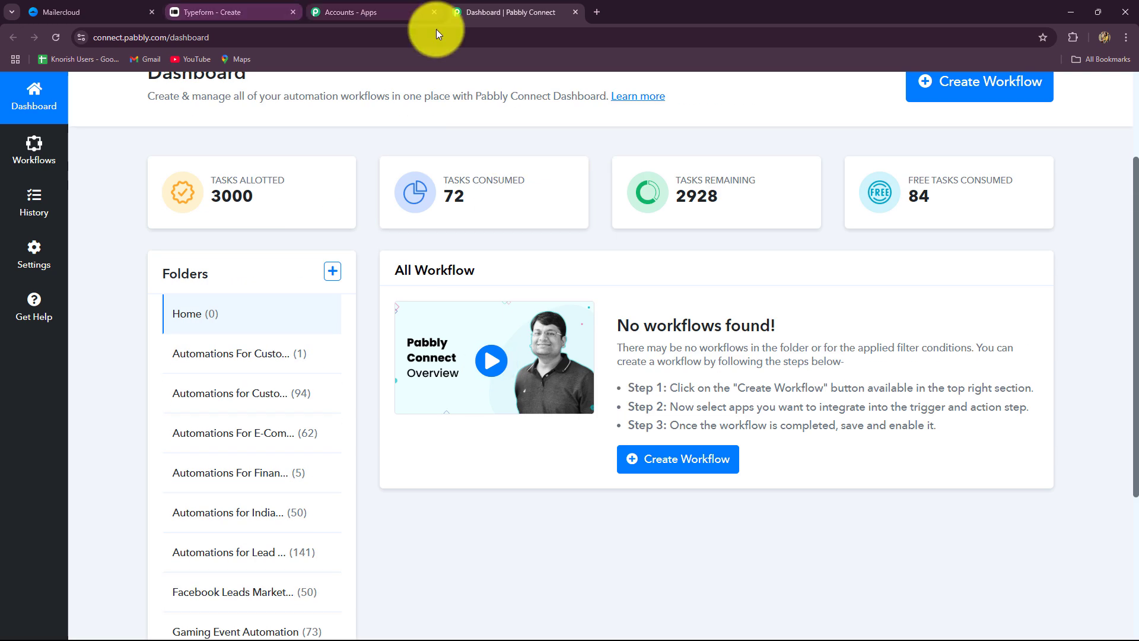
scroll(653, 254, "up", 2)
left_click(954, 223)
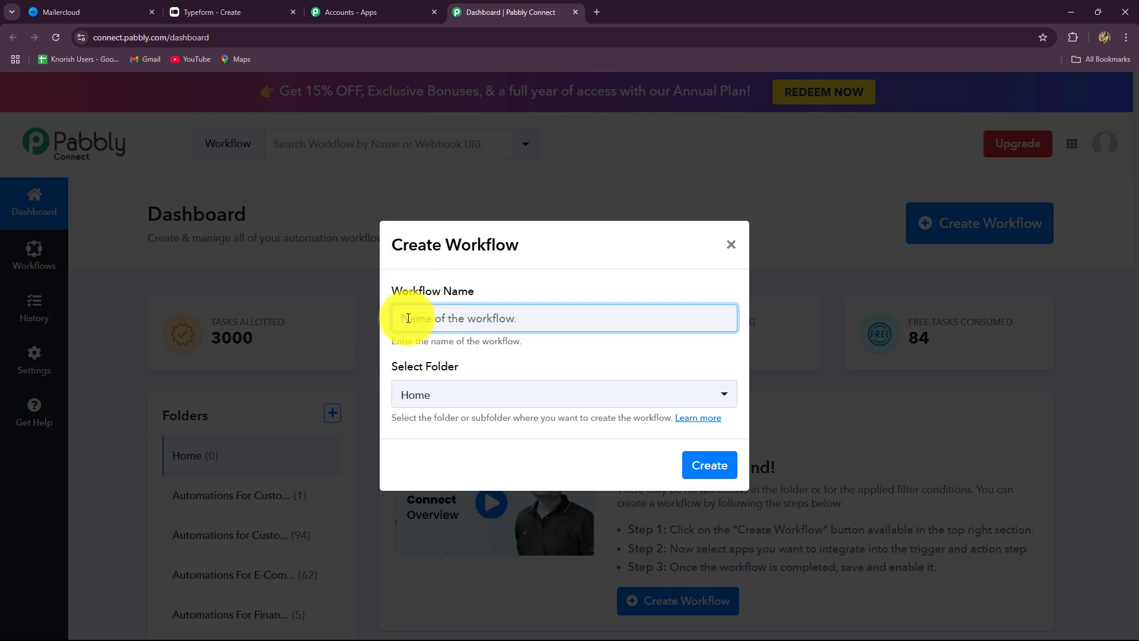
Create 'Create or Update Mailercloud Subscriber on Typeform Submission' in the Automations for Lead Management folder
left_click(462, 321)
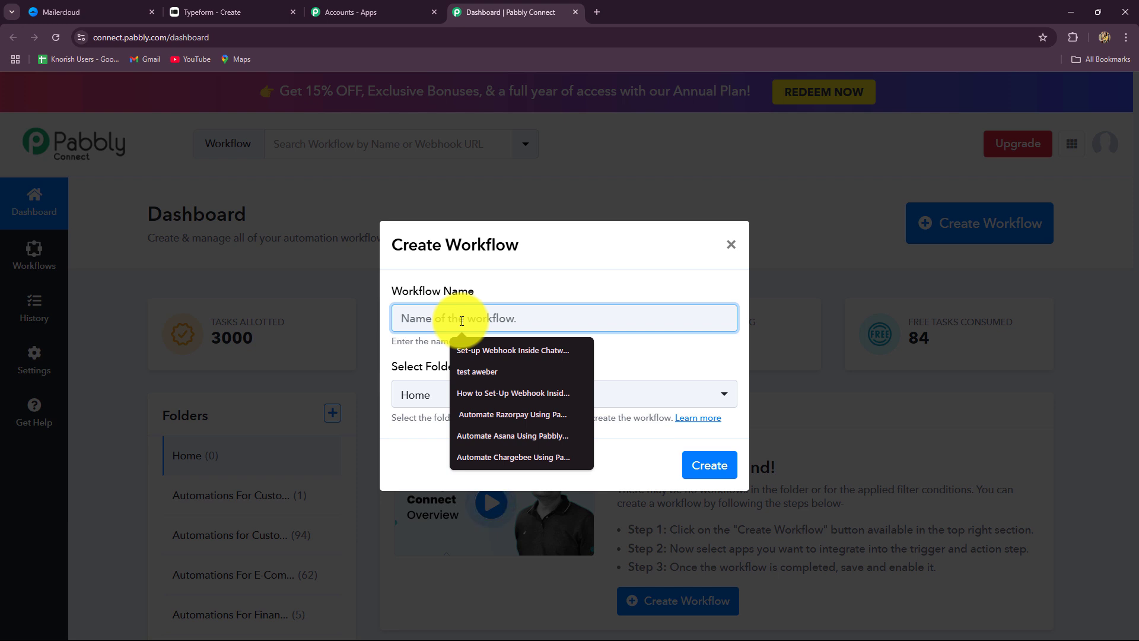
key("ctrl+v")
left_click_drag(398, 319, 706, 342)
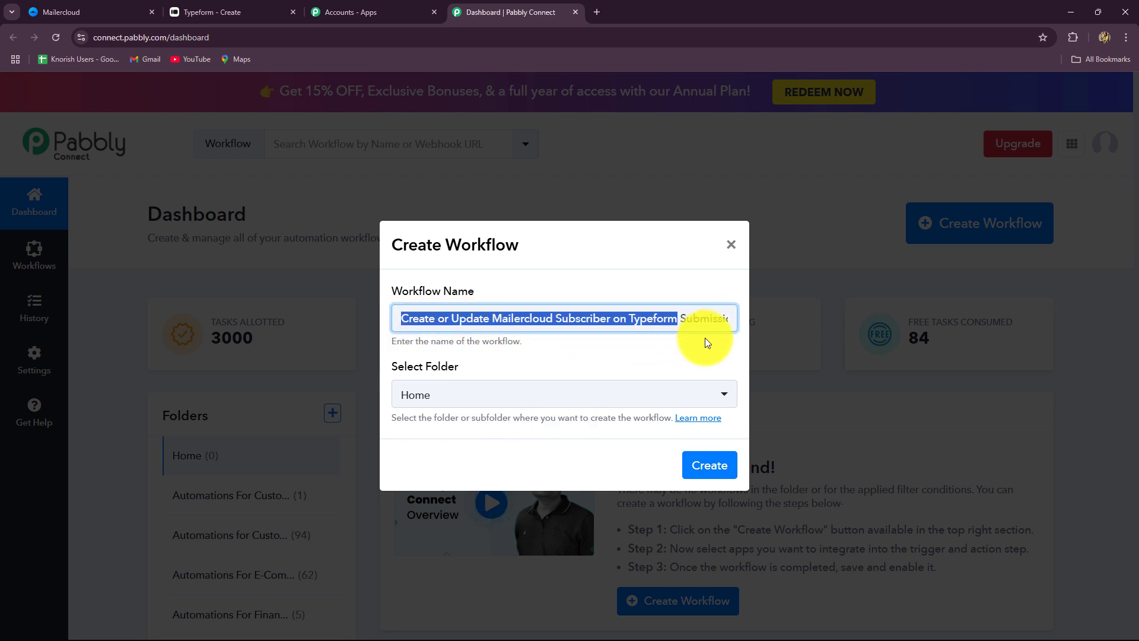
left_click(564, 396)
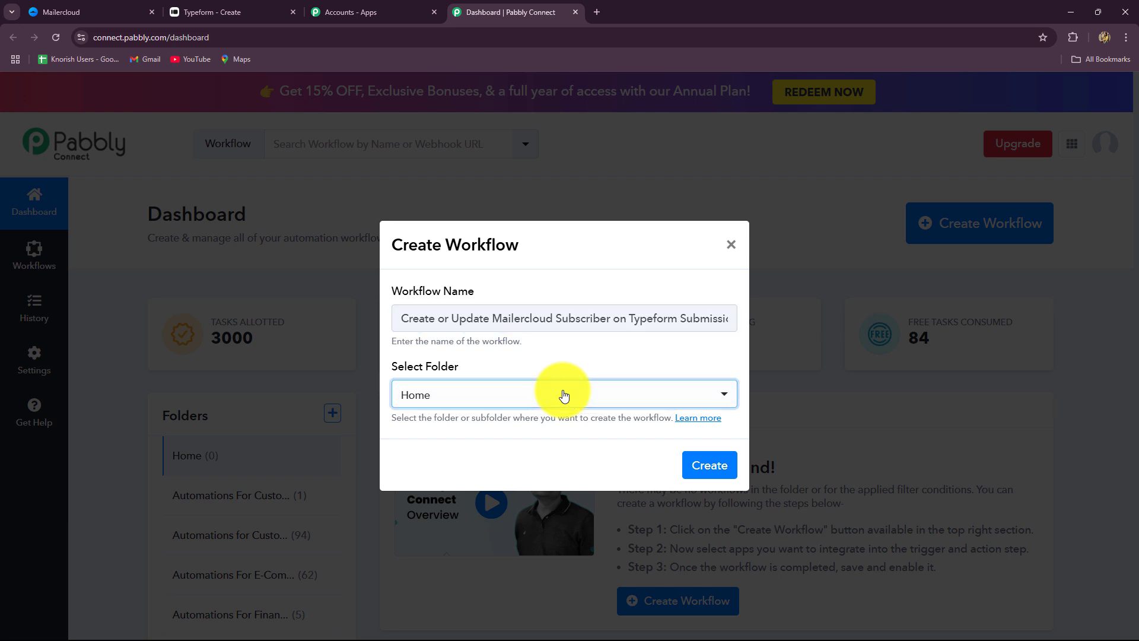
left_click(564, 396)
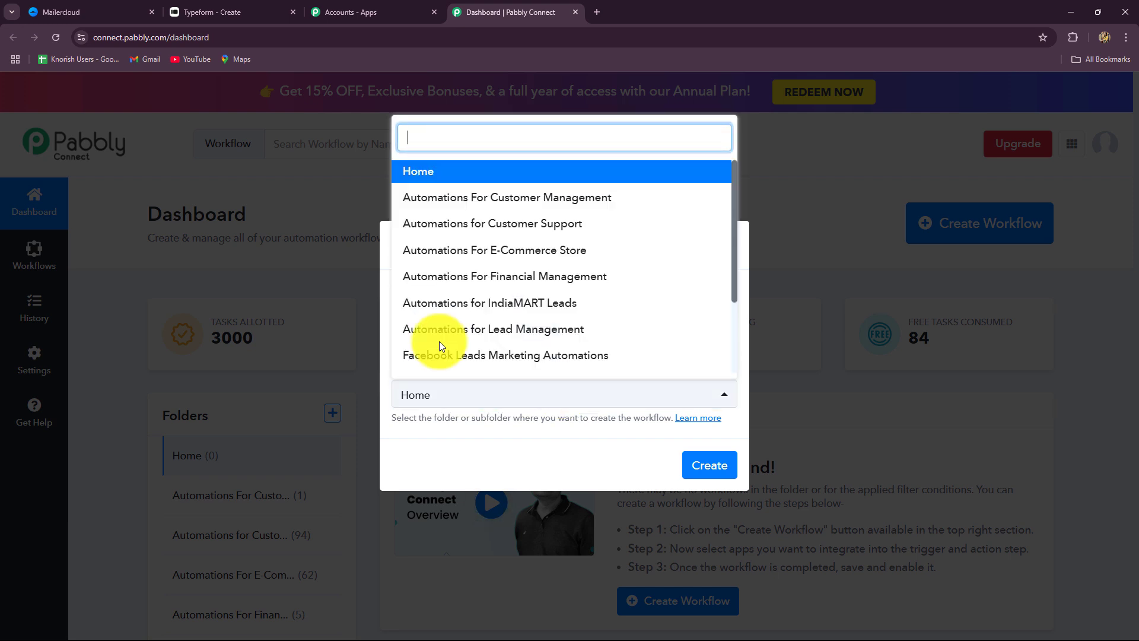
left_click(482, 329)
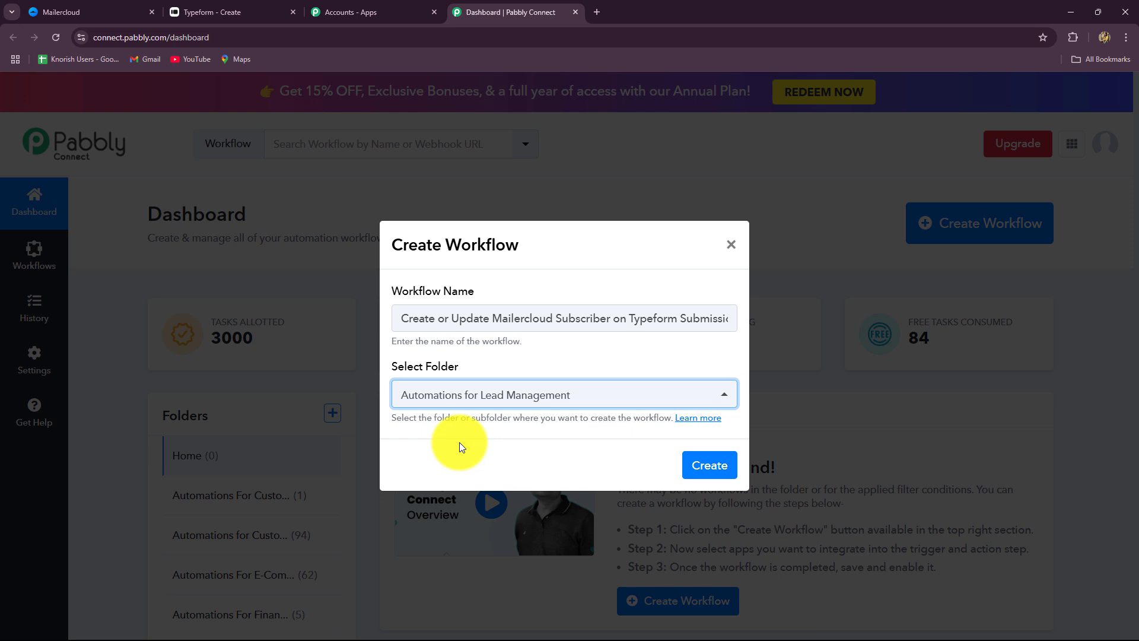
left_click(517, 402)
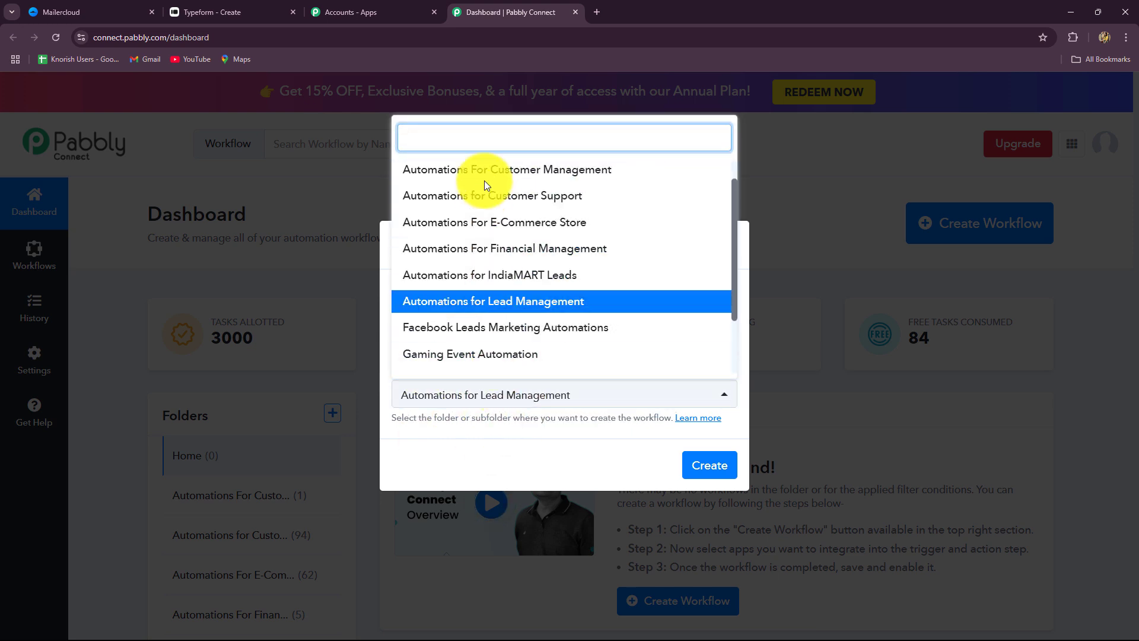
scroll(483, 329, "down", 2)
scroll(534, 332, "up", 3)
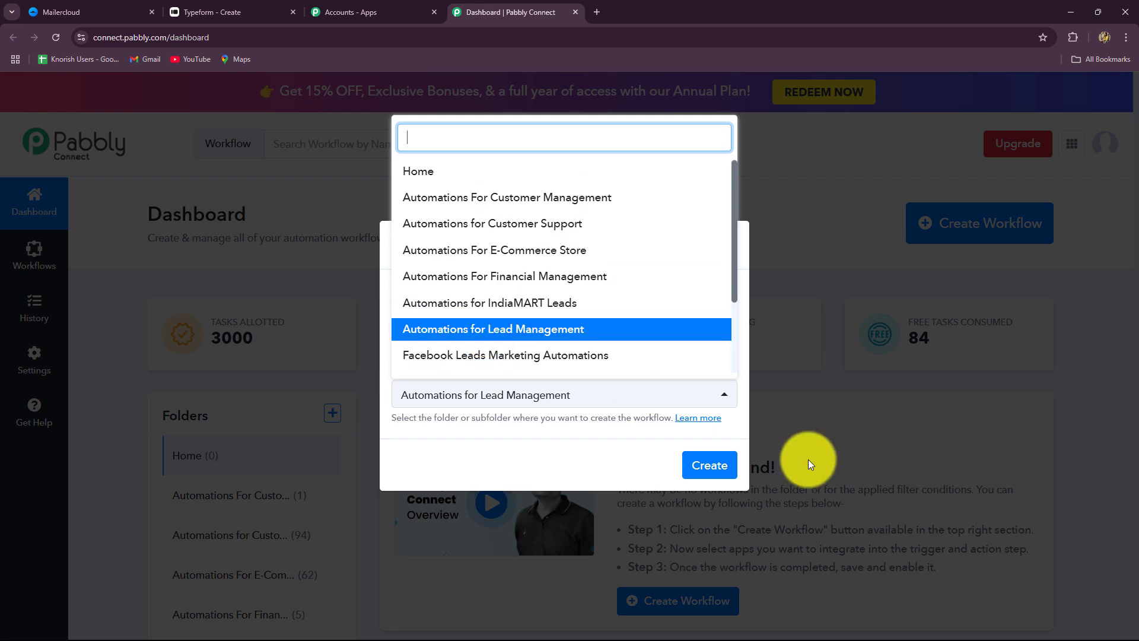
left_click(721, 468)
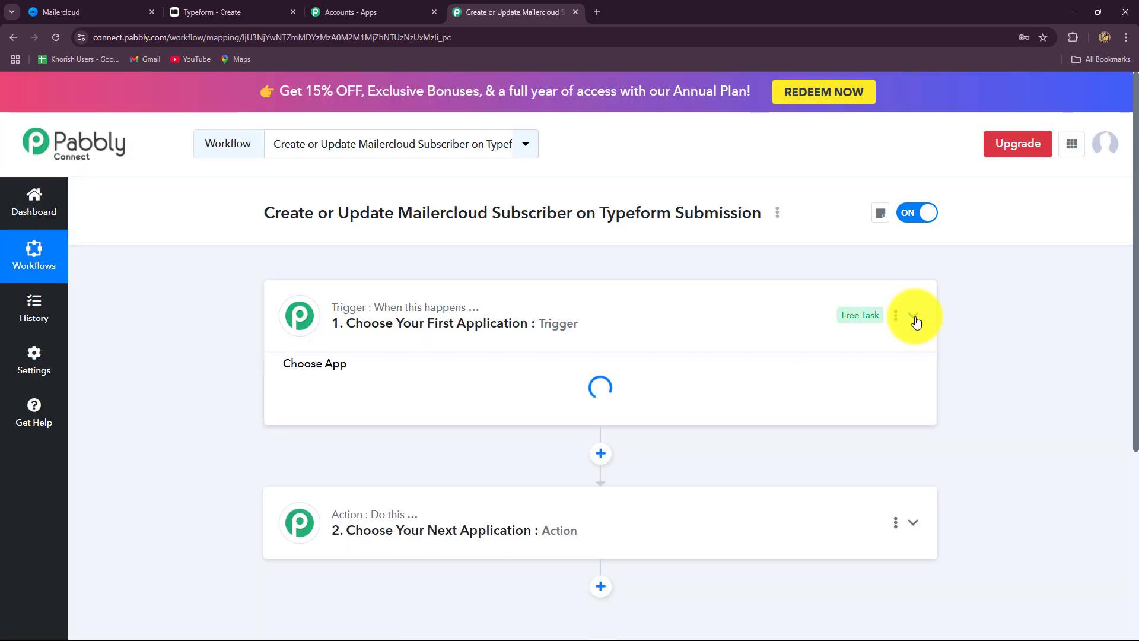
Fold the trigger's Choose App grid away, leaving blank trigger and action steps visible
left_click(914, 317)
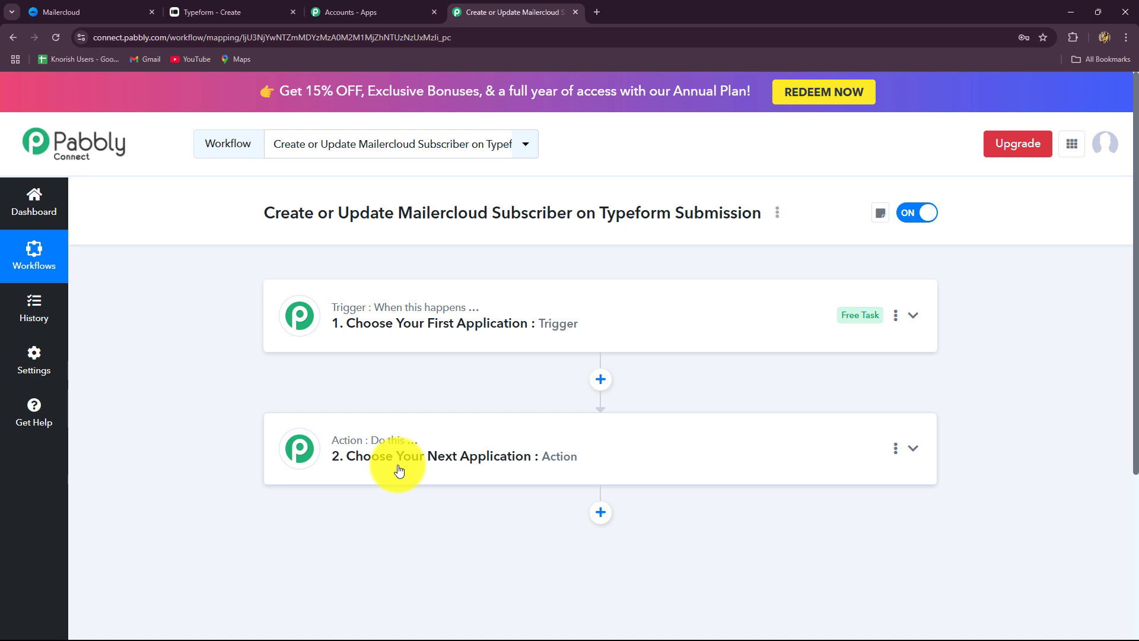
left_click(395, 344)
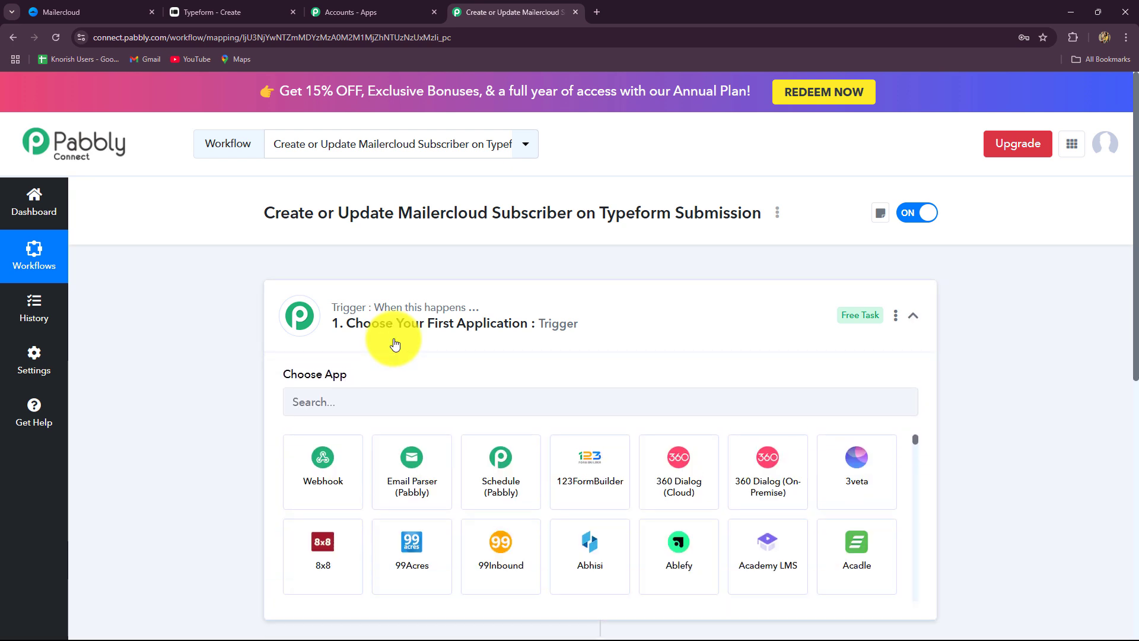
scroll(393, 338, "down", 4)
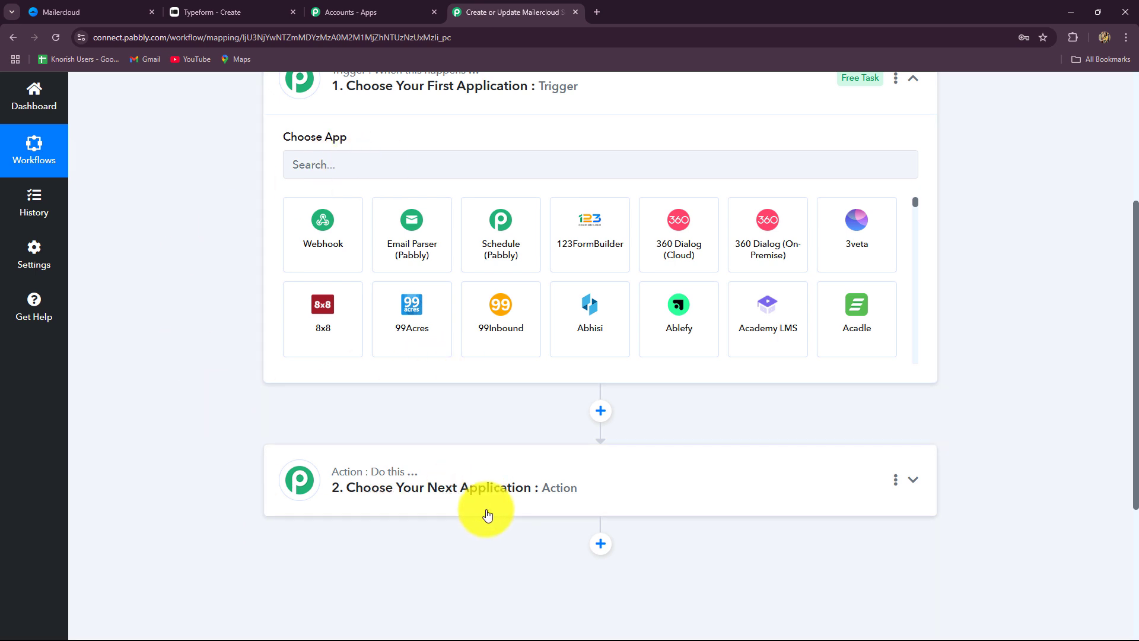
scroll(487, 514, "up", 3)
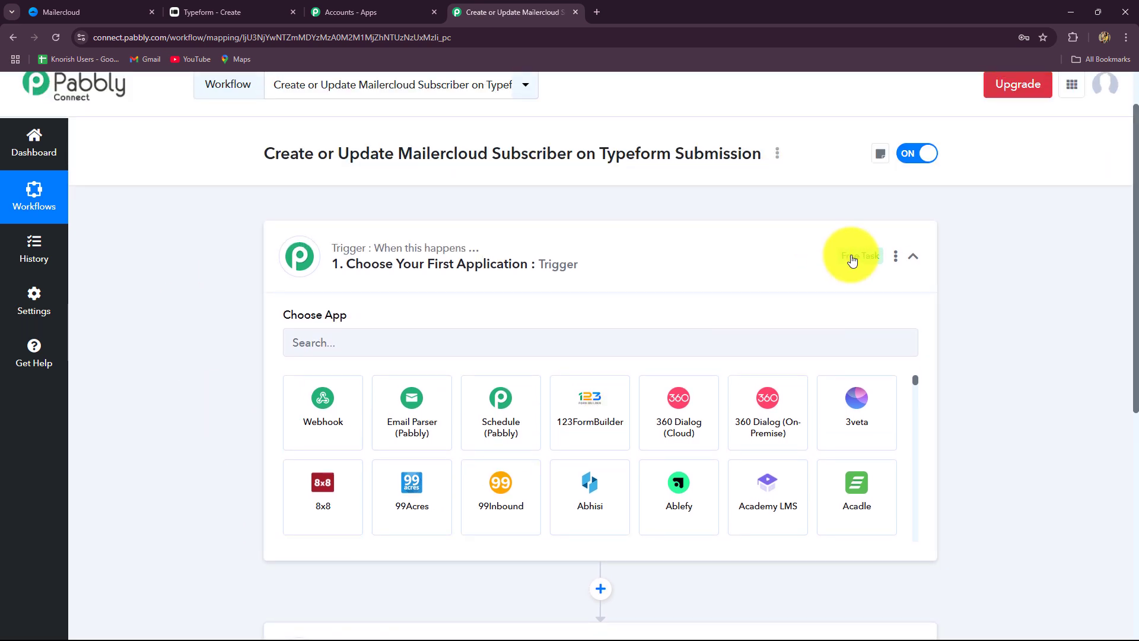
left_click(912, 256)
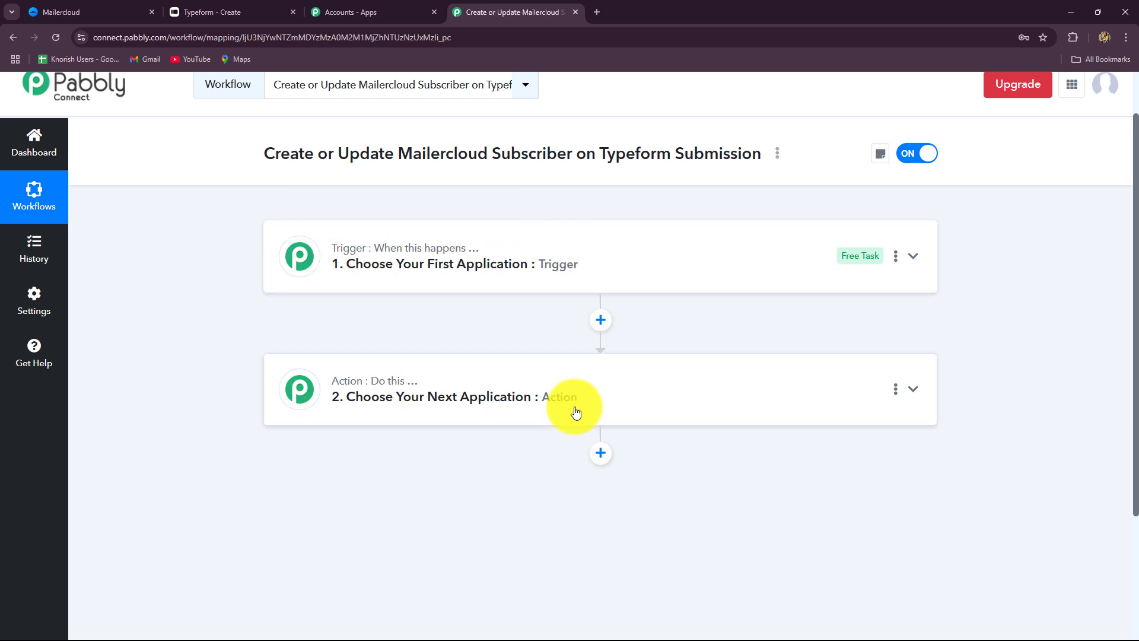
Set the trigger app to Typeform, found by searching 'Typ', with the New Entry event
left_click(330, 261)
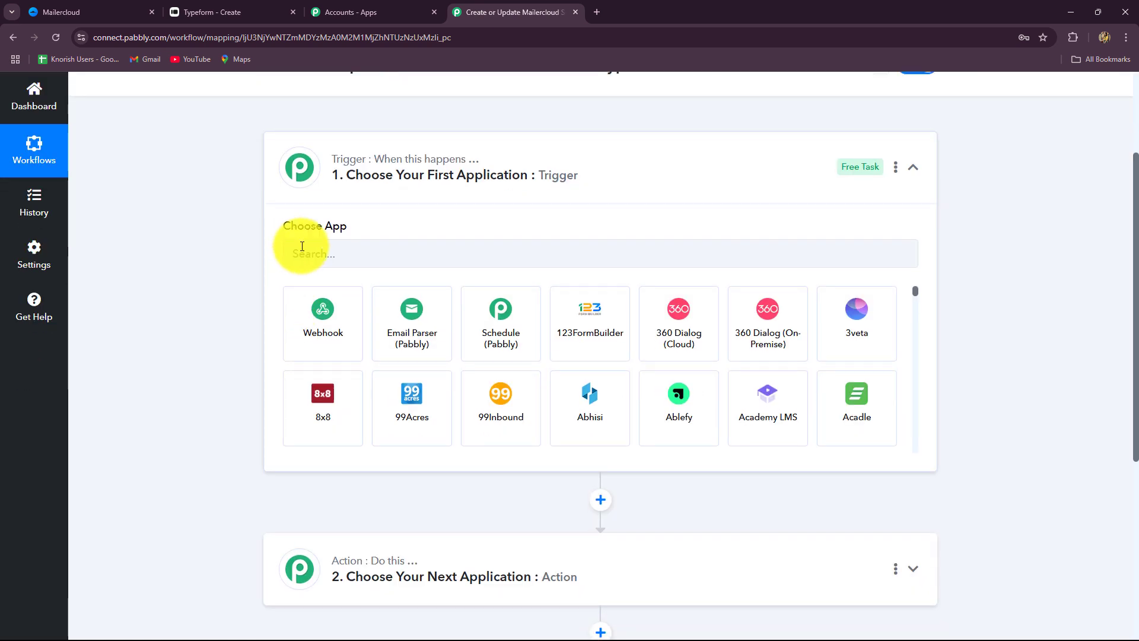
left_click(302, 246)
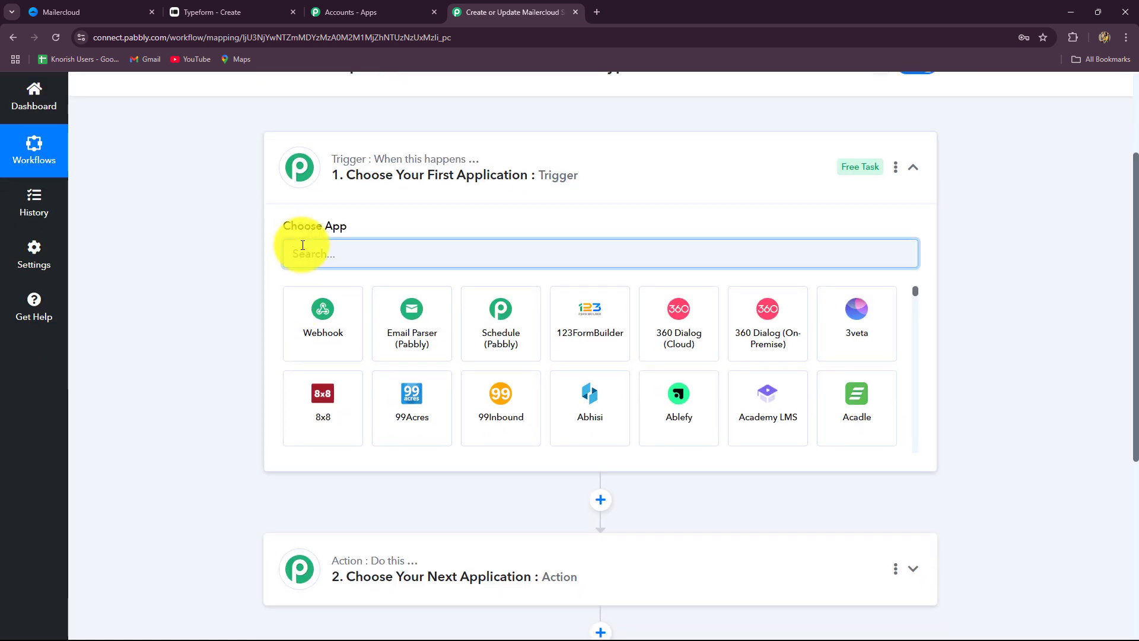
type("Typ")
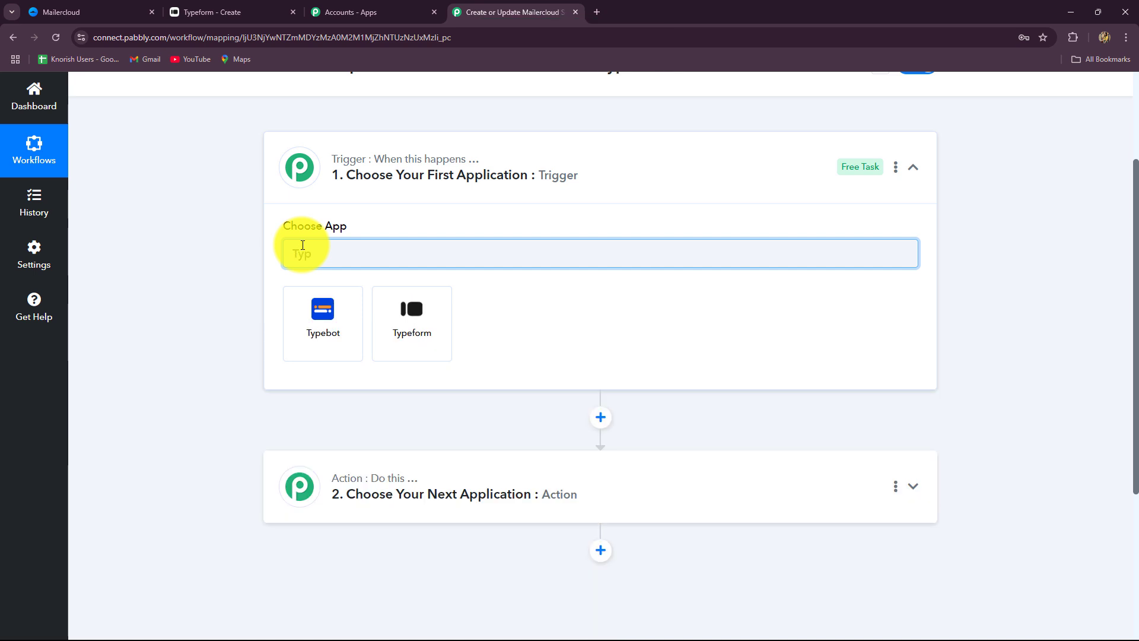
left_click(401, 320)
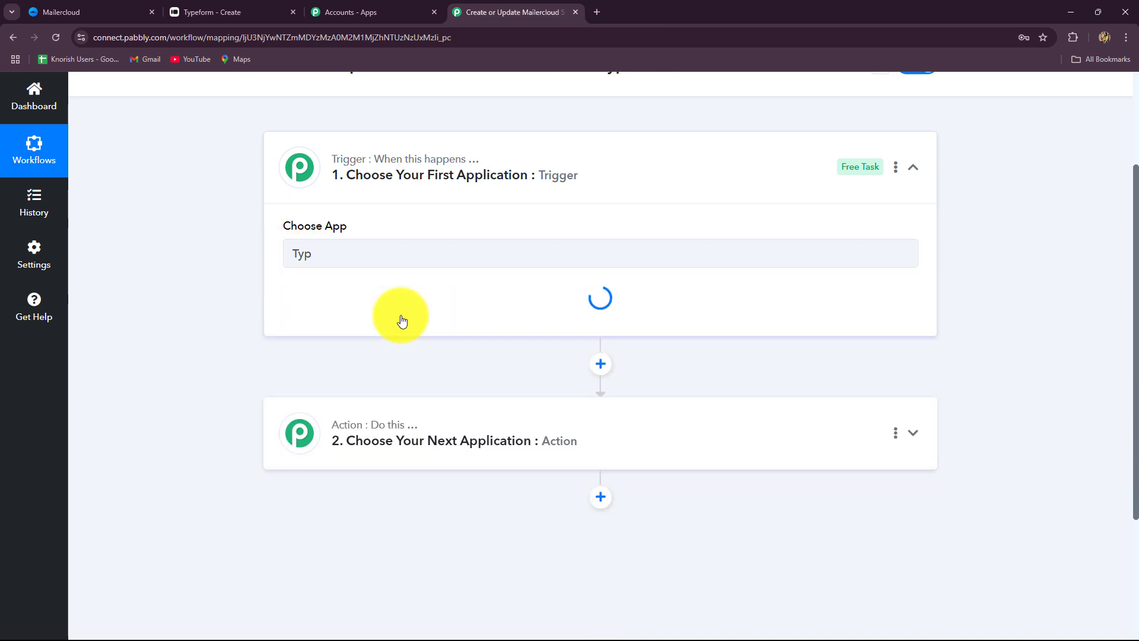
left_click(401, 321)
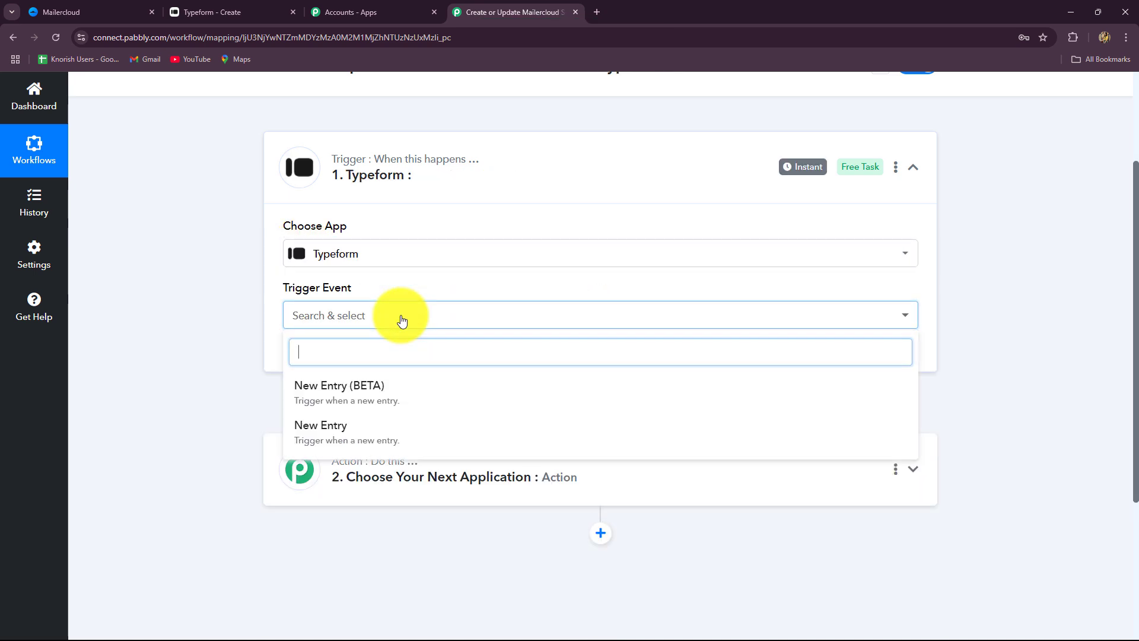
left_click(367, 439)
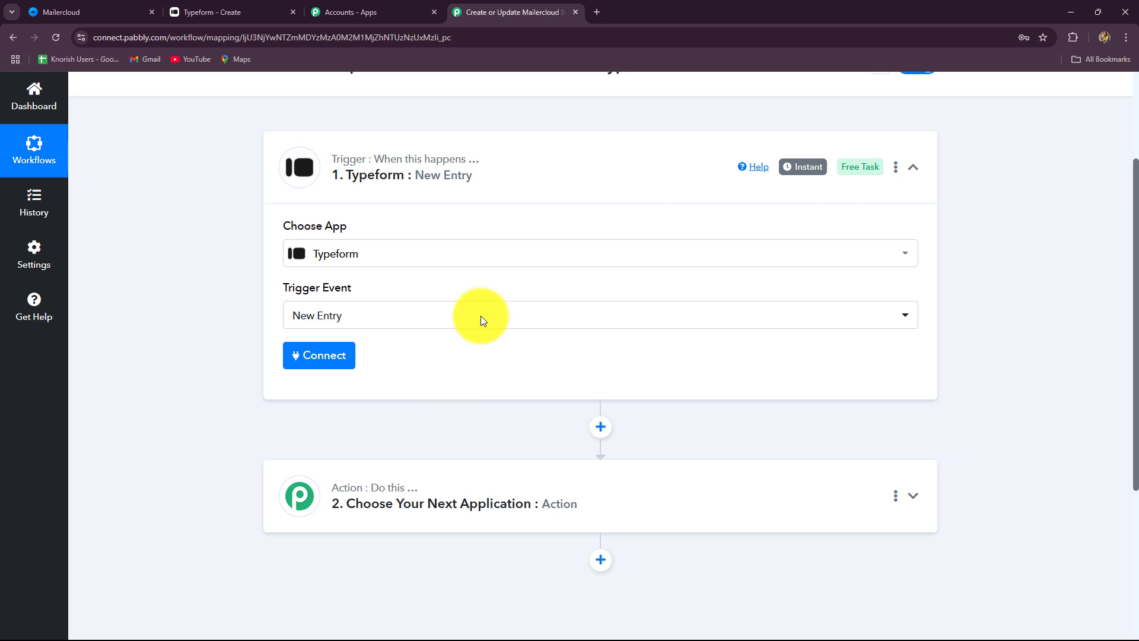
Add a new Typeform connection, grant Pabbly access, and acknowledge the success message
left_click(298, 359)
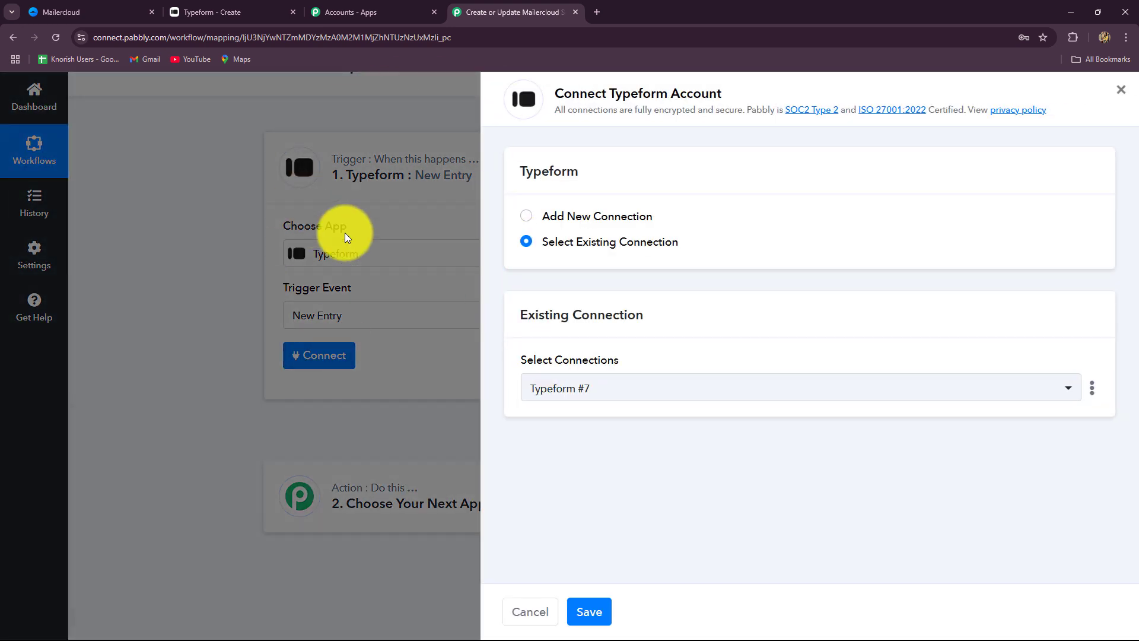
left_click(229, 12)
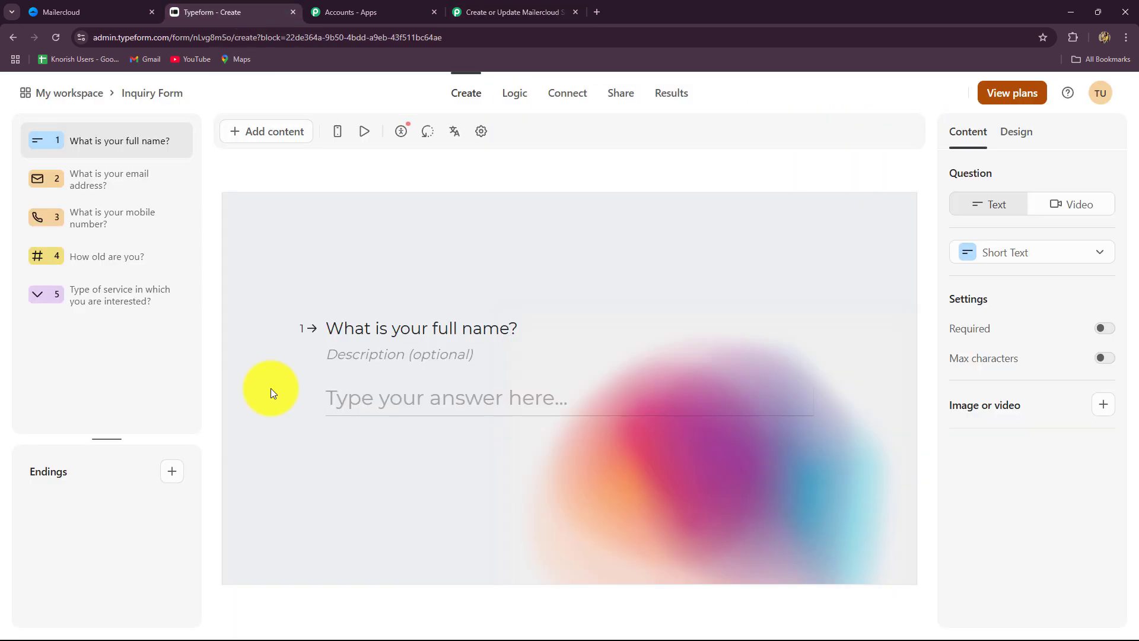
left_click(526, 12)
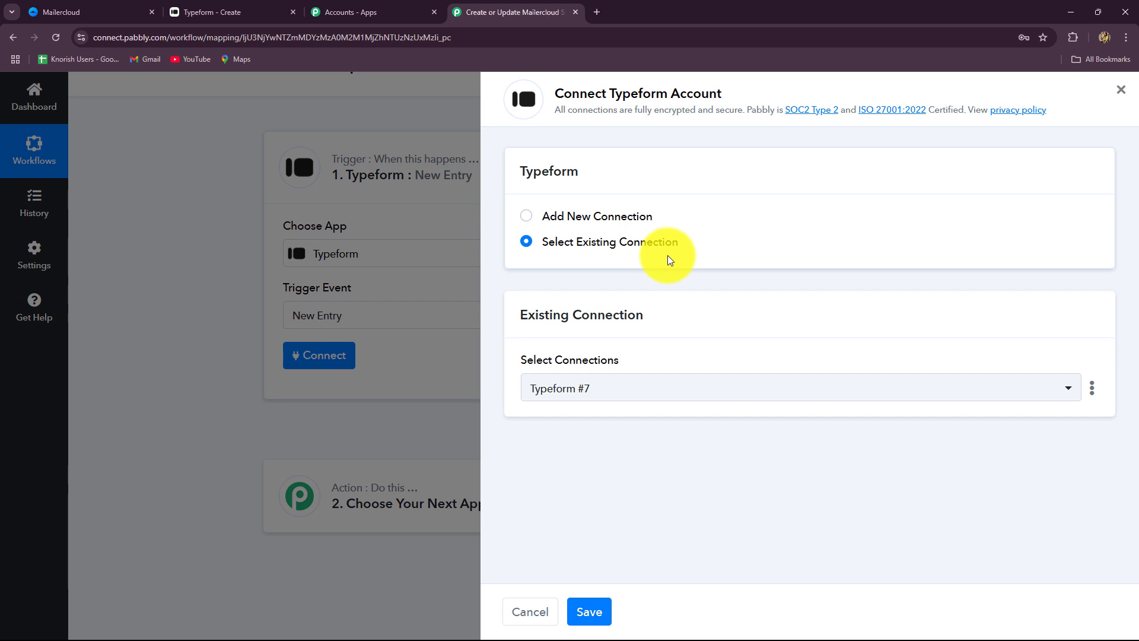
left_click(527, 217)
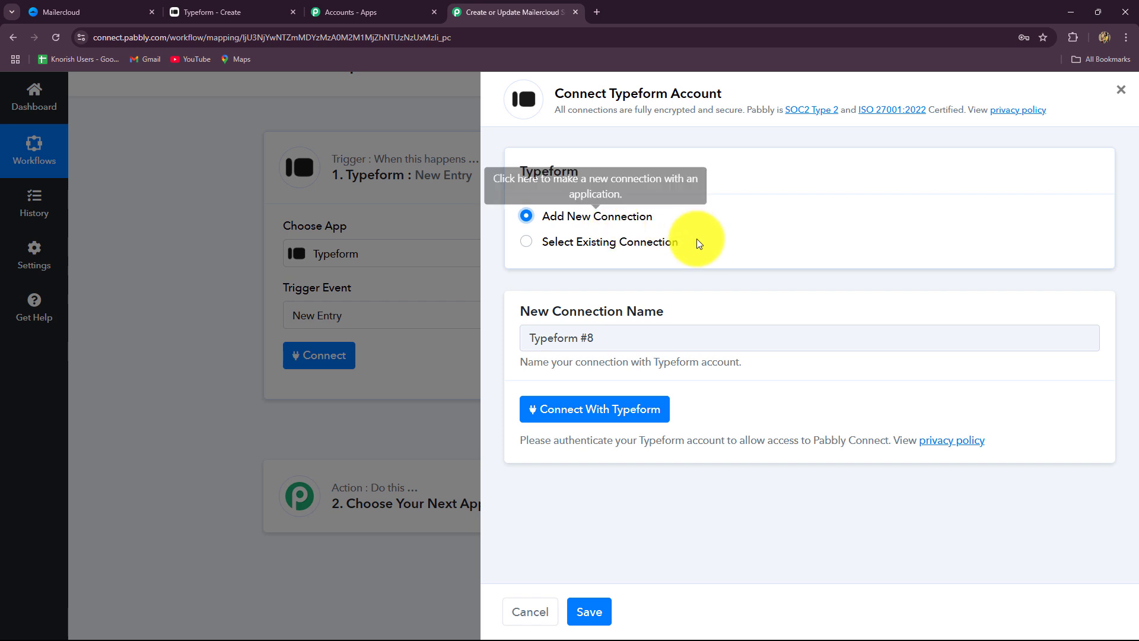
left_click(586, 408)
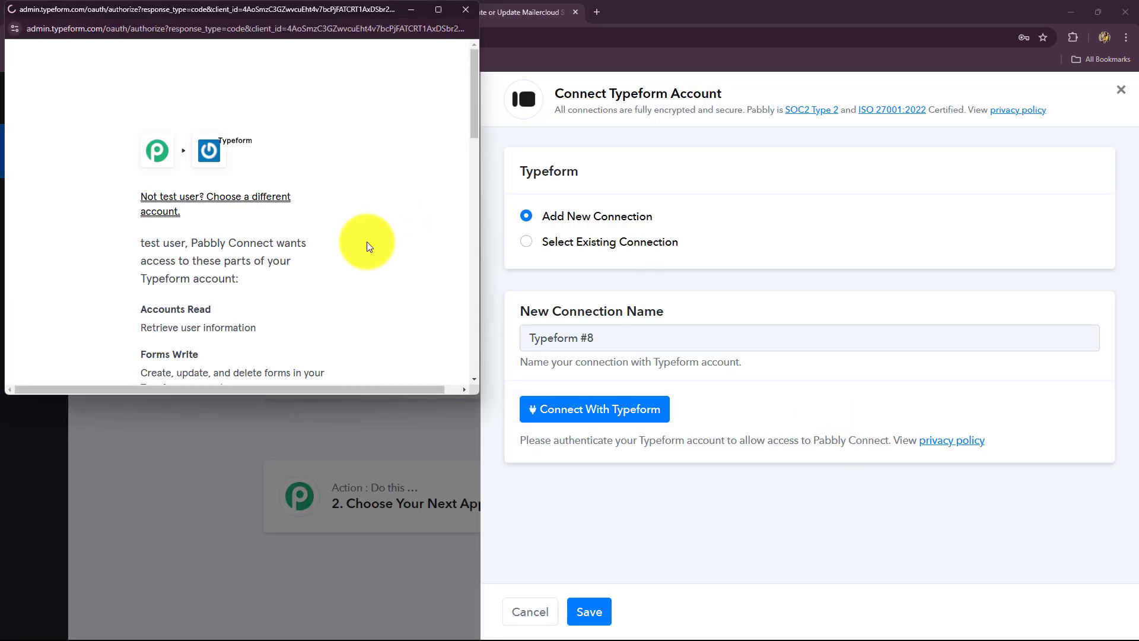
scroll(366, 241, "down", 10)
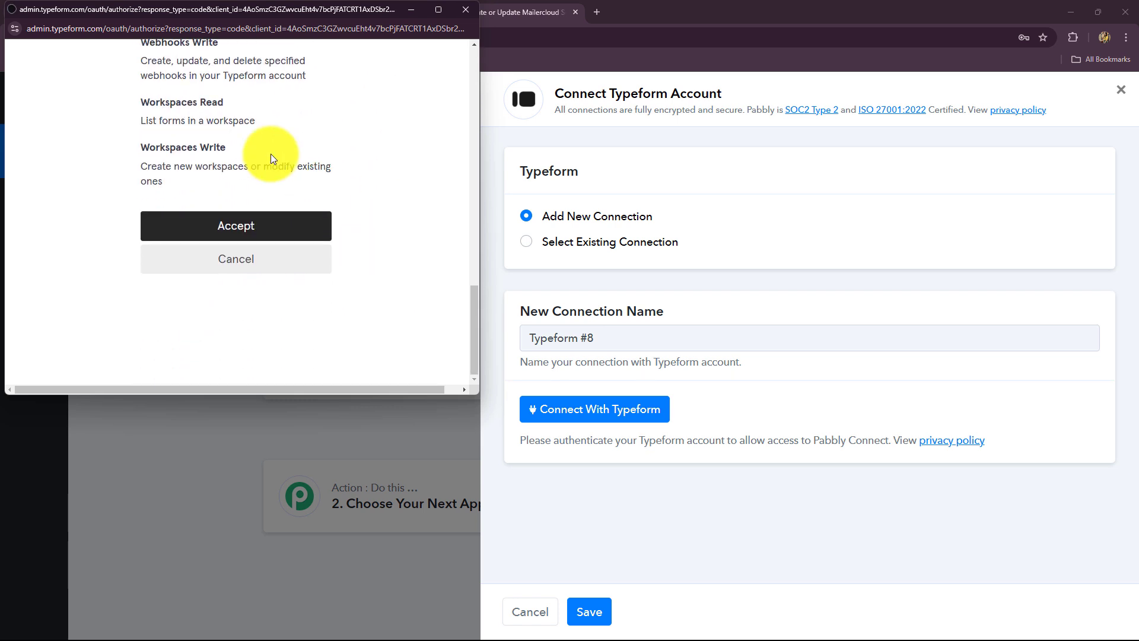
left_click(240, 232)
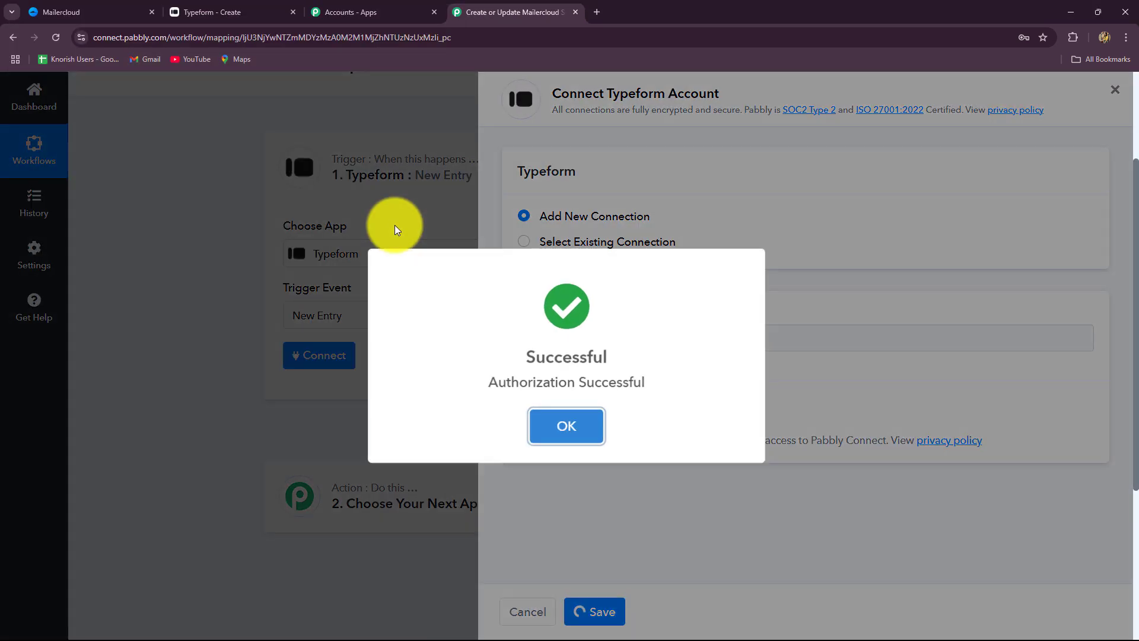
key("Return")
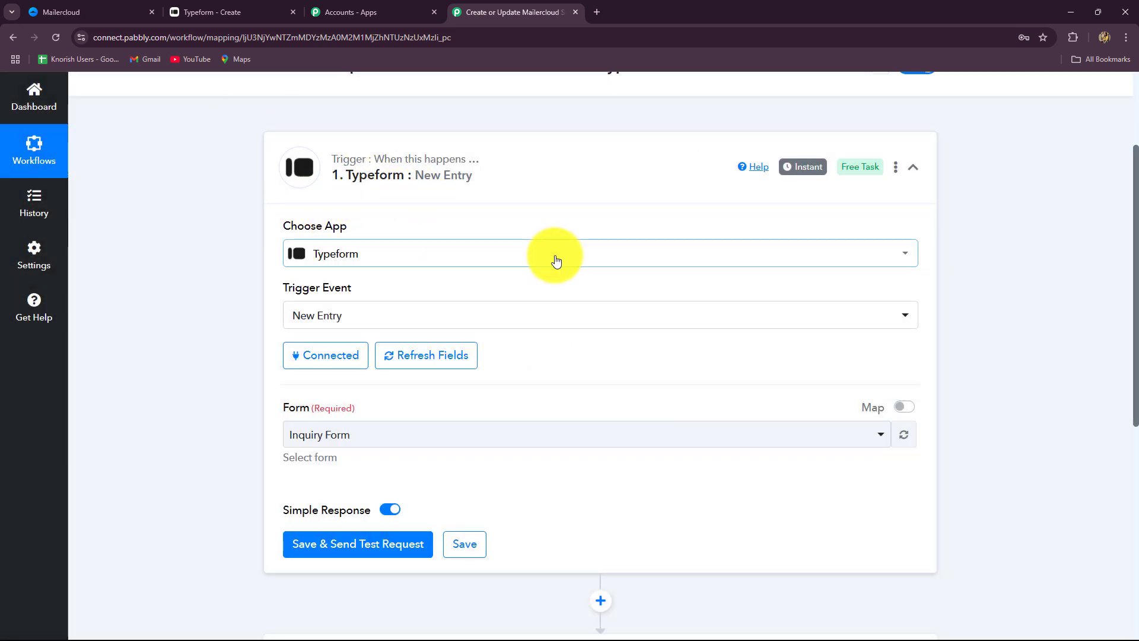
Keep Inquiry Form selected as the trigger's Typeform form
scroll(556, 259, "down", 4)
left_click(339, 198)
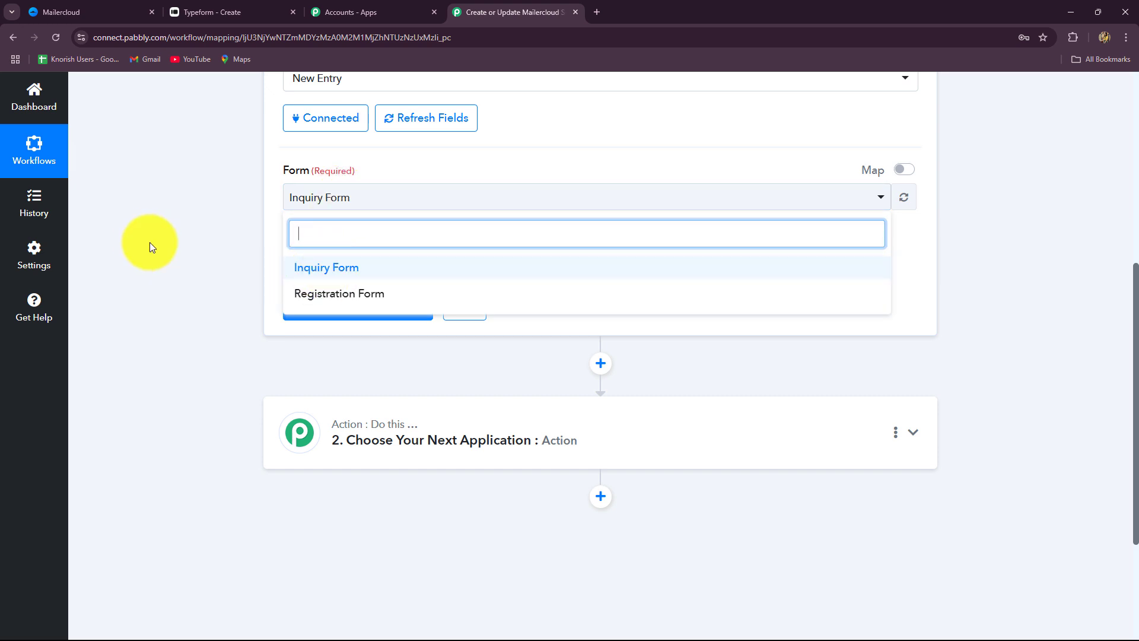
left_click(151, 240)
Compare the Typeform editor with the workflow and review the note about sending a test submission
left_click(249, 12)
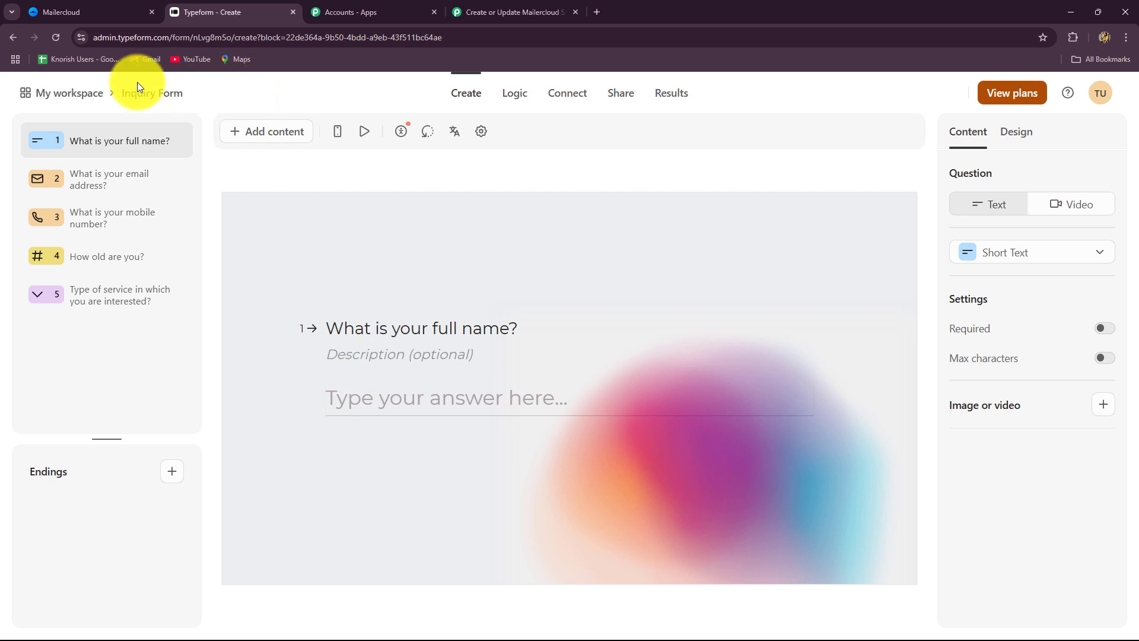
left_click(509, 12)
left_click(217, 12)
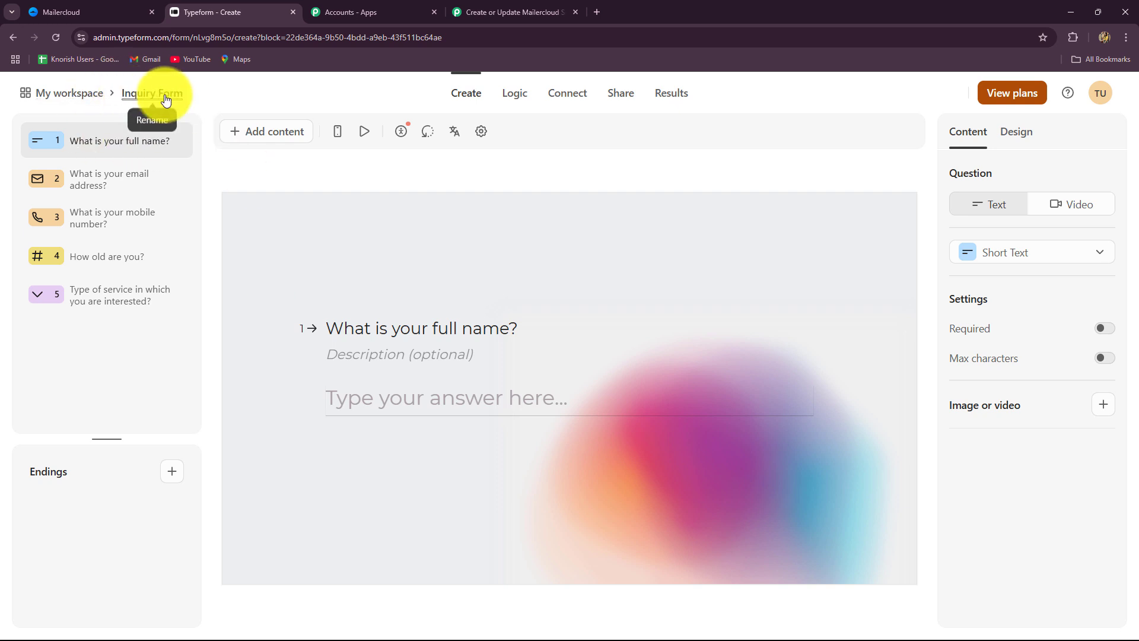
left_click(509, 11)
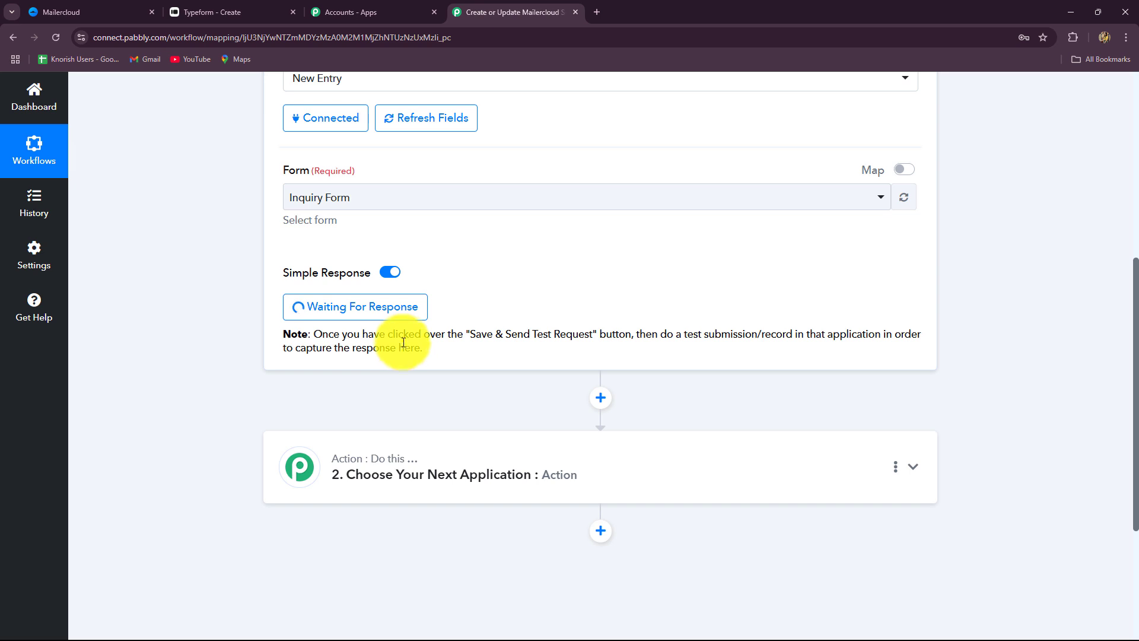
left_click_drag(400, 337, 510, 360)
left_click(533, 365)
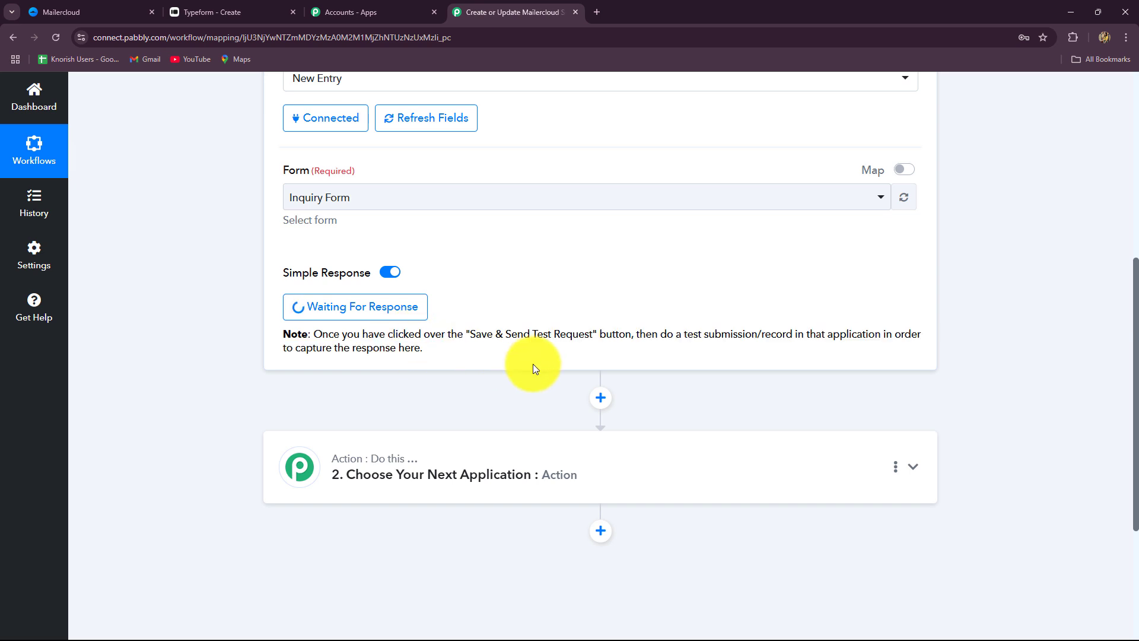
Copy the Inquiry Form's public link and open the live form in a new tab
left_click(237, 17)
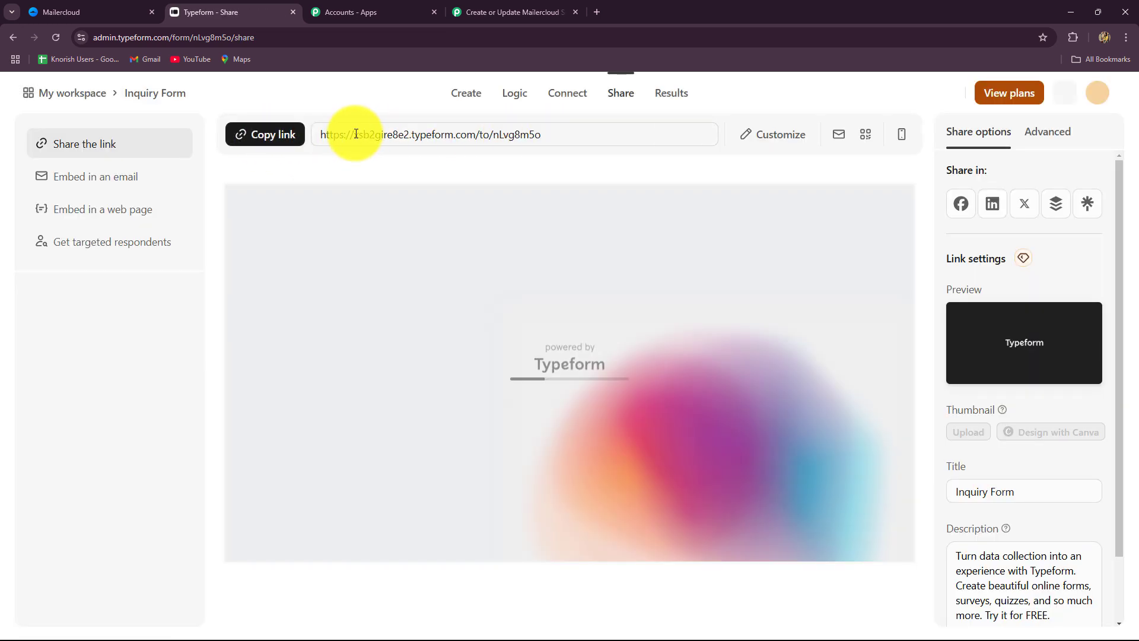
left_click(279, 134)
left_click(596, 12)
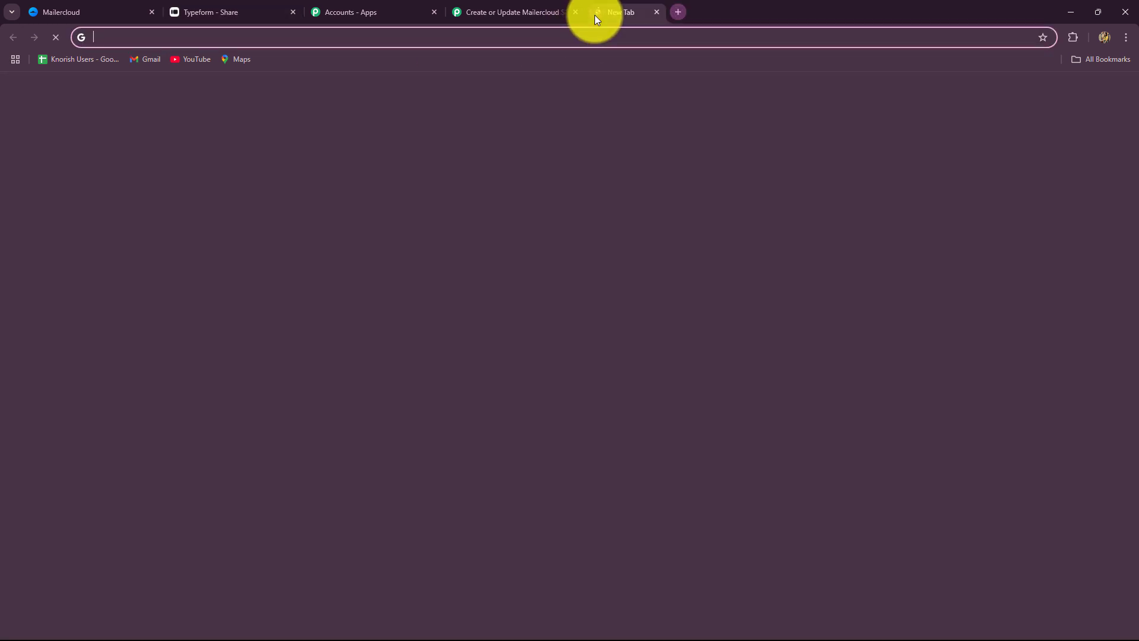
key("ctrl+v")
key("Return")
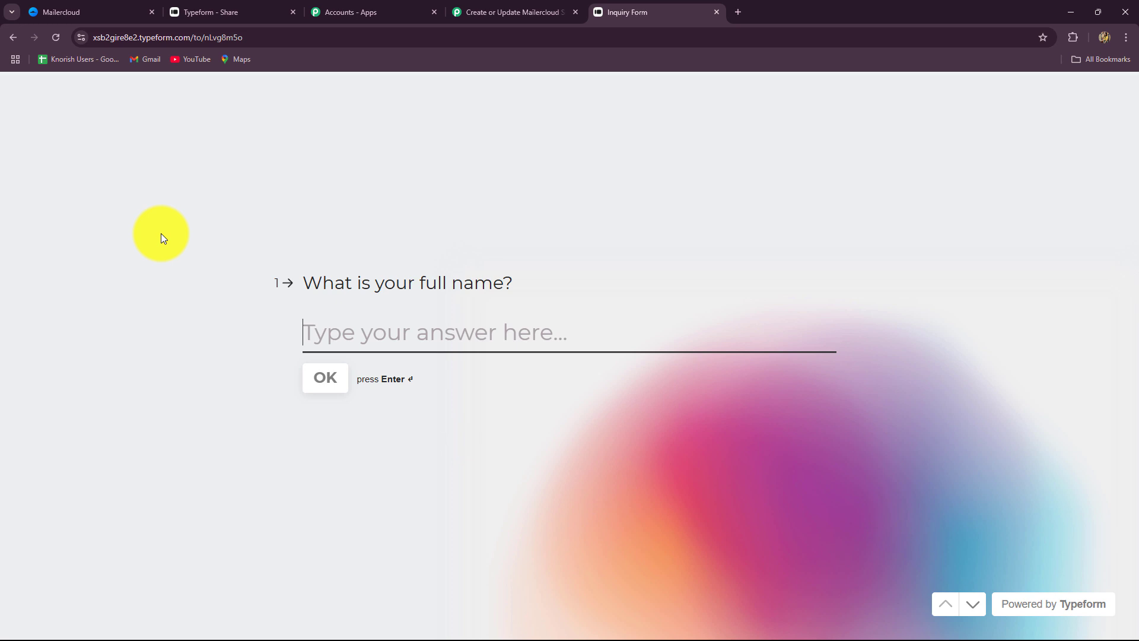
left_click(452, 12)
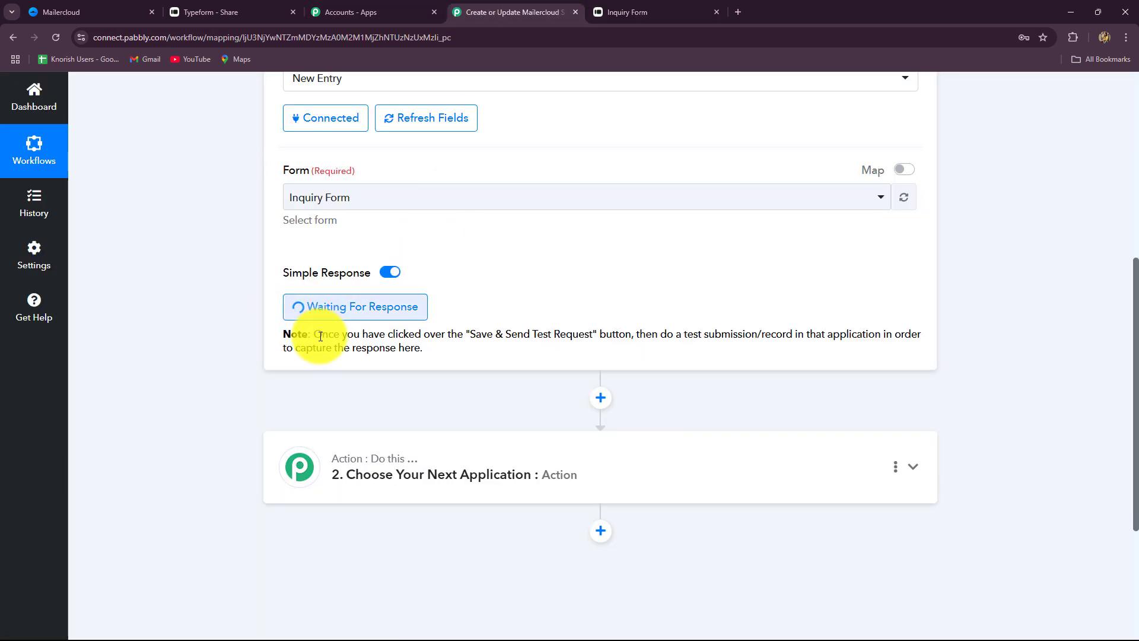
left_click(628, 12)
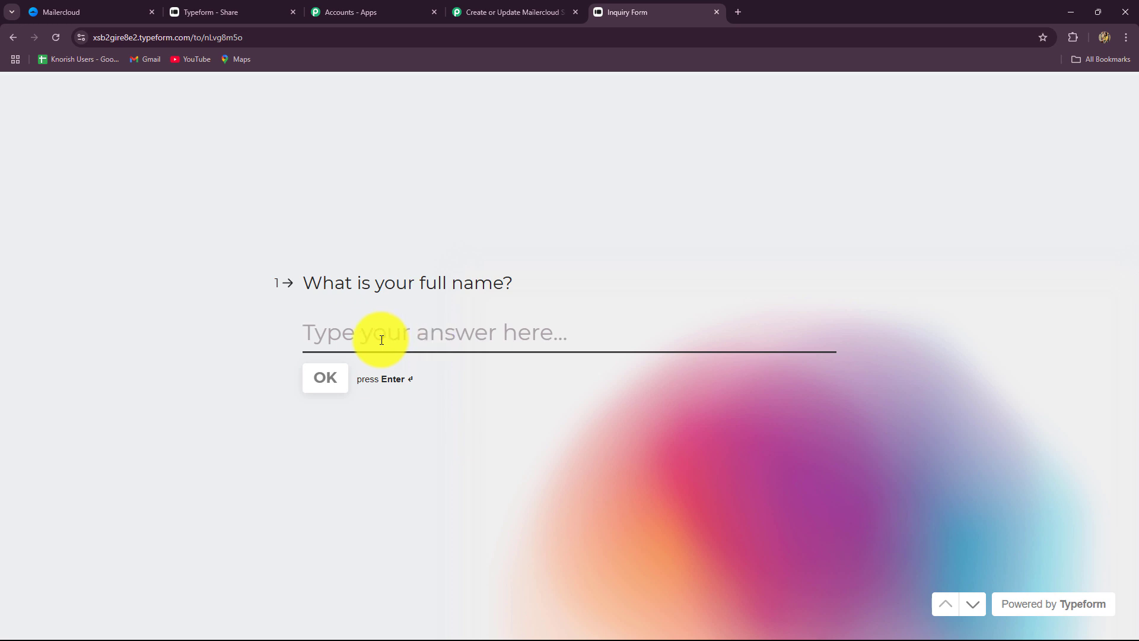
Answer the name, email, and mobile number questions, choosing India as the phone country
key("Caps_Lock")
type("Amazing Lead")
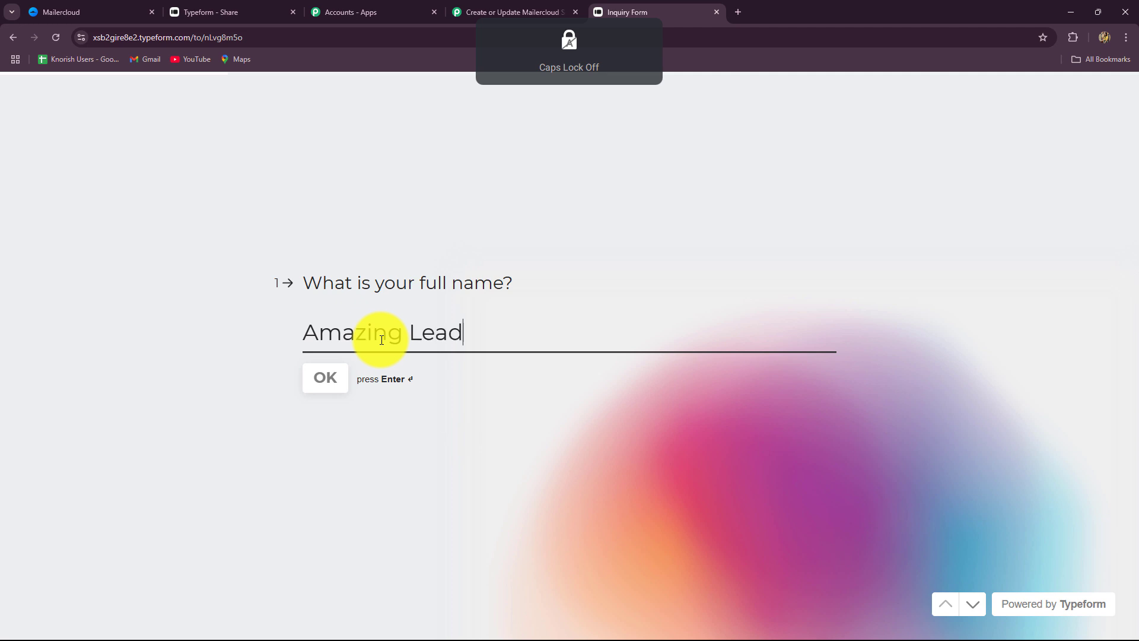
left_click(306, 385)
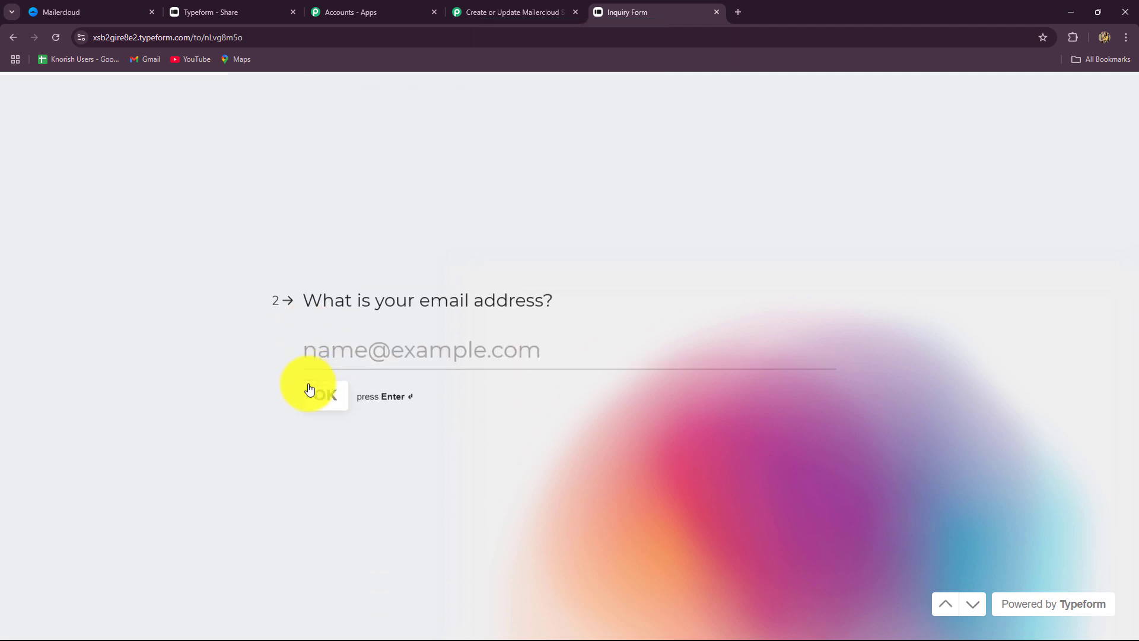
left_click(332, 337)
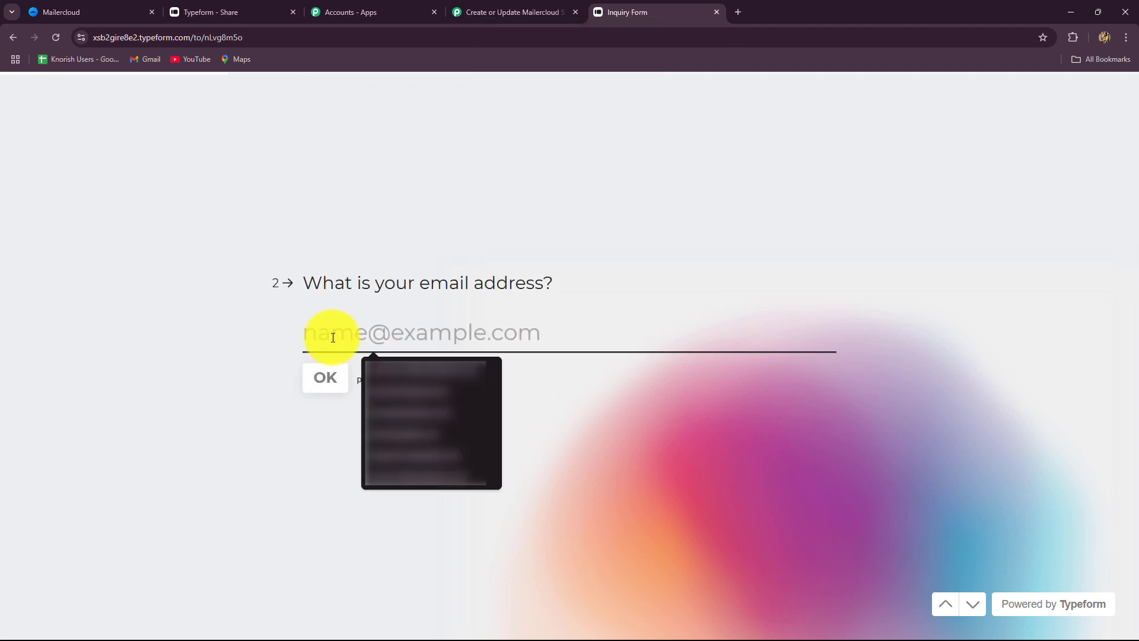
left_click(371, 389)
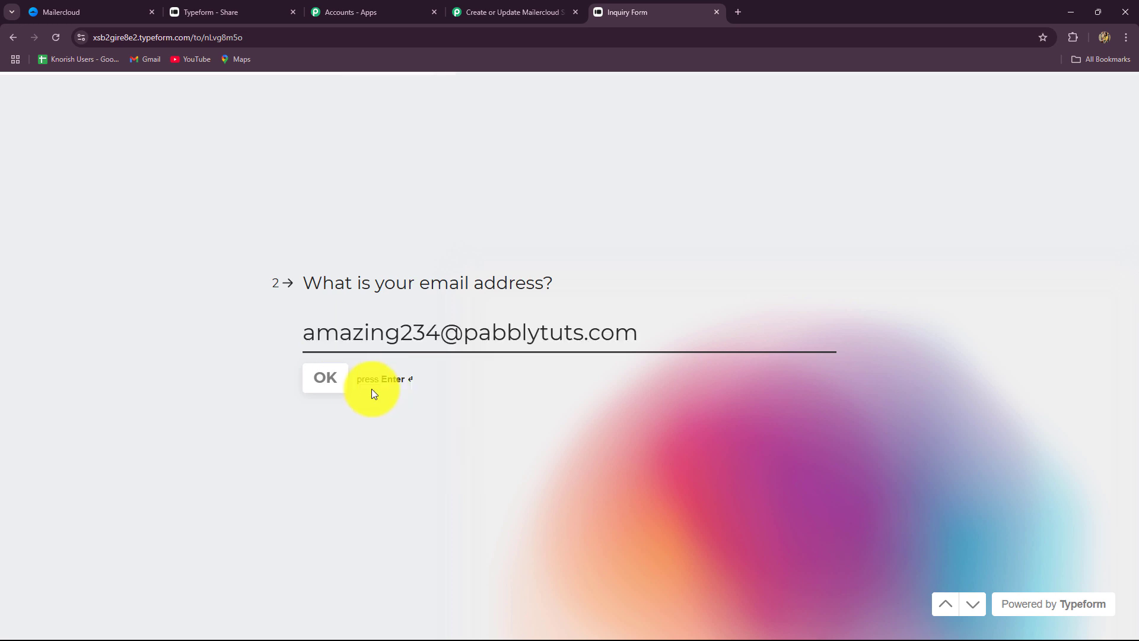
left_click(335, 387)
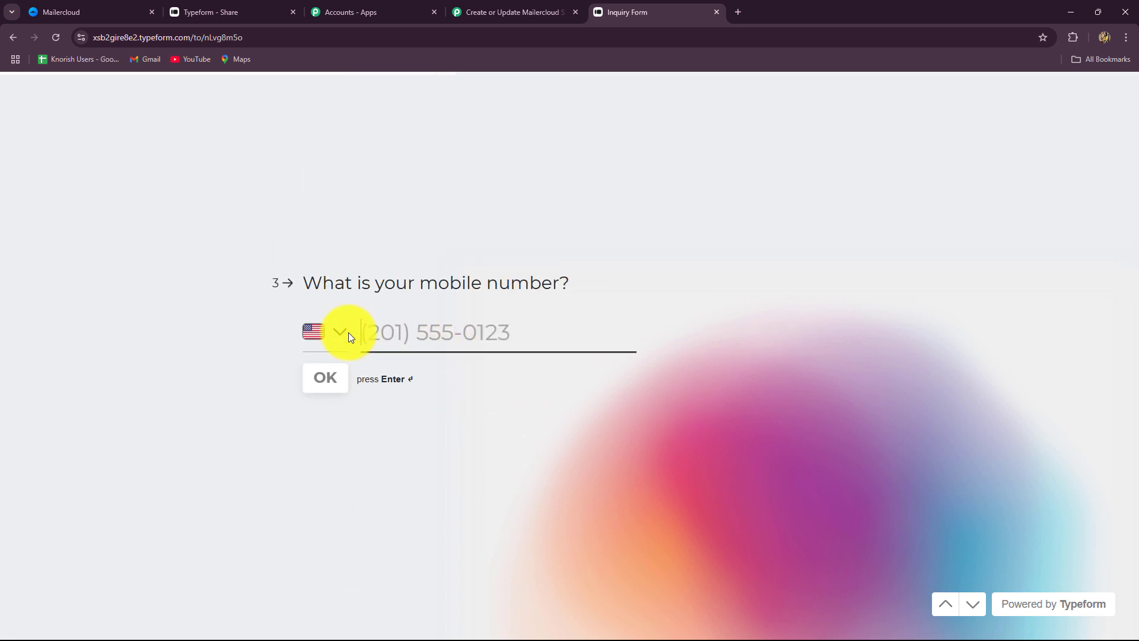
left_click(339, 333)
type("ind")
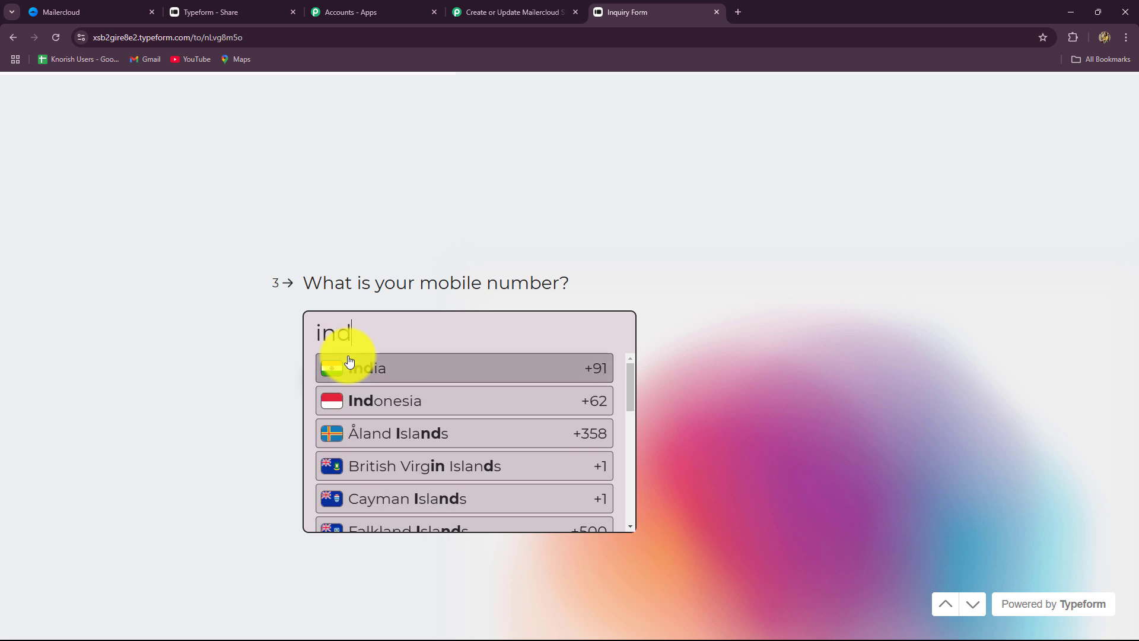
left_click(392, 374)
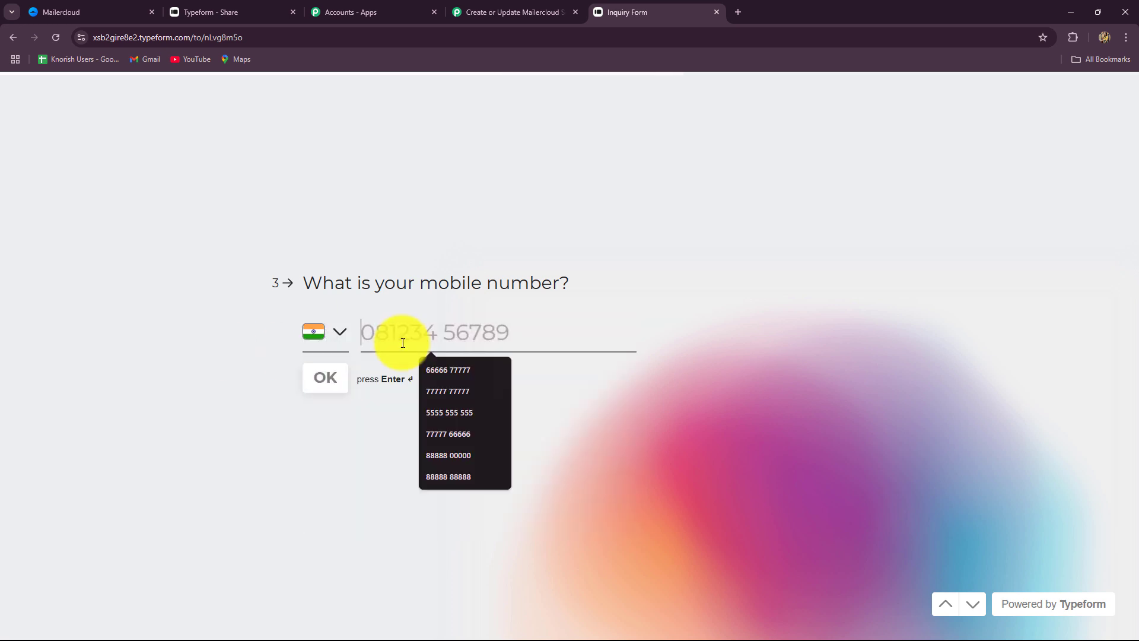
type("7878787878")
left_click(324, 377)
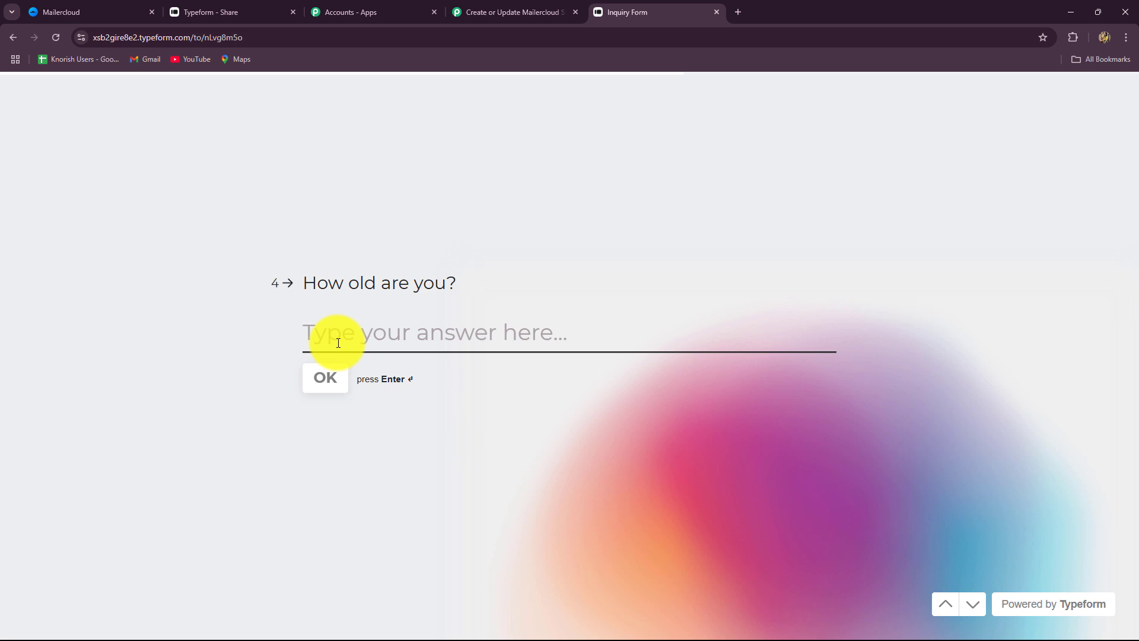
Enter age 28, choose SEO, submit the form, and rate the experience 4
type("28")
left_click(323, 376)
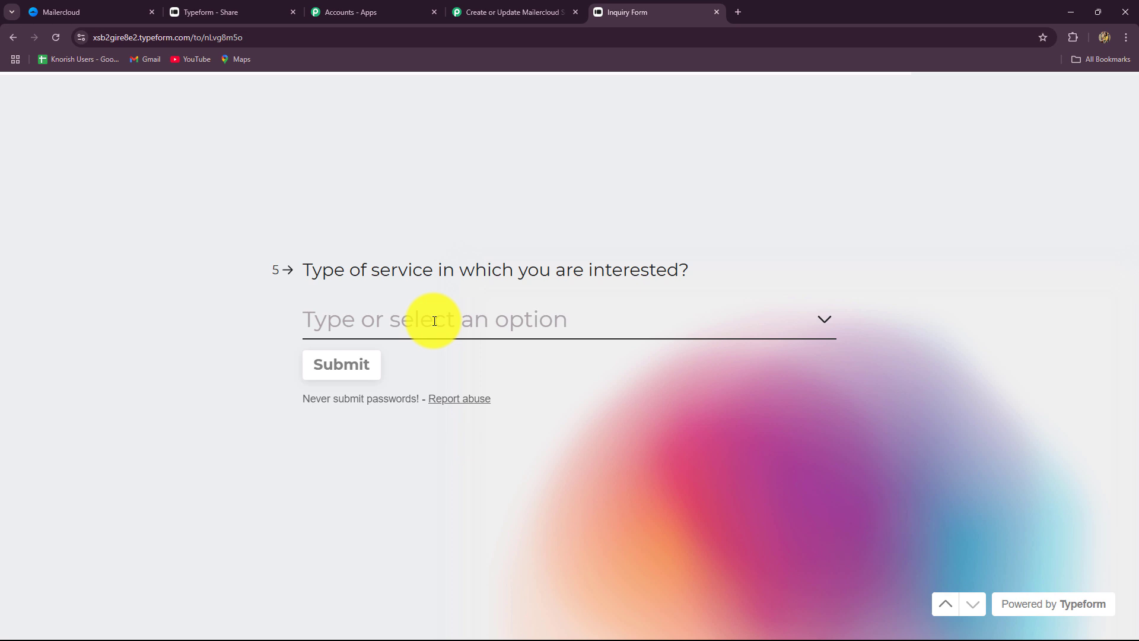
left_click(434, 321)
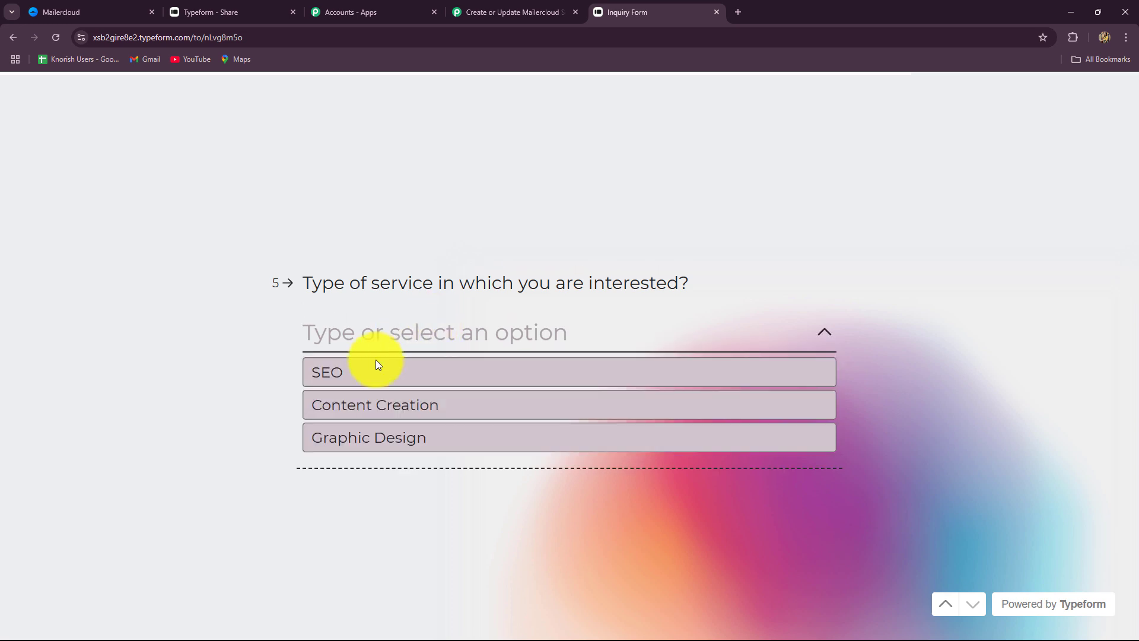
left_click(351, 374)
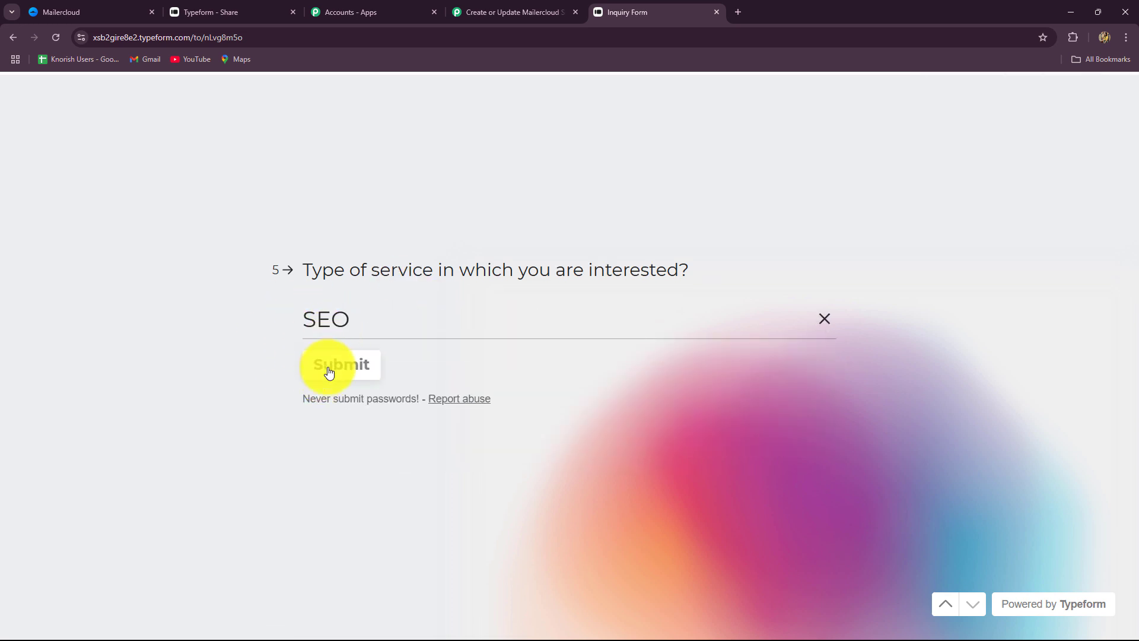
left_click(330, 372)
left_click(651, 376)
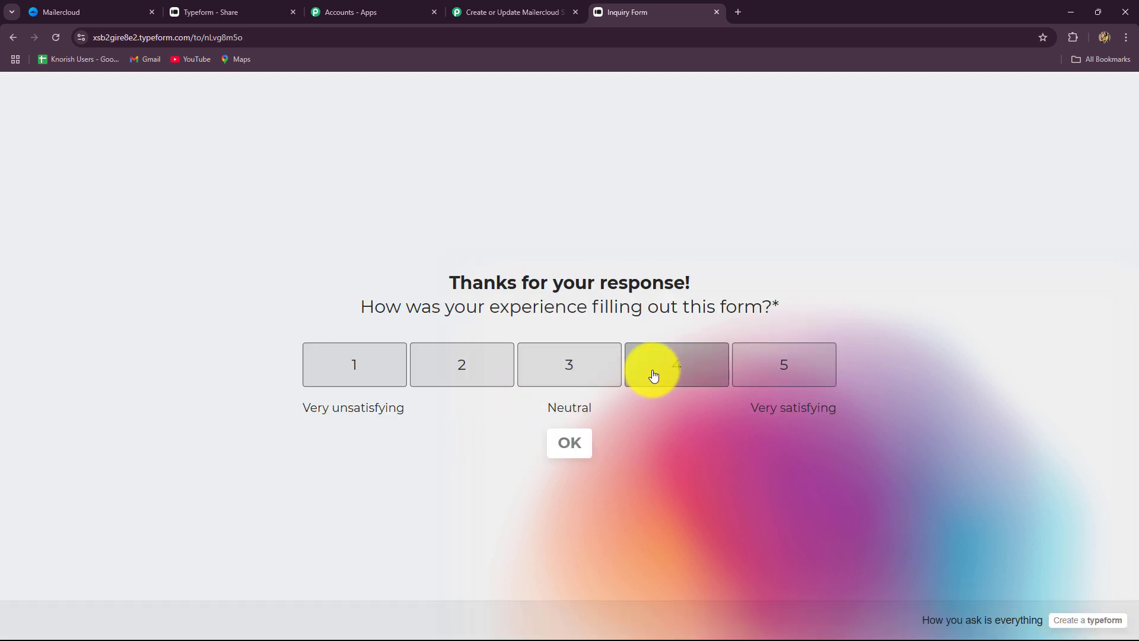
left_click(570, 444)
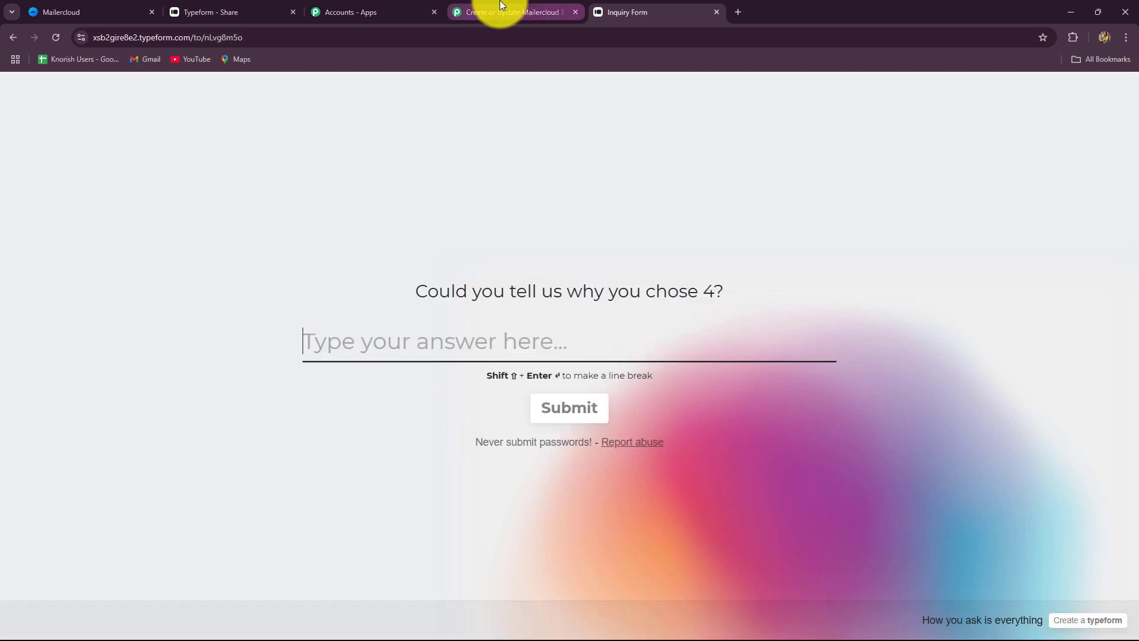
left_click(541, 405)
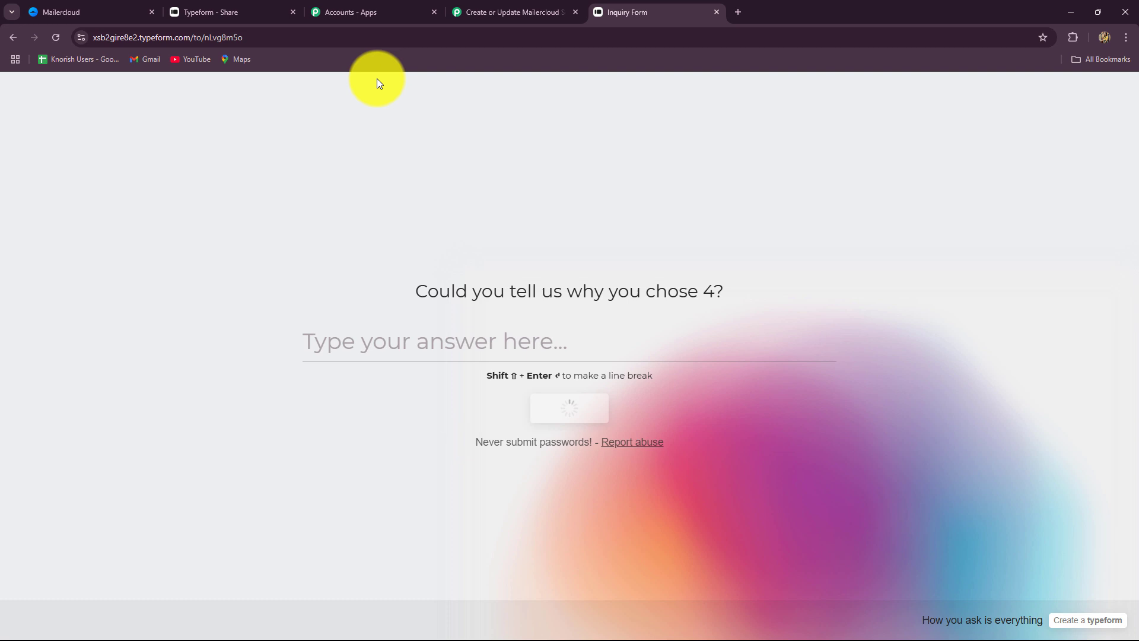
left_click(501, 12)
Inspect the captured response token and submission timestamp in Response Received
scroll(948, 354, "down", 4)
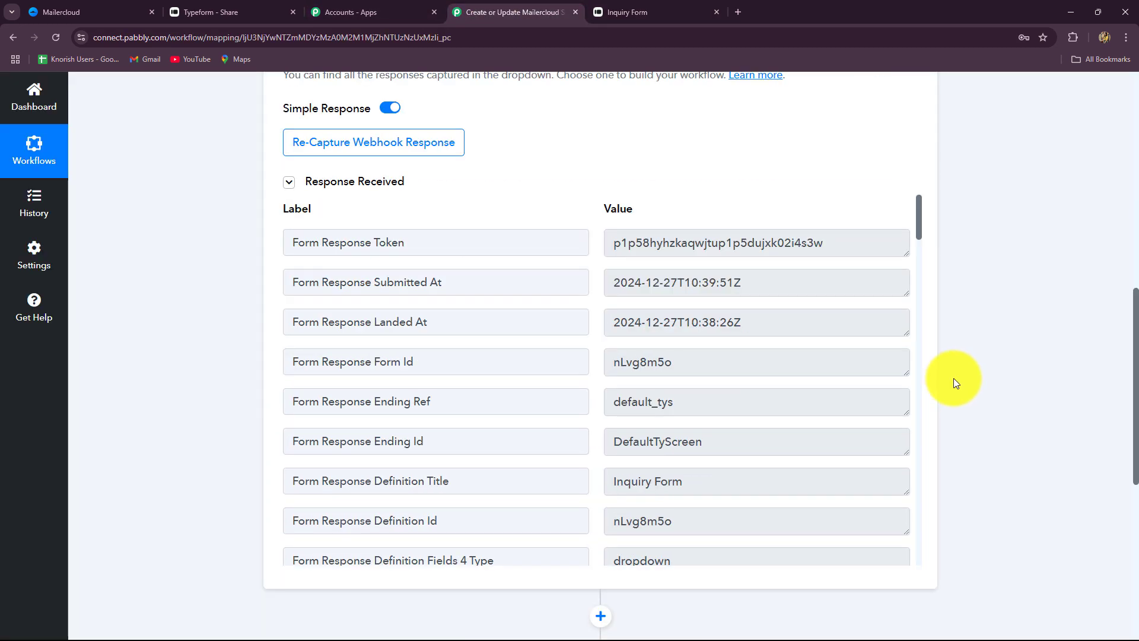
scroll(943, 373, "down", 3)
scroll(777, 422, "up", 4)
scroll(776, 428, "down", 3)
scroll(776, 427, "down", 5)
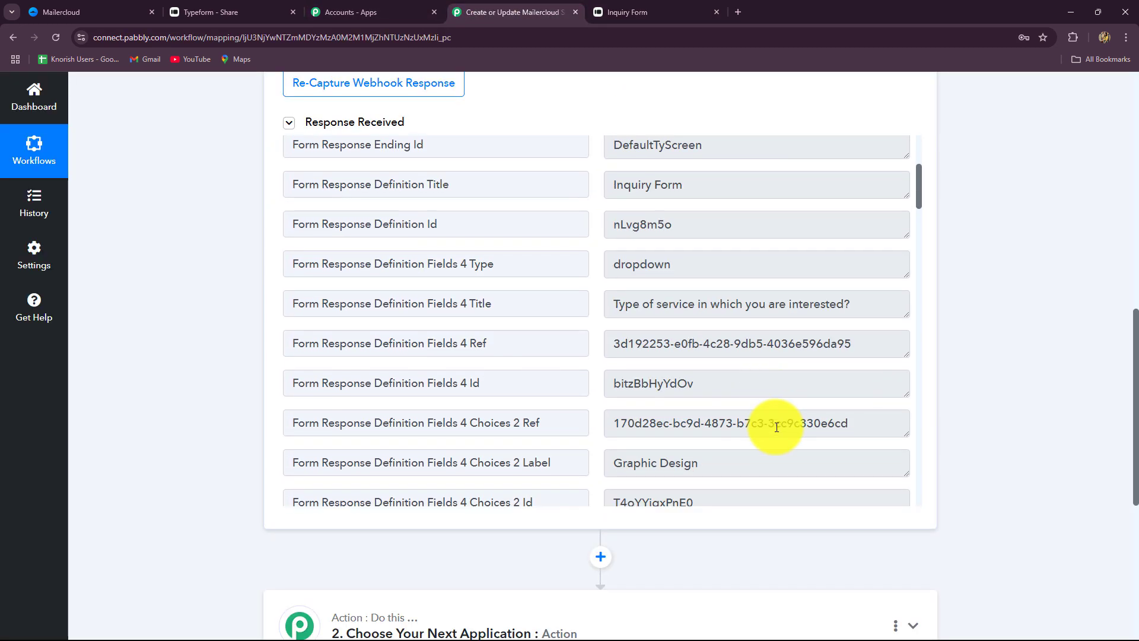
scroll(777, 427, "up", 6)
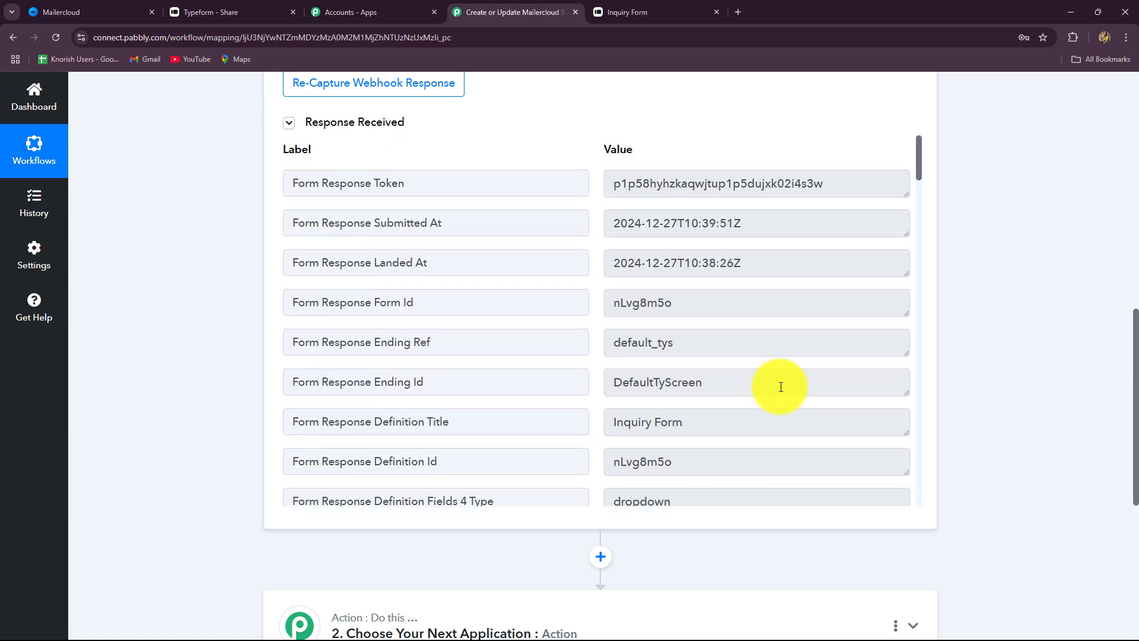
left_click_drag(826, 185, 611, 196)
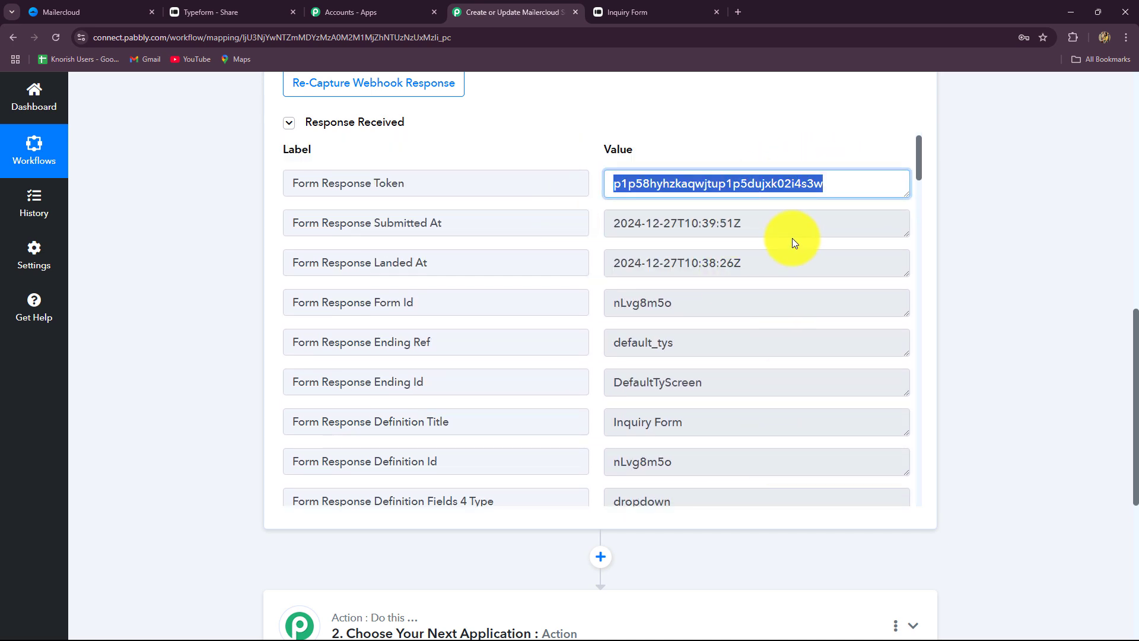
left_click_drag(792, 234, 445, 241)
Verify the captured SEO service, age 28, email and name, then return to the top
scroll(675, 365, "down", 15)
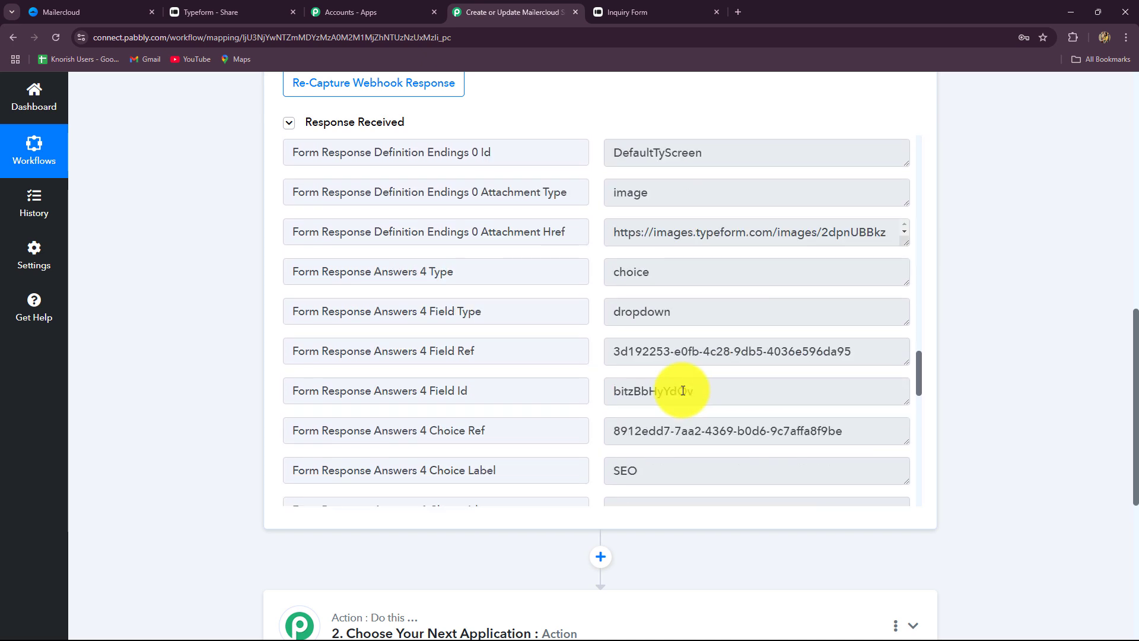
scroll(682, 390, "down", 4)
double_click(629, 233)
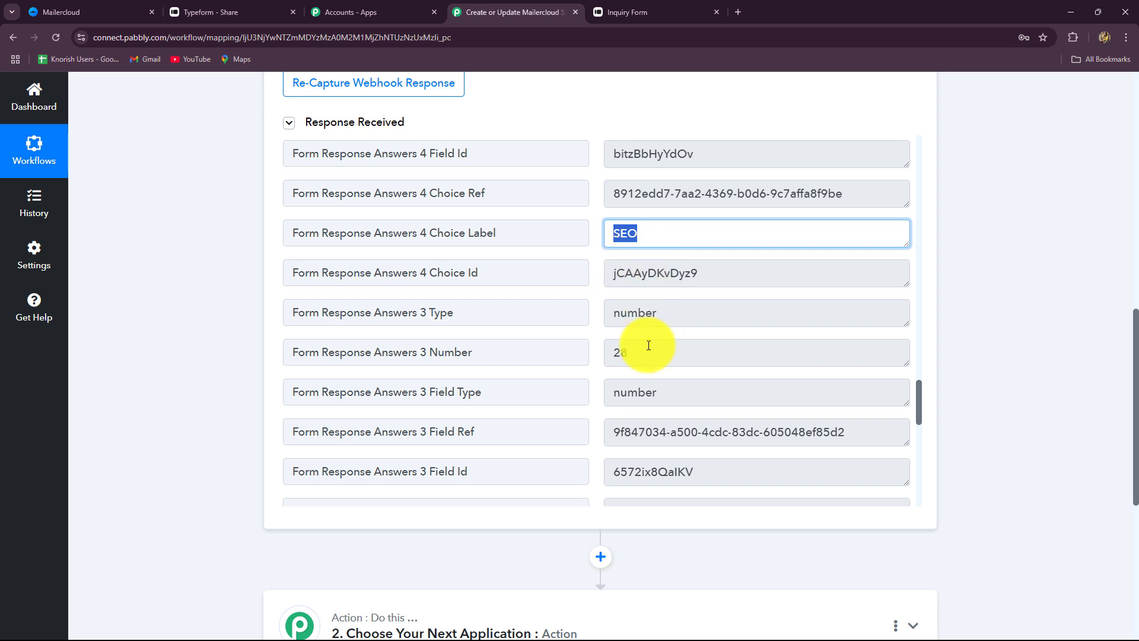
double_click(623, 353)
scroll(622, 386, "down", 10)
double_click(647, 201)
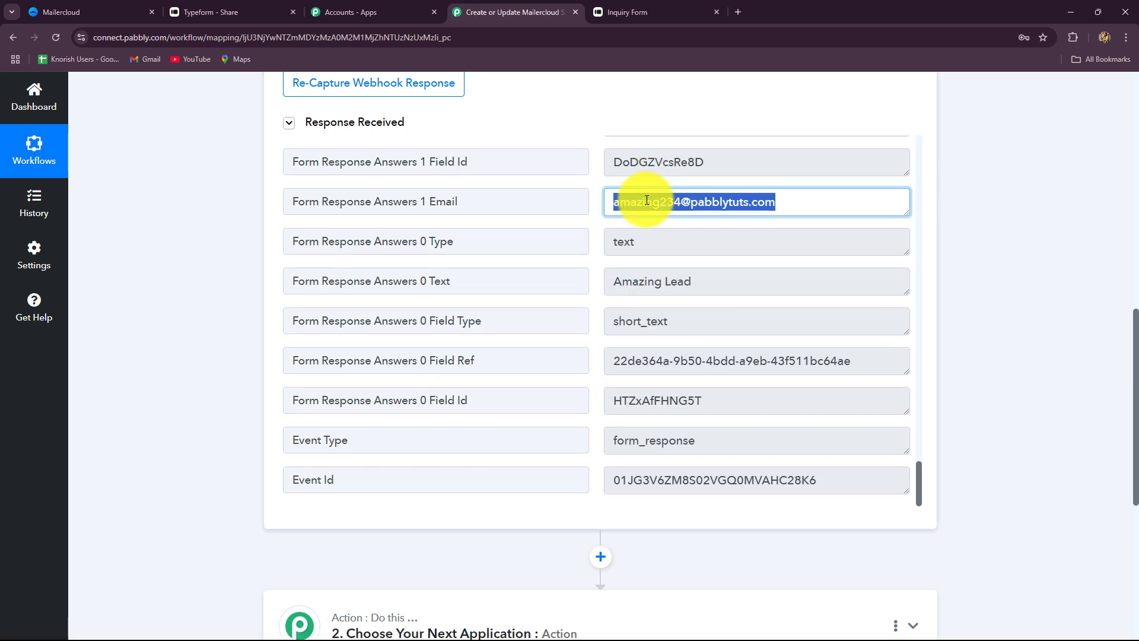
left_click_drag(691, 282, 611, 285)
scroll(713, 419, "down", 4)
scroll(715, 400, "up", 5)
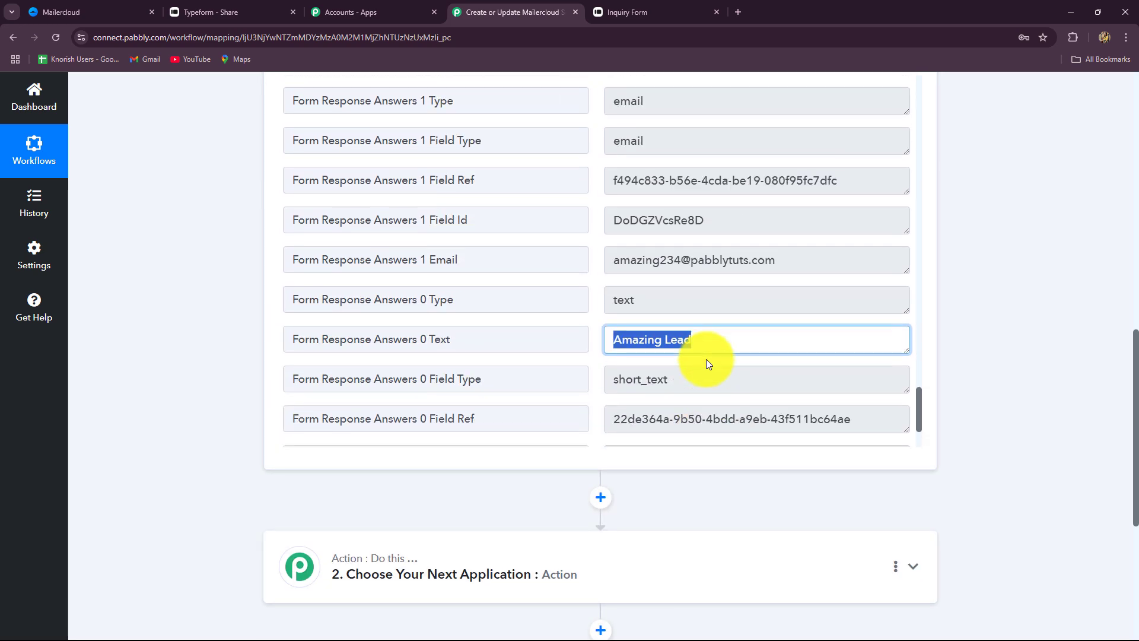
scroll(825, 357, "up", 3)
scroll(1002, 352, "up", 10)
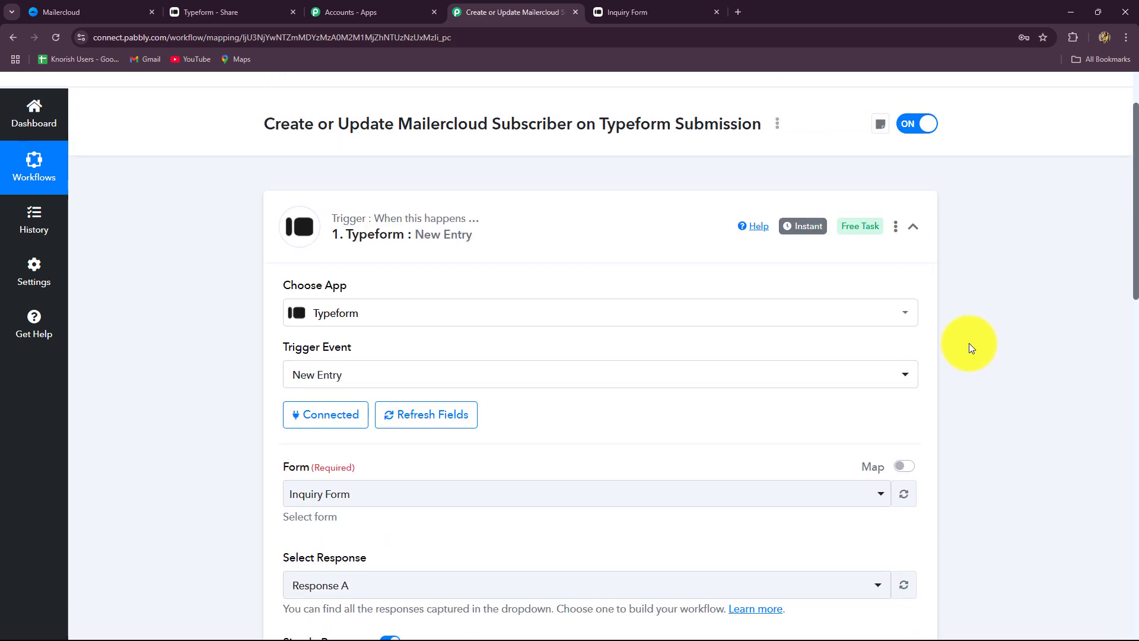
Collapse the Typeform trigger and choose Mailercloud as the action app by searching 'Mailer'
left_click(912, 228)
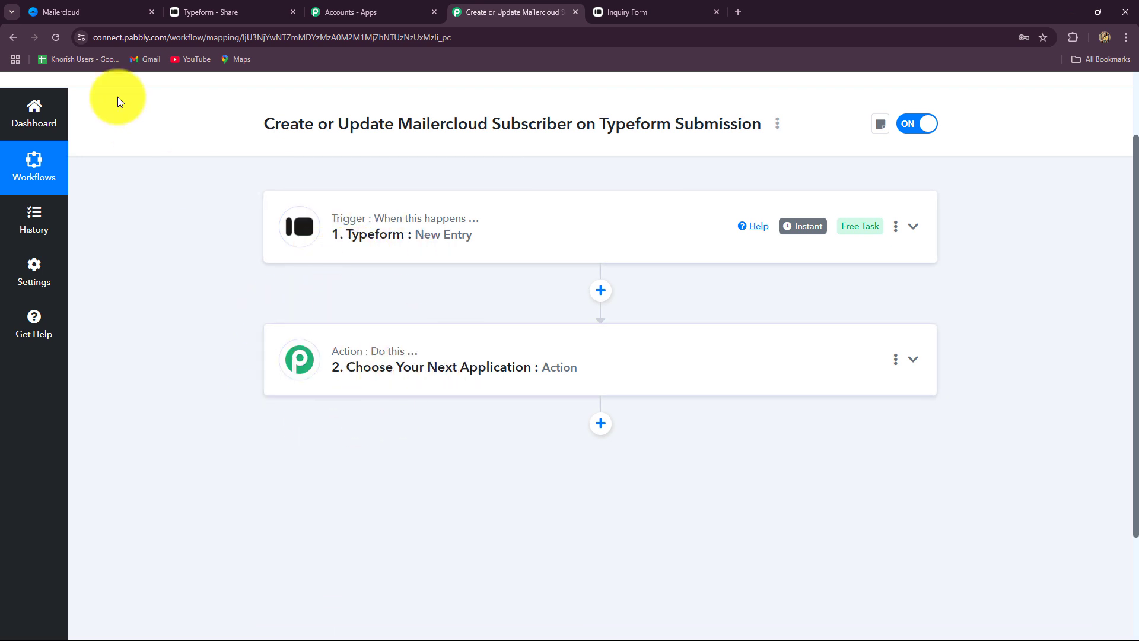
left_click(118, 12)
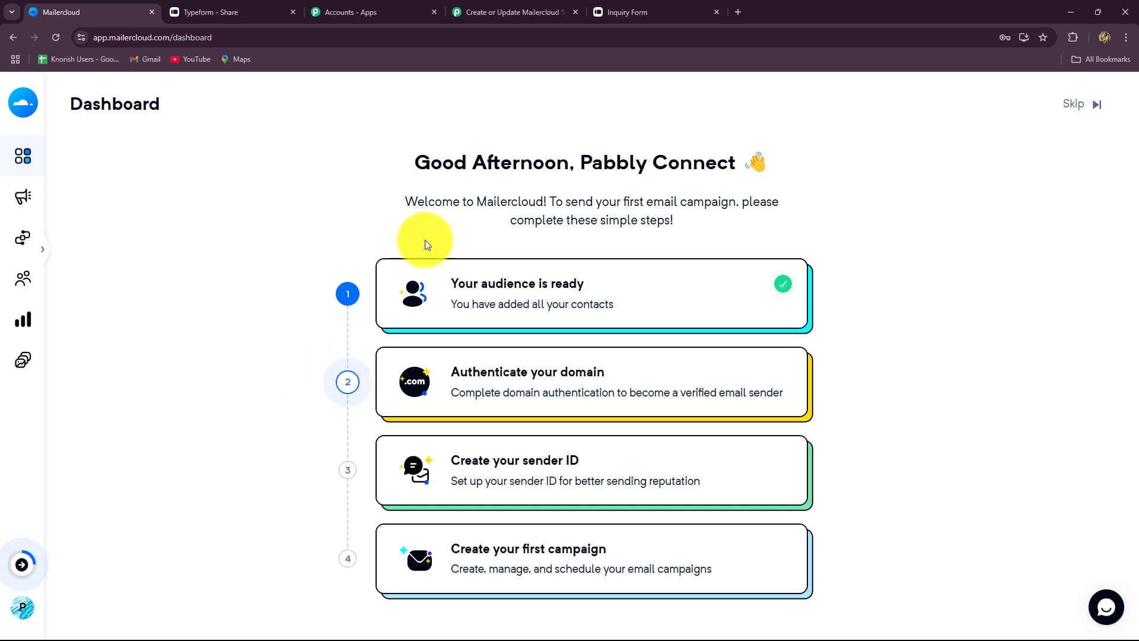
left_click(531, 13)
left_click(397, 368)
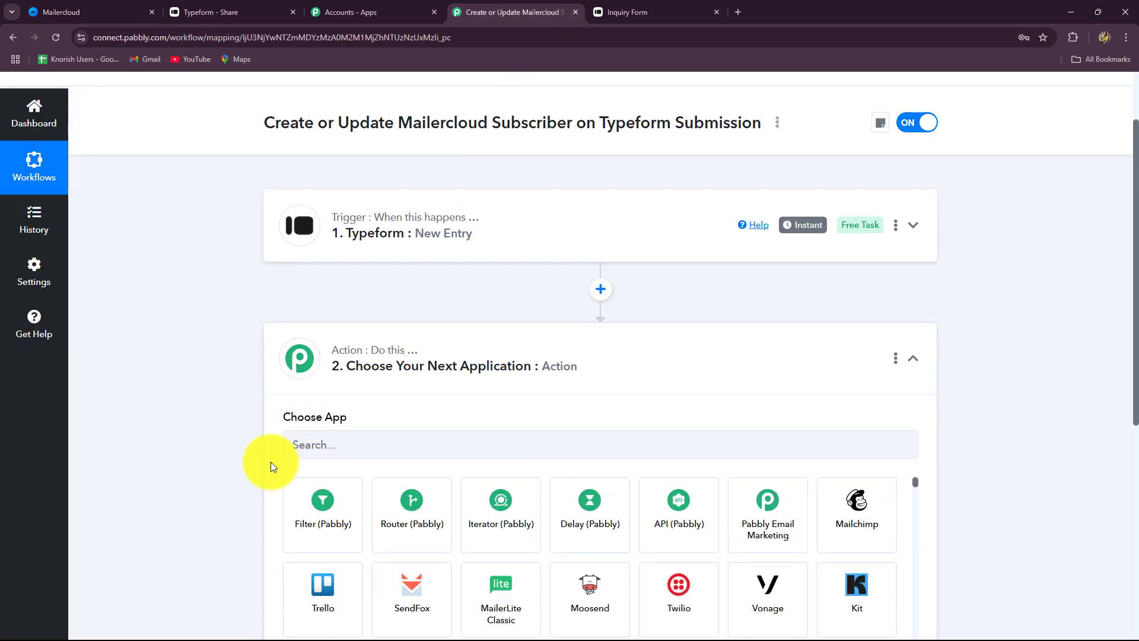
left_click(327, 245)
type("Ma")
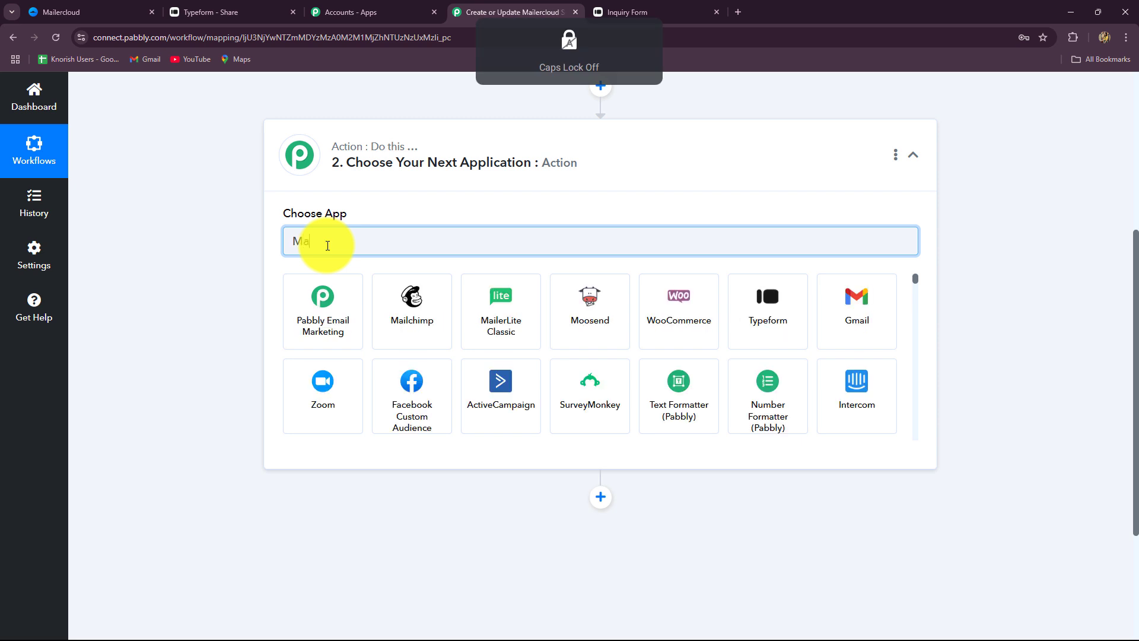
type("iler")
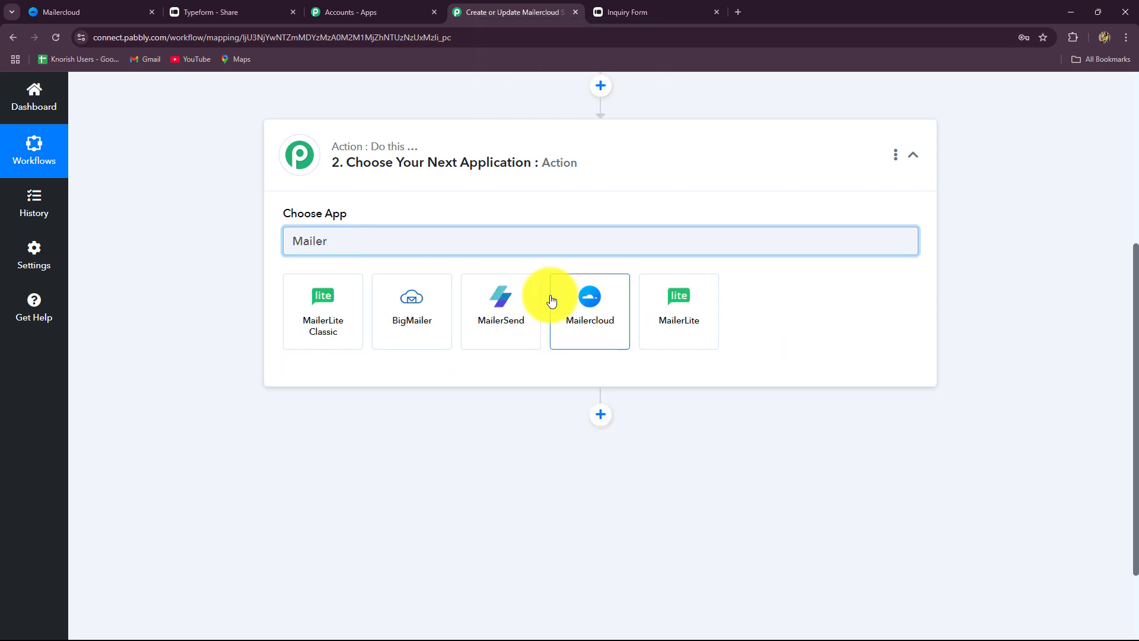
left_click(579, 318)
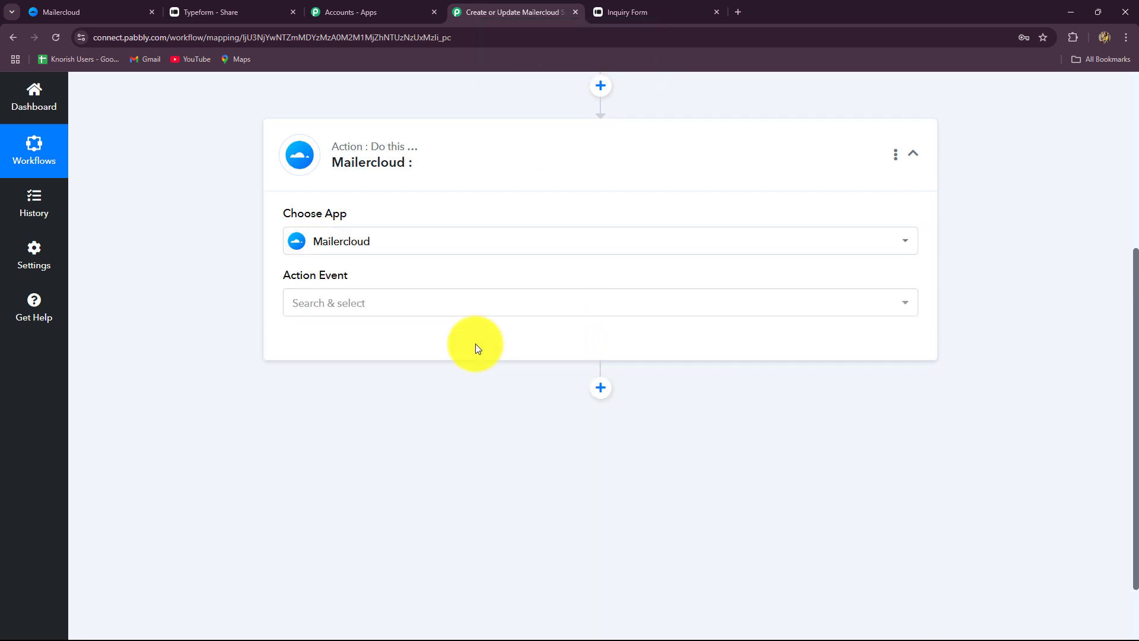
Set the Mailercloud action event to Create / Update a Subscriber
left_click(445, 302)
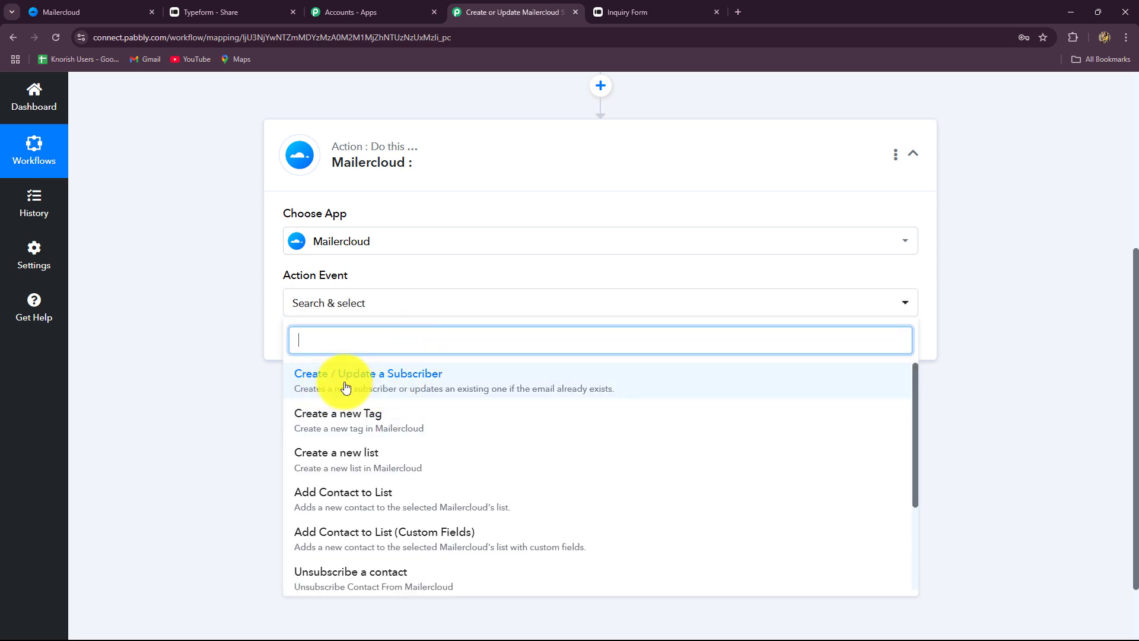
scroll(272, 367, "up", 3)
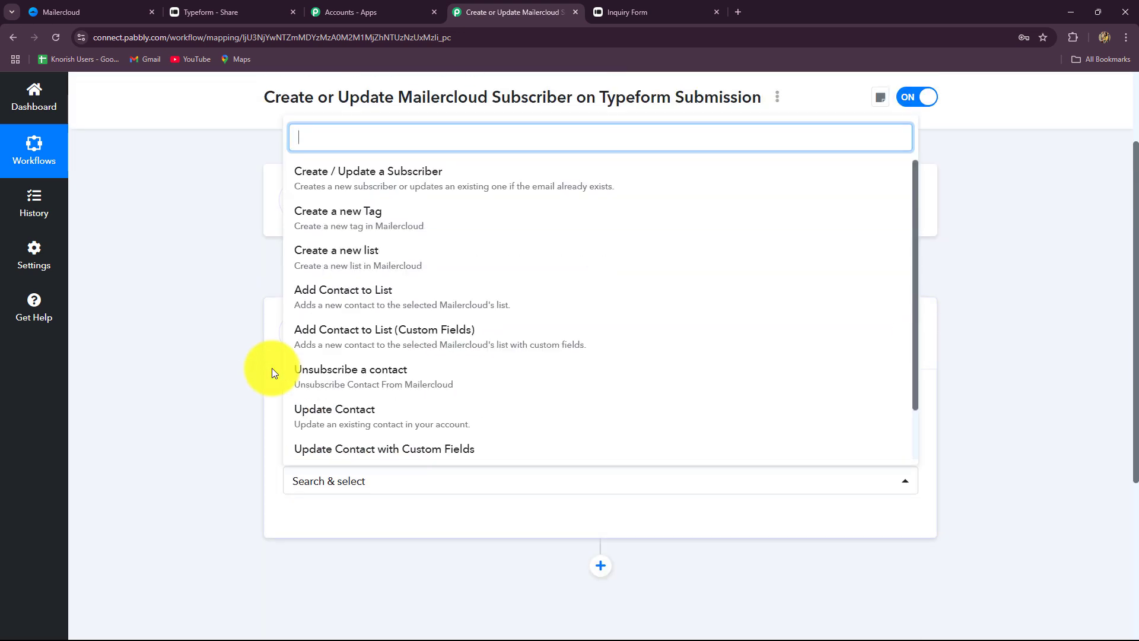
left_click(258, 154)
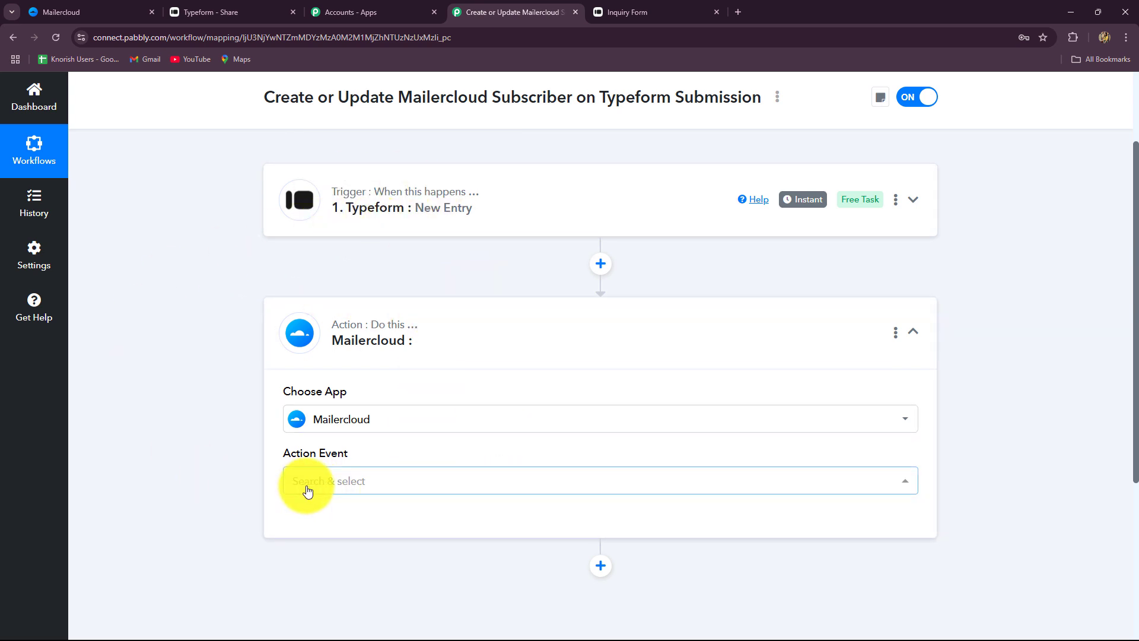
scroll(308, 486, "down", 1)
left_click(323, 424)
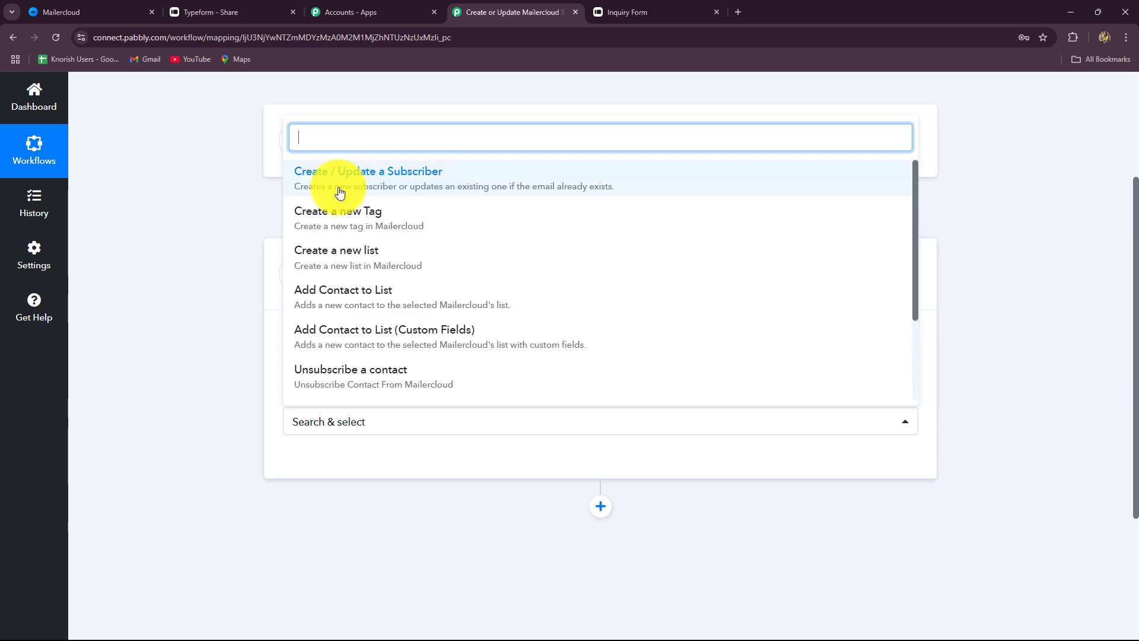
left_click(340, 192)
Choose Add New Connection for Mailercloud, creating Mailercloud #2 with its API key still empty
scroll(255, 425, "down", 3)
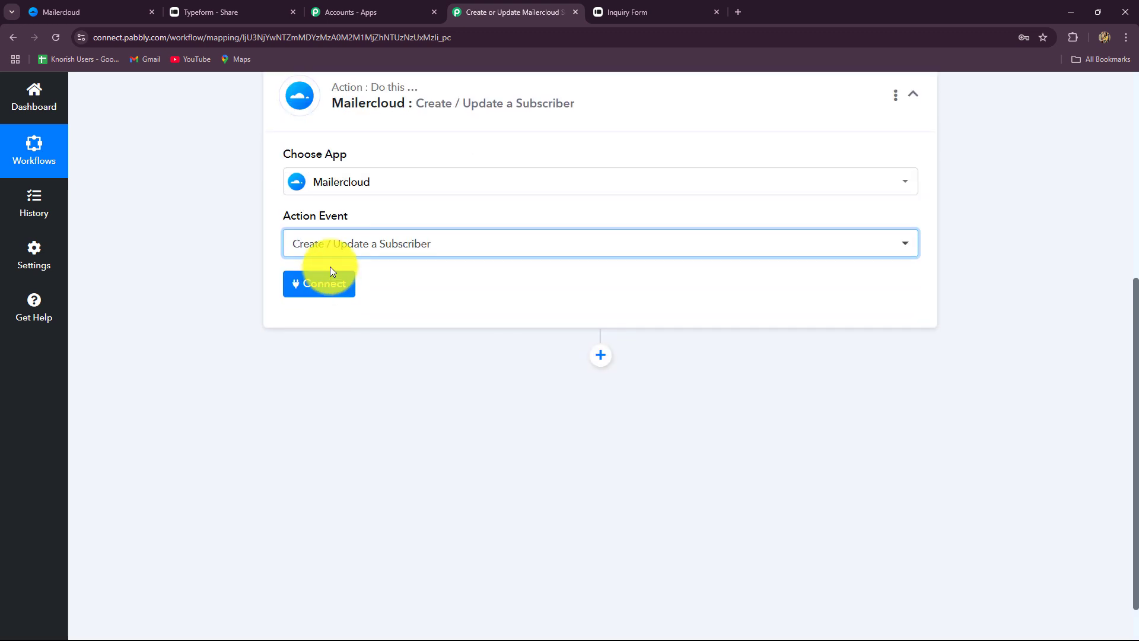
left_click(328, 282)
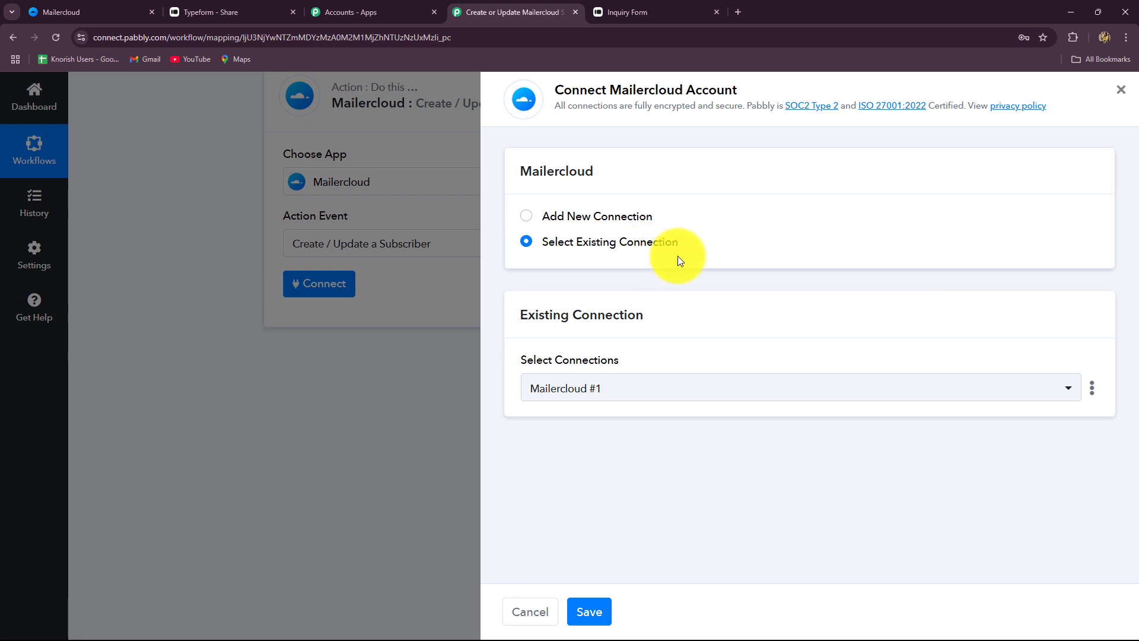
left_click(526, 216)
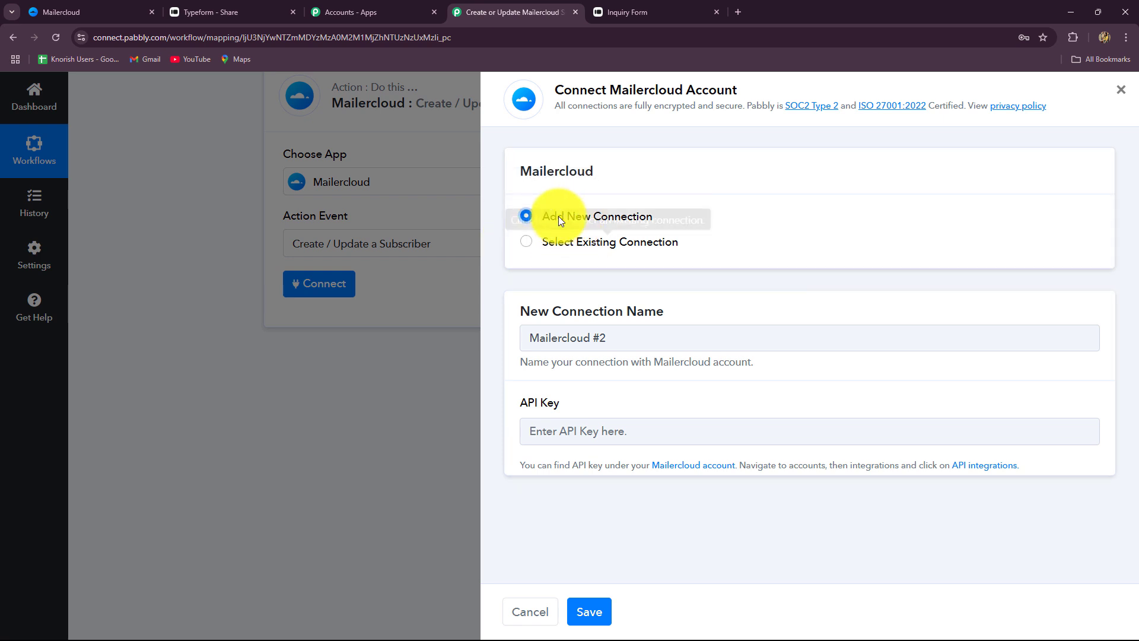
left_click(88, 12)
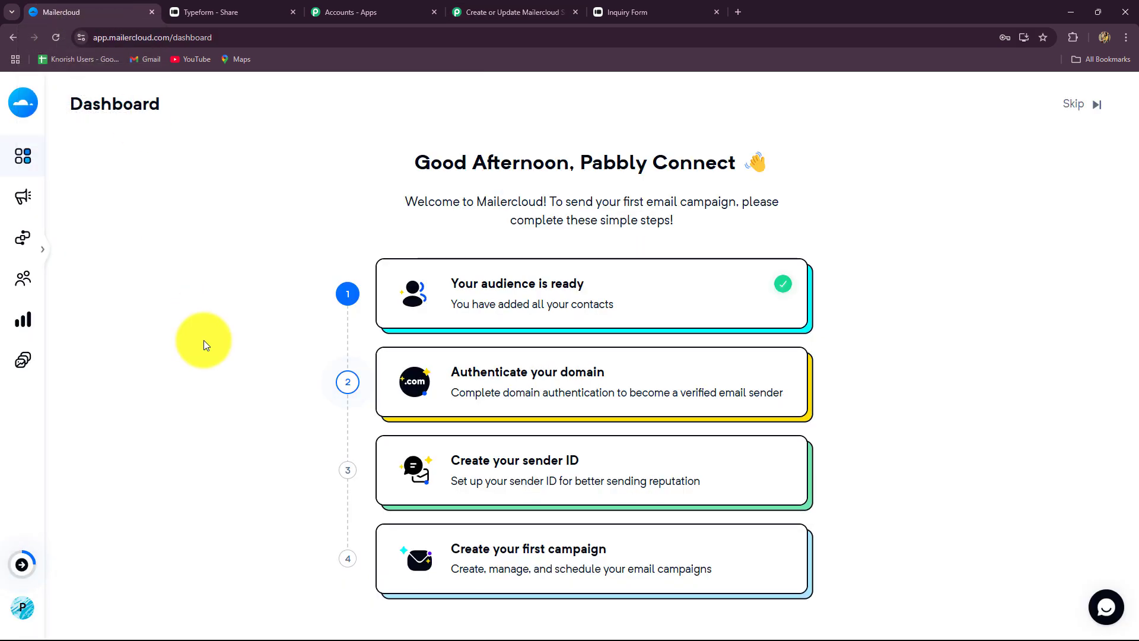
left_click(515, 10)
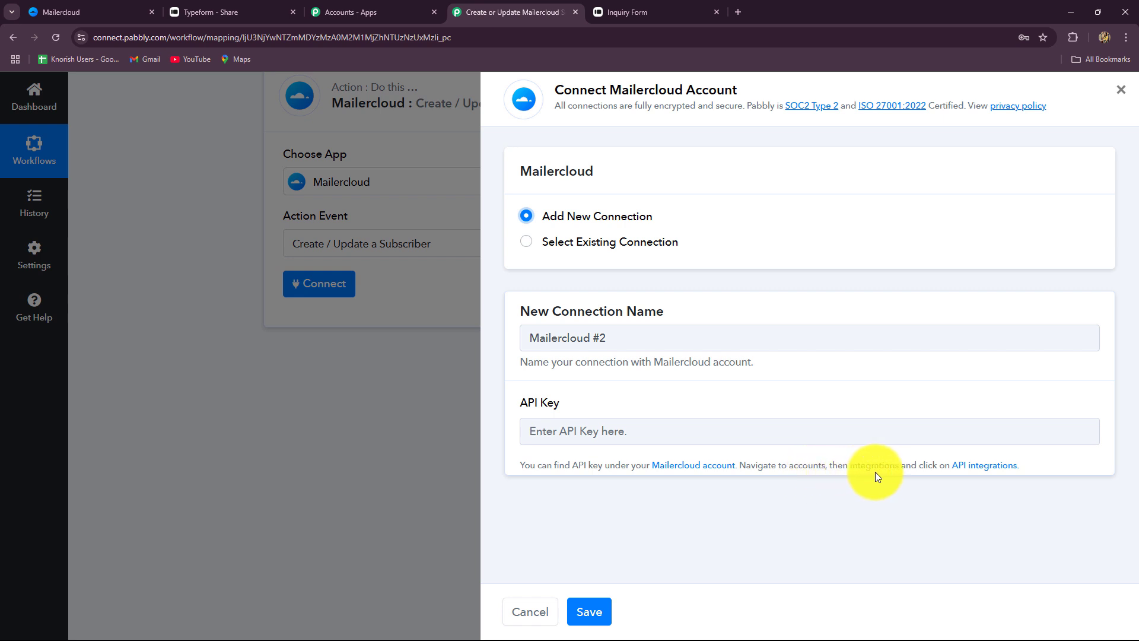
Generate a new Mailercloud API key named 'Test Key' on the API integrations page
left_click(89, 12)
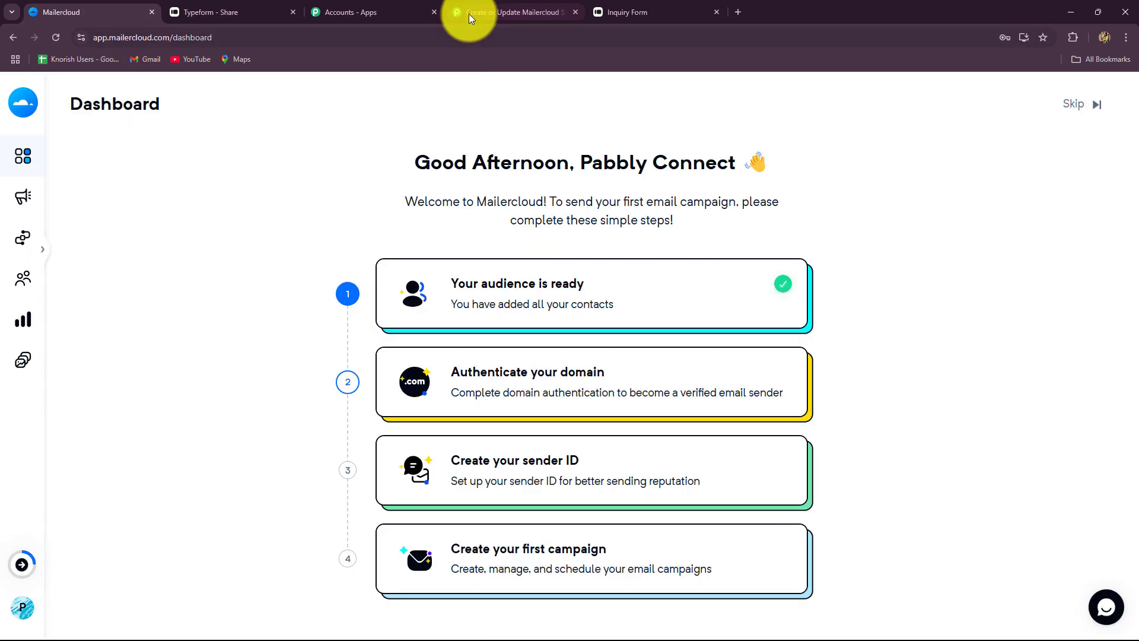
left_click(470, 12)
left_click(976, 467)
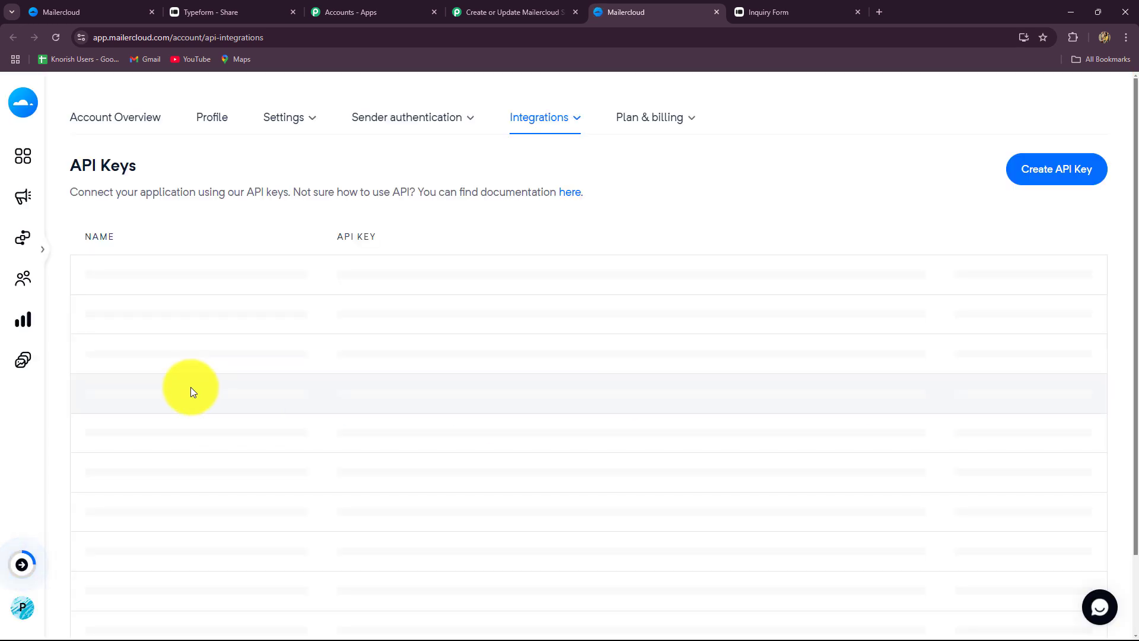
left_click(1070, 171)
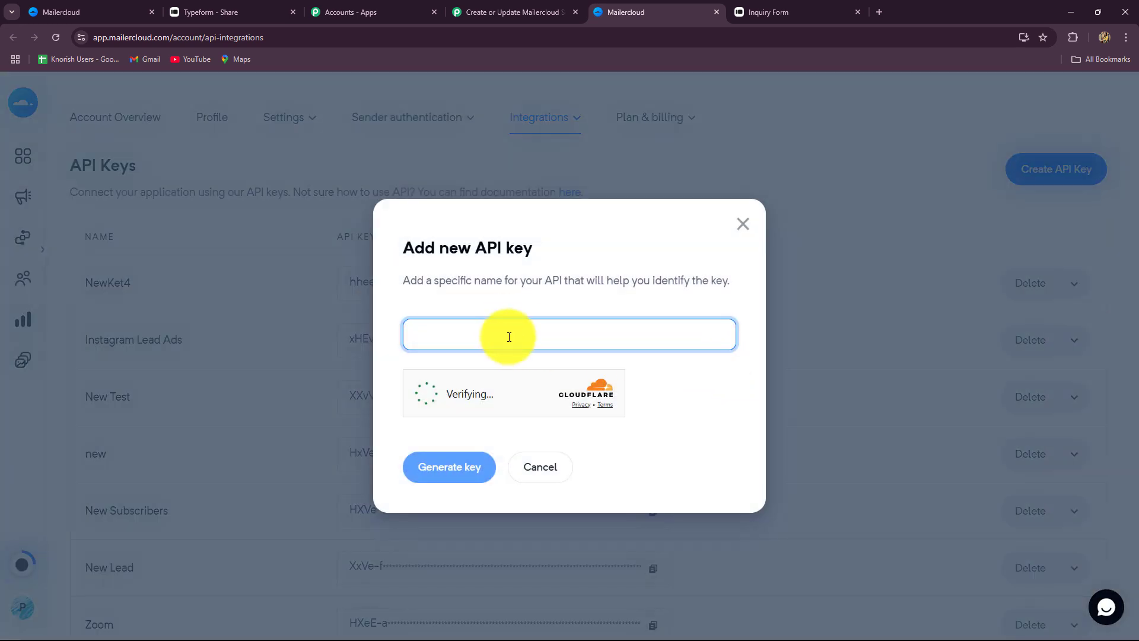
type("T")
key("Caps_Lock")
type("est Key")
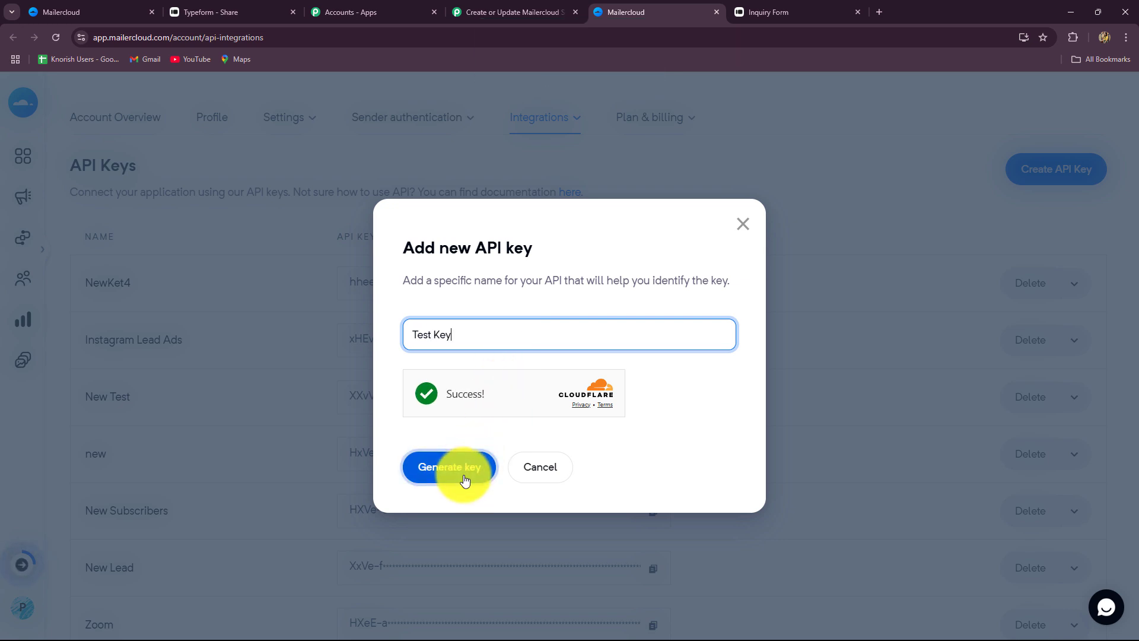
left_click(465, 480)
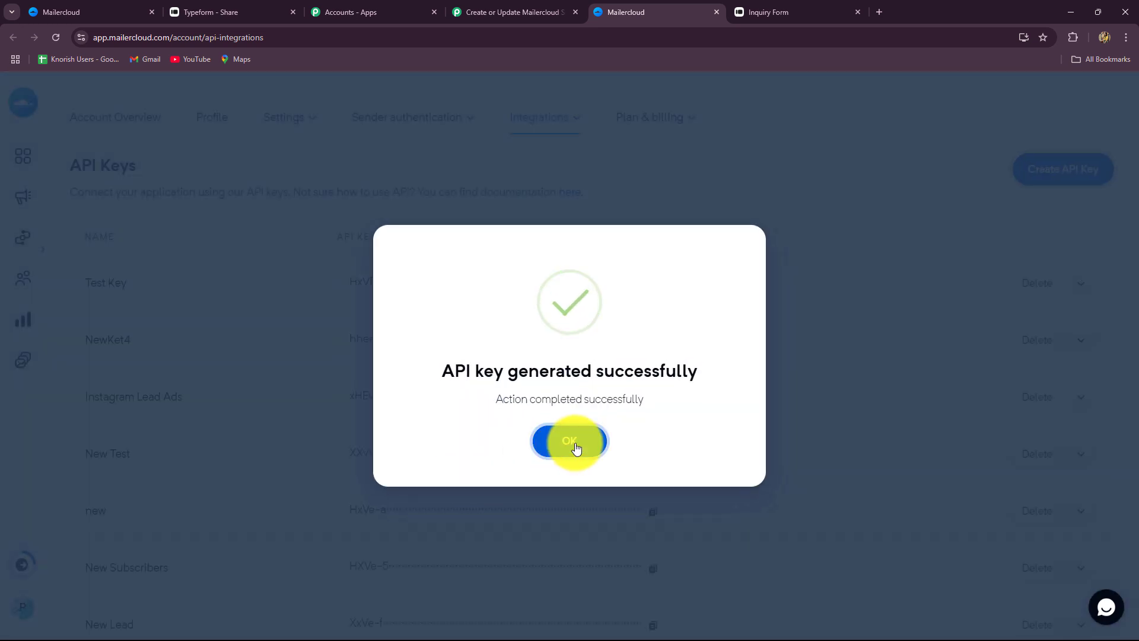
Copy the Test Key API key and go back to Pabbly's API key field
left_click(574, 443)
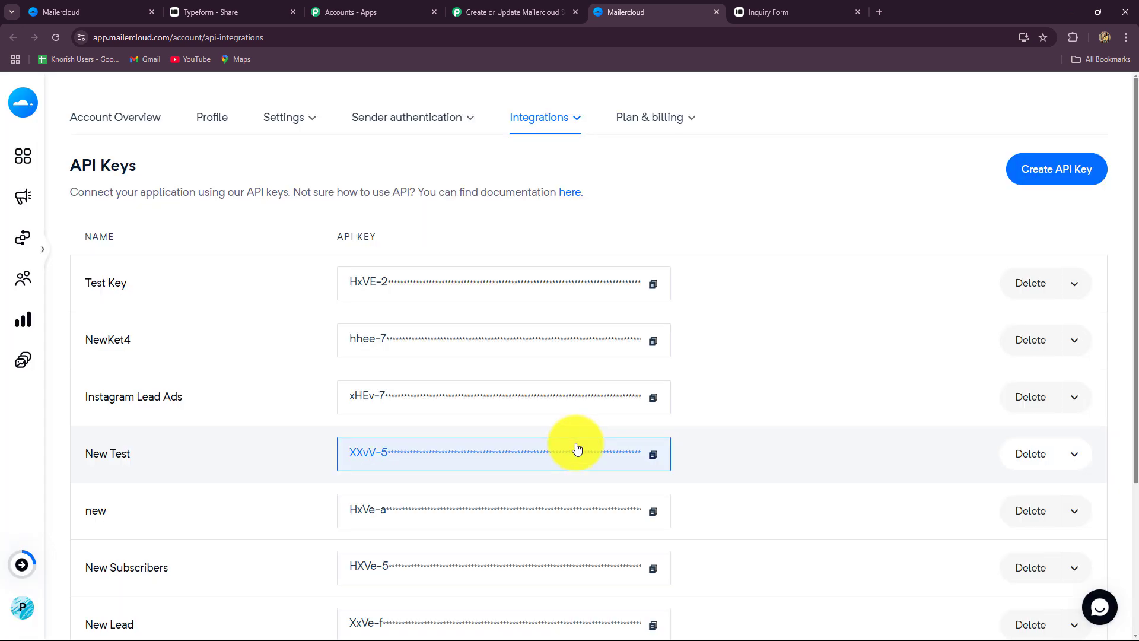
left_click(653, 285)
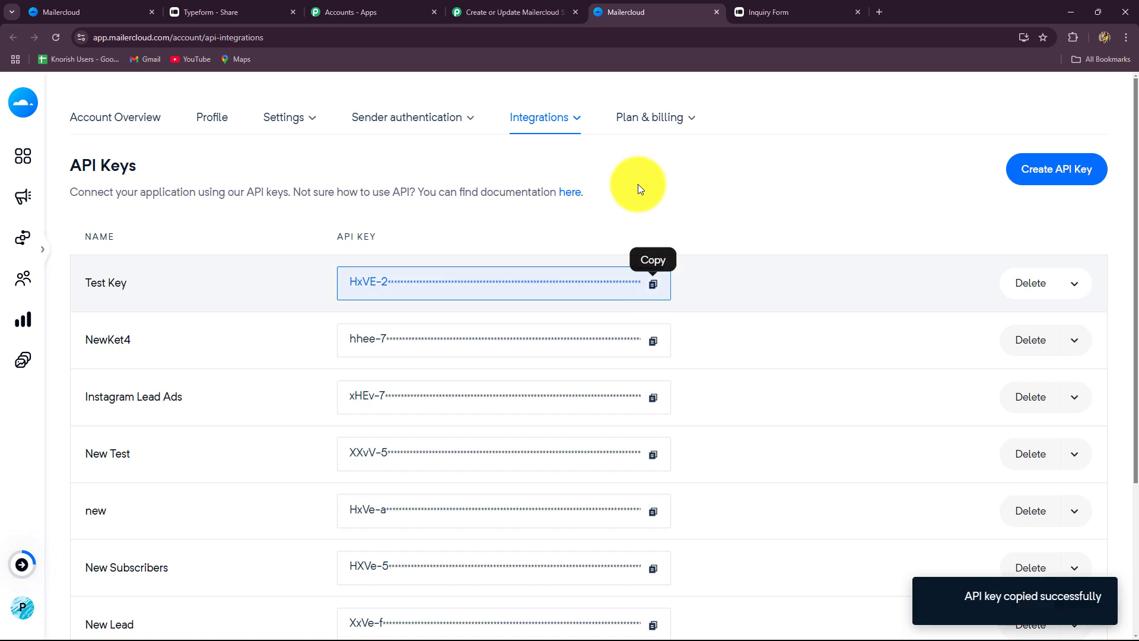
left_click(493, 12)
left_click(554, 429)
Paste the API key, save the Mailercloud #2 connection, and choose the Website Leads list
key("ctrl+v")
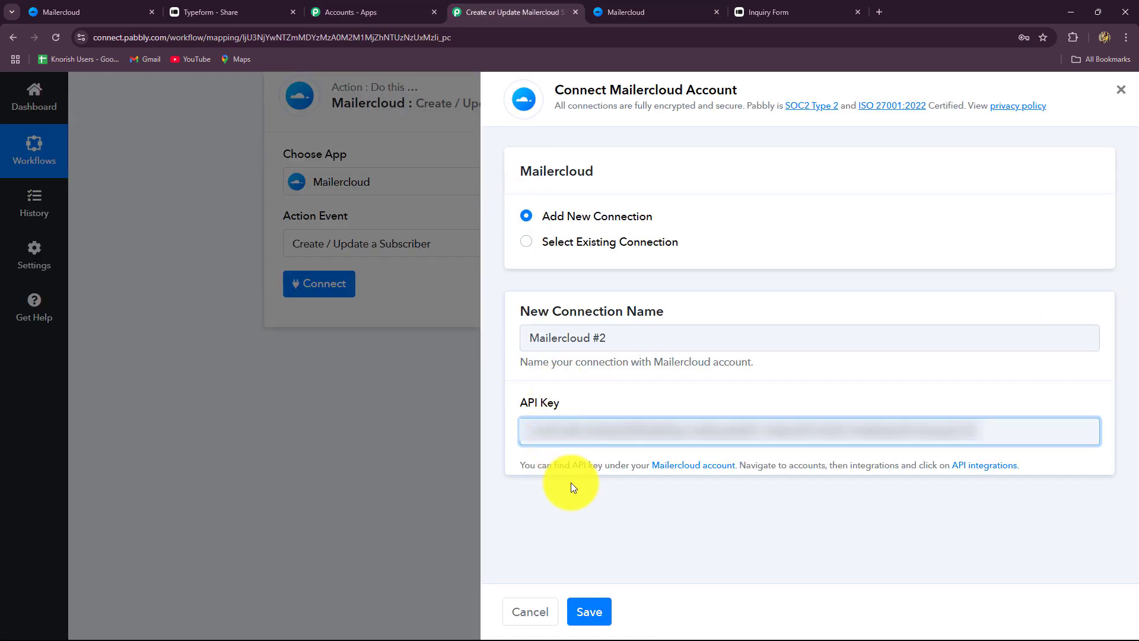
left_click(585, 616)
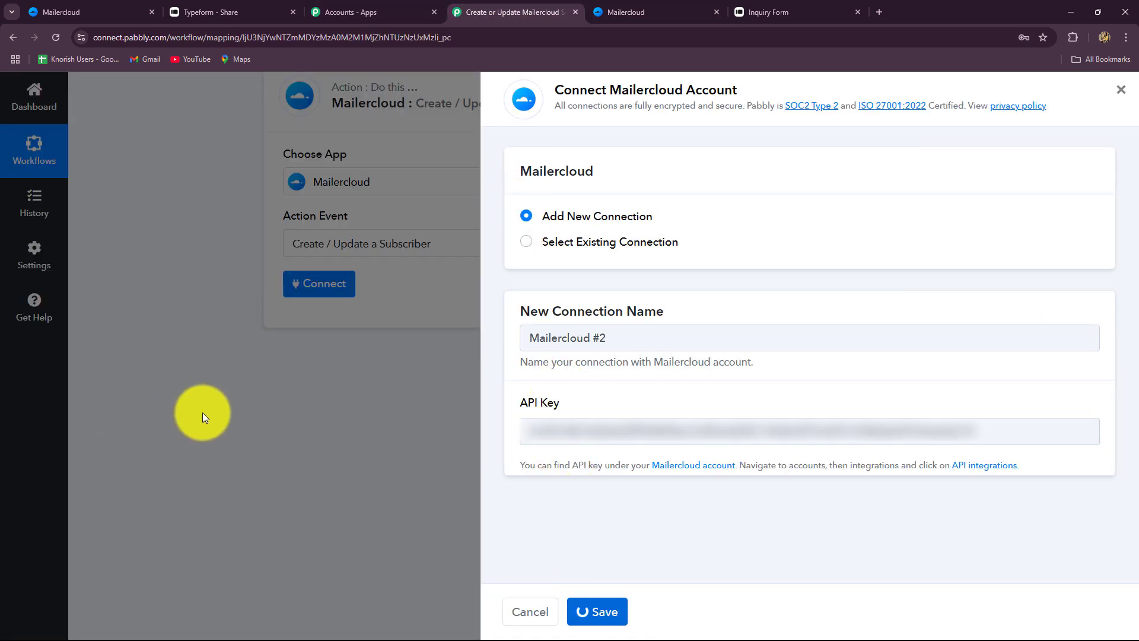
scroll(248, 306, "up", 4)
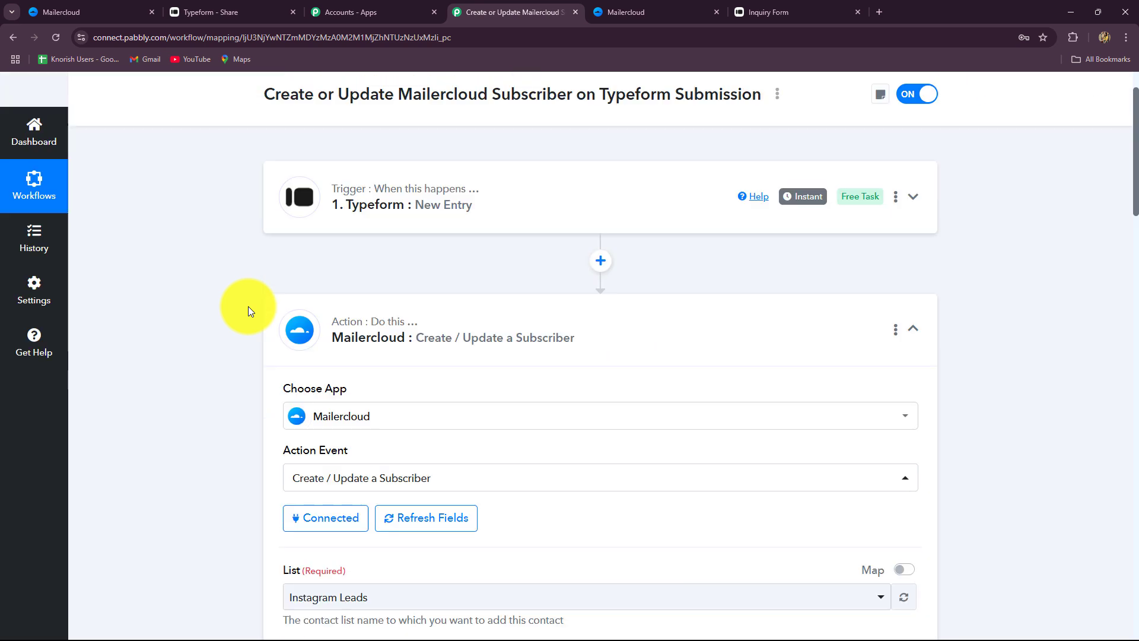
scroll(248, 306, "down", 2)
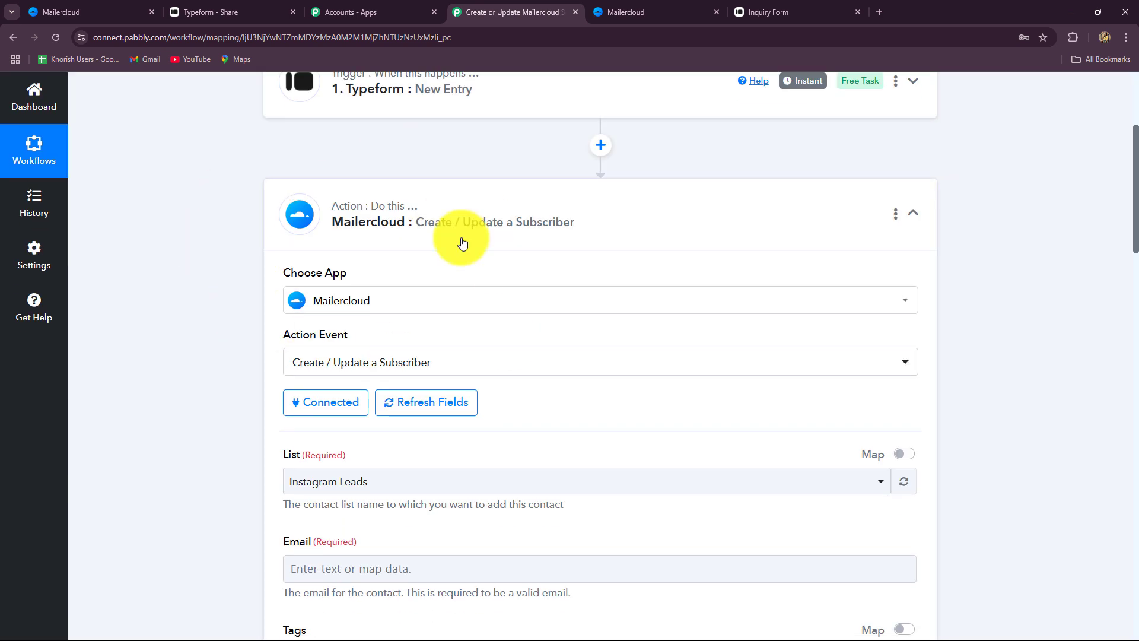
scroll(237, 343, "down", 4)
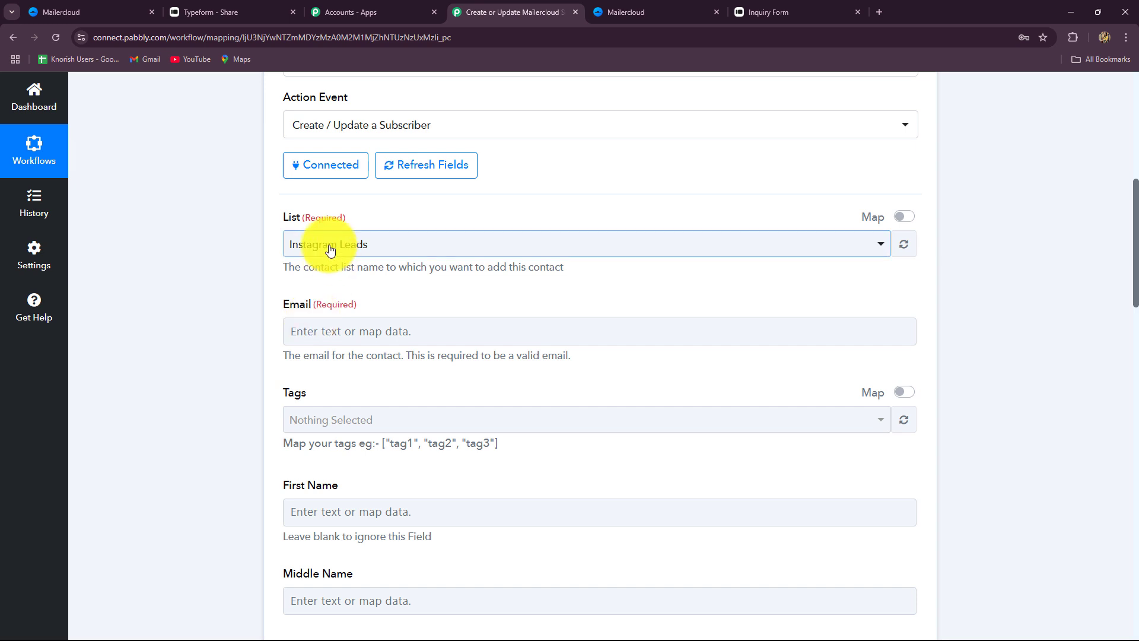
left_click(307, 246)
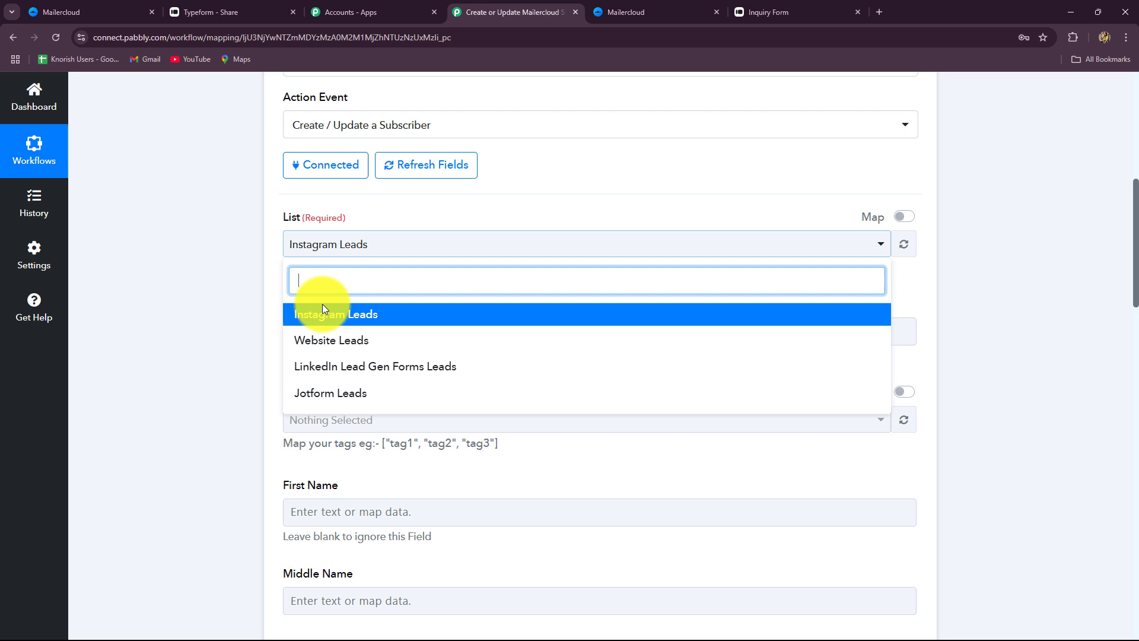
left_click(329, 345)
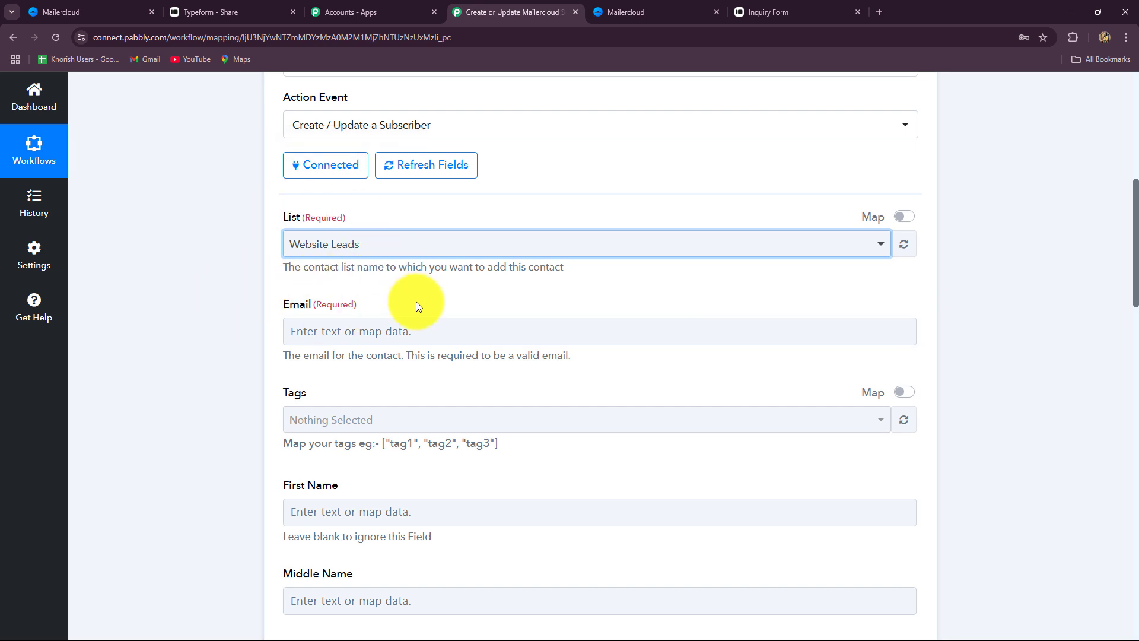
Map the Typeform email answer into the Mailercloud Email field
scroll(415, 301, "down", 2)
left_click(401, 214)
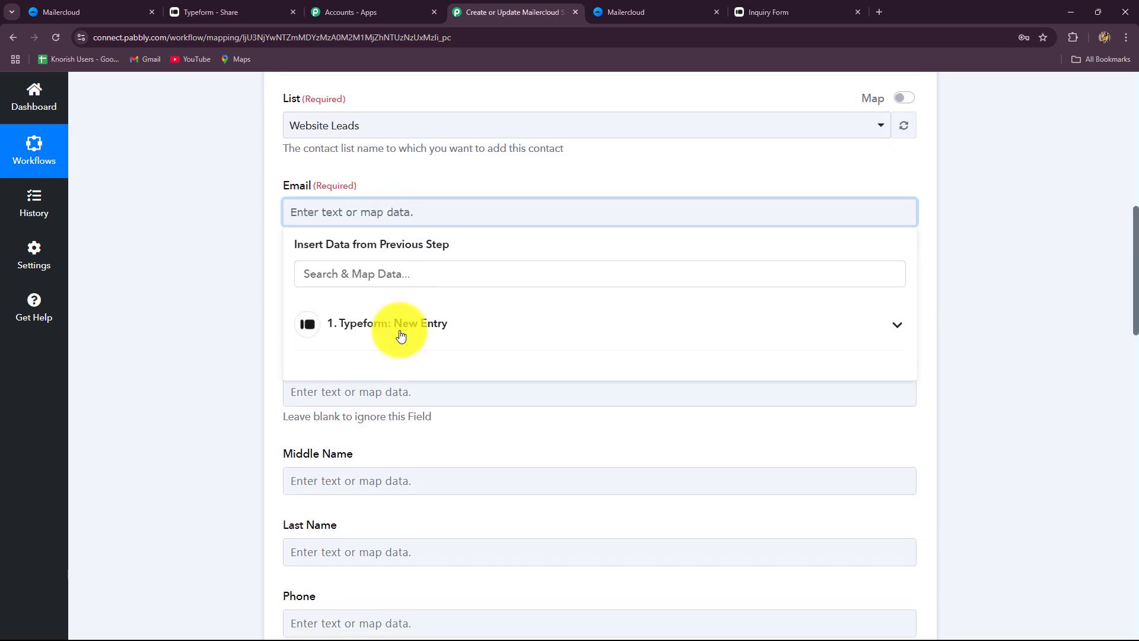
left_click(401, 337)
left_click(369, 273)
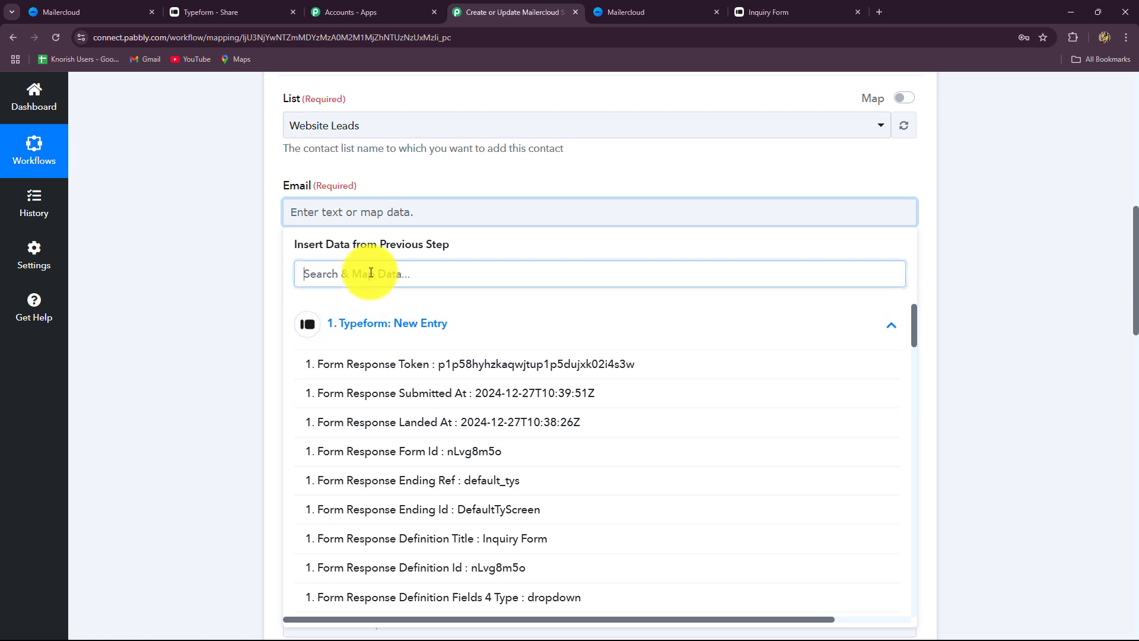
type("ema")
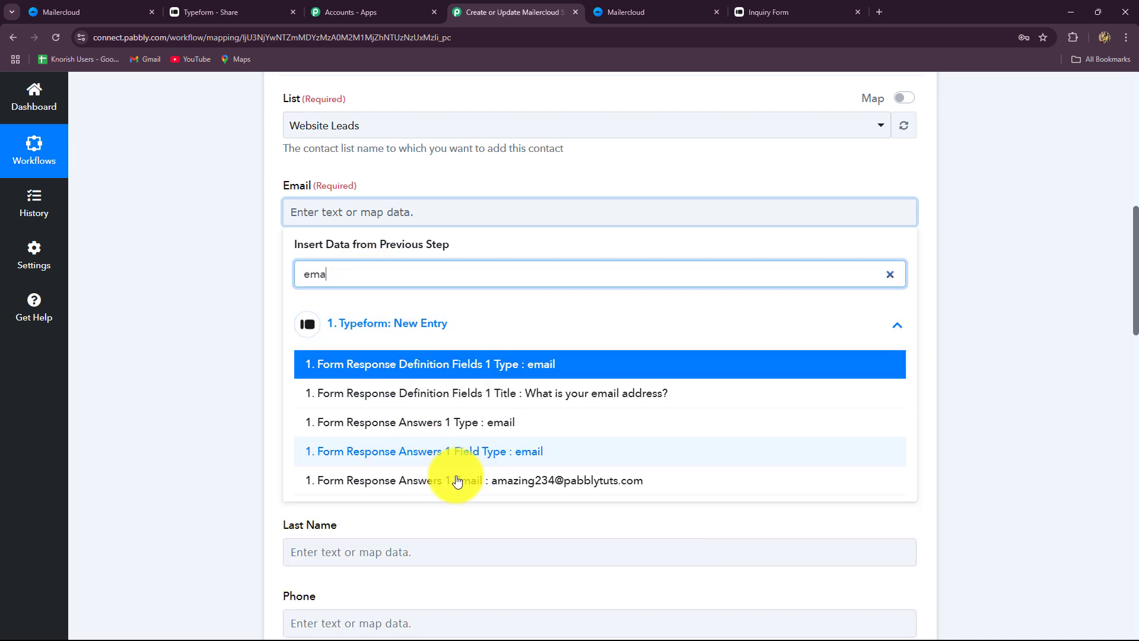
left_click(540, 488)
left_click(964, 362)
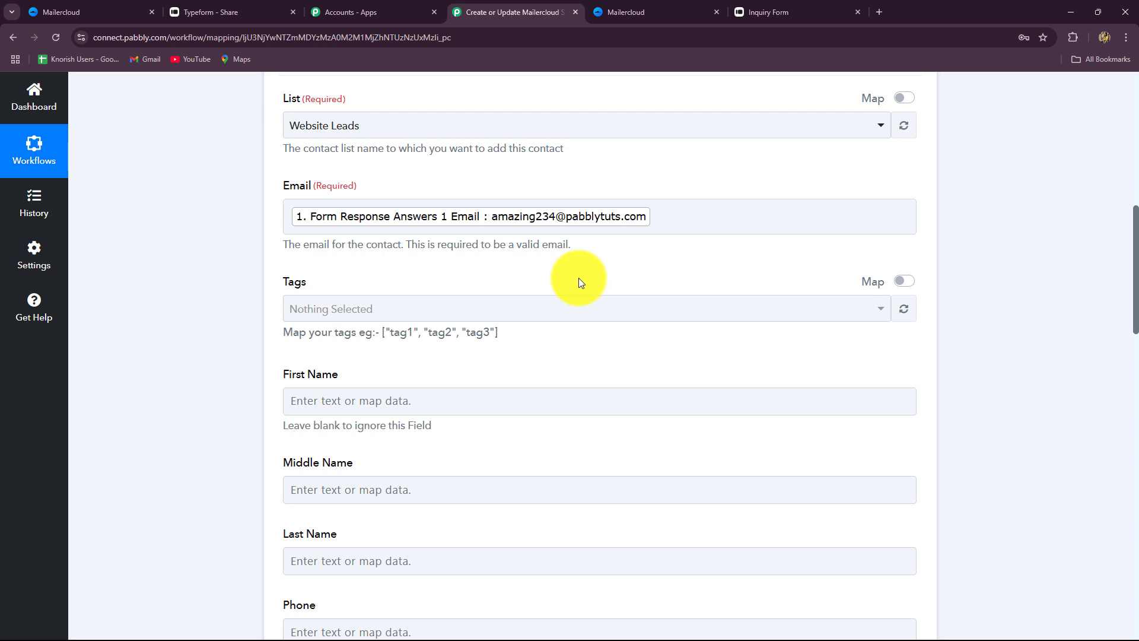
Check the Typeform form's questions and leave First Name unmapped for now
left_click(200, 13)
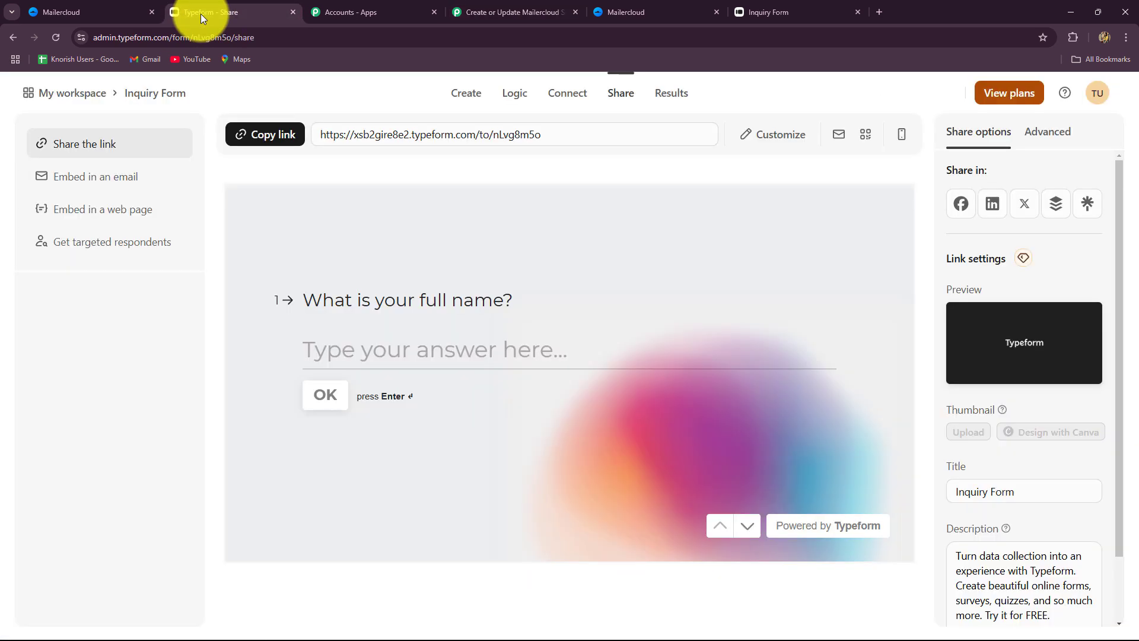
left_click(475, 13)
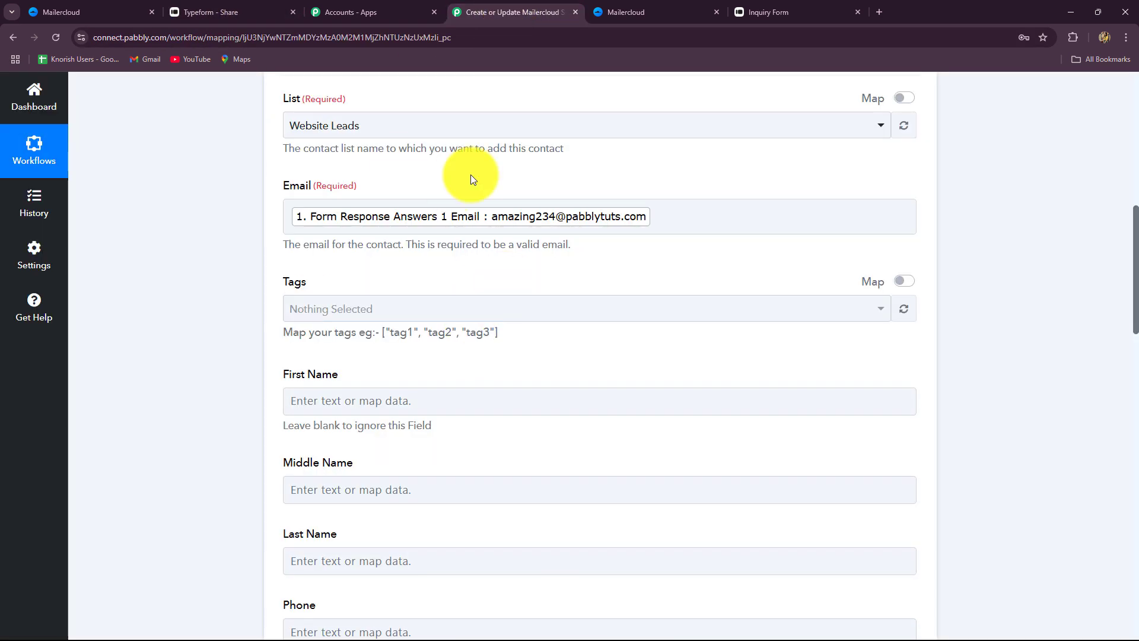
scroll(538, 320, "down", 4)
left_click(381, 169)
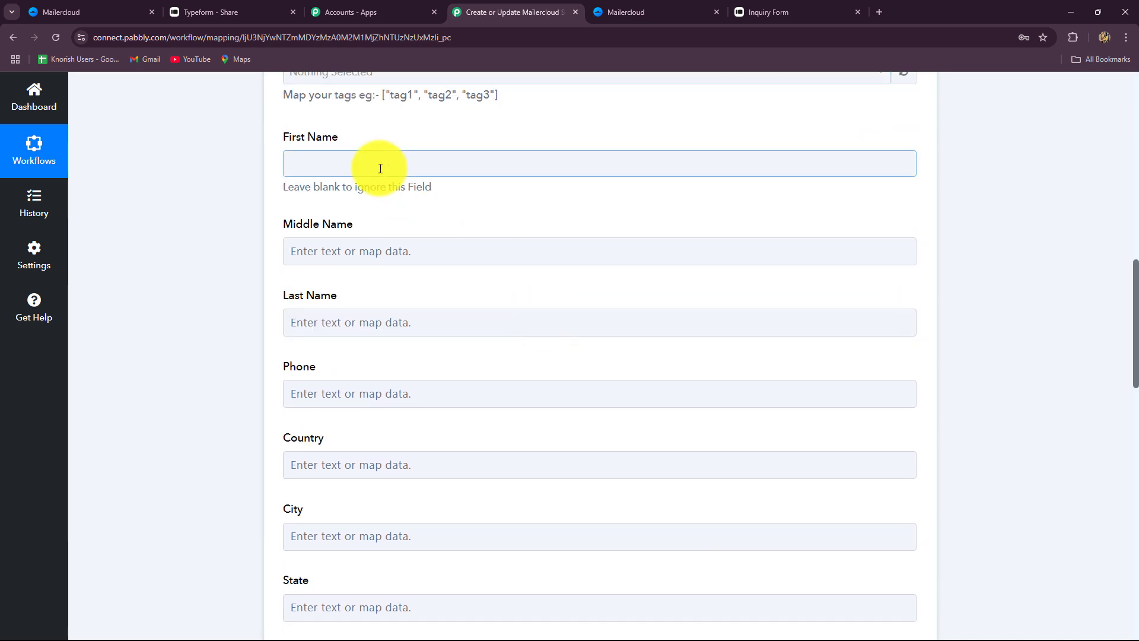
left_click(229, 342)
scroll(229, 342, "up", 2)
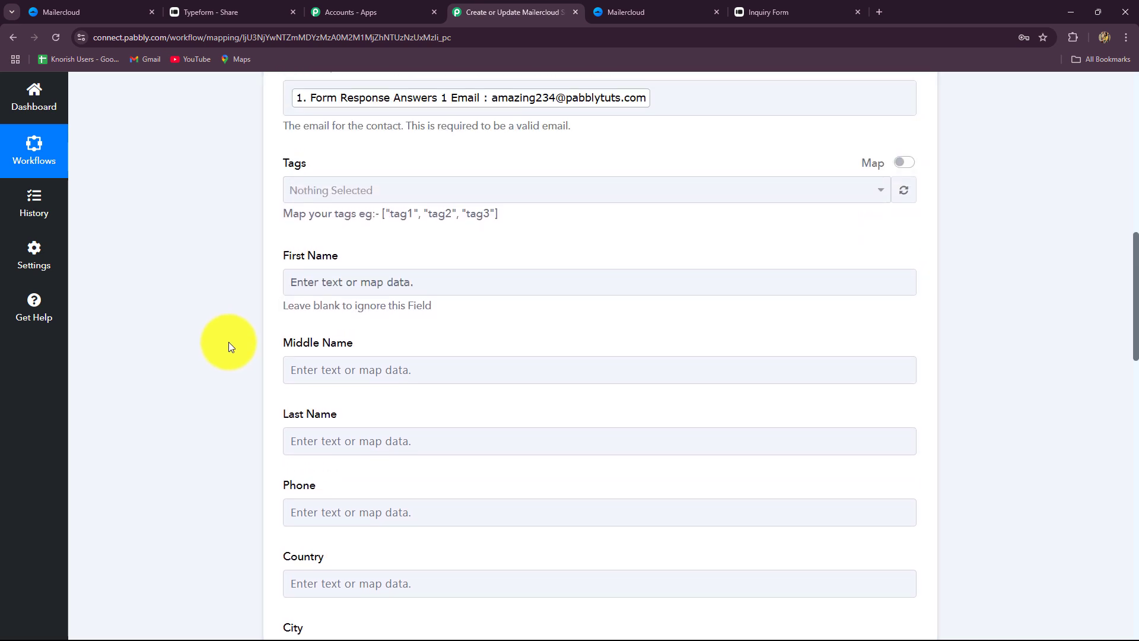
scroll(229, 342, "down", 3)
scroll(244, 383, "down", 2)
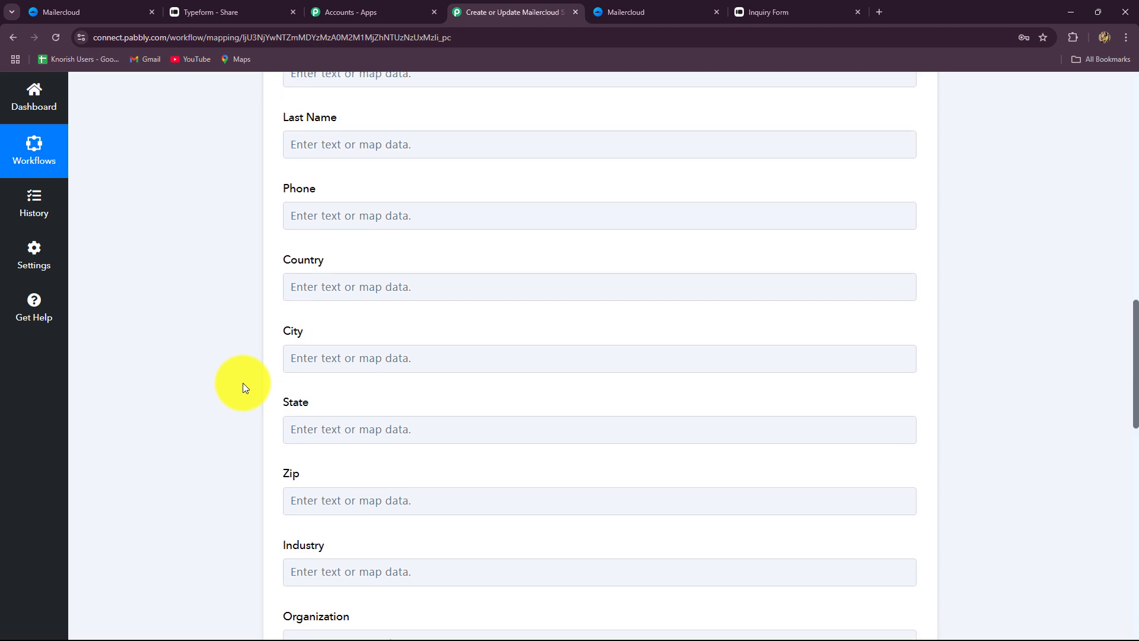
scroll(243, 382, "down", 3)
scroll(243, 383, "up", 8)
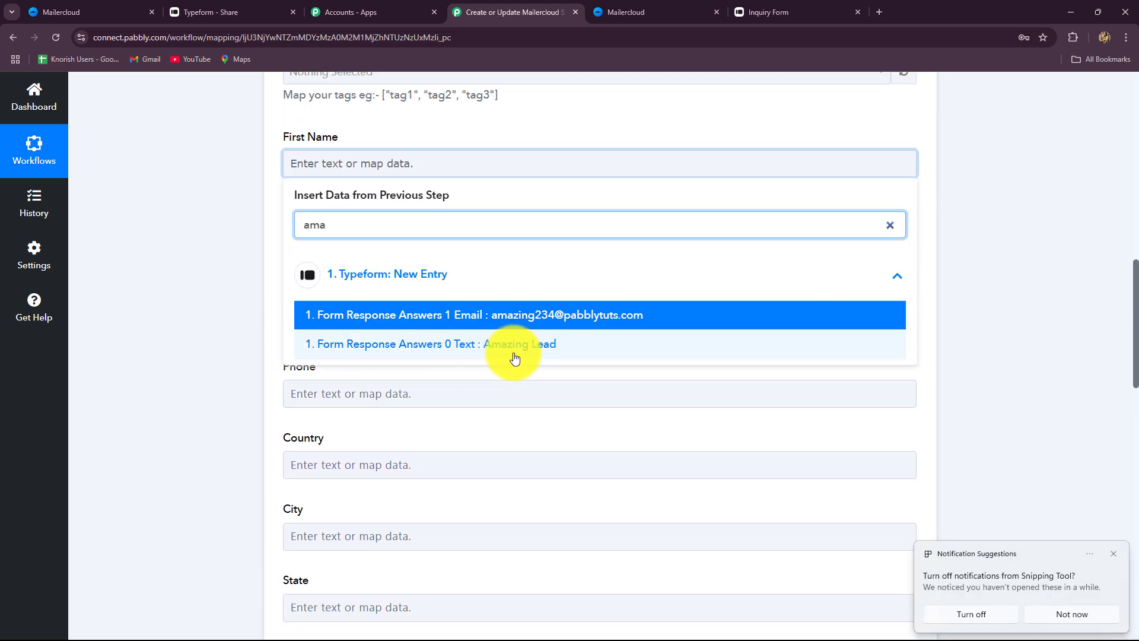
left_click(1037, 333)
scroll(1031, 324, "up", 15)
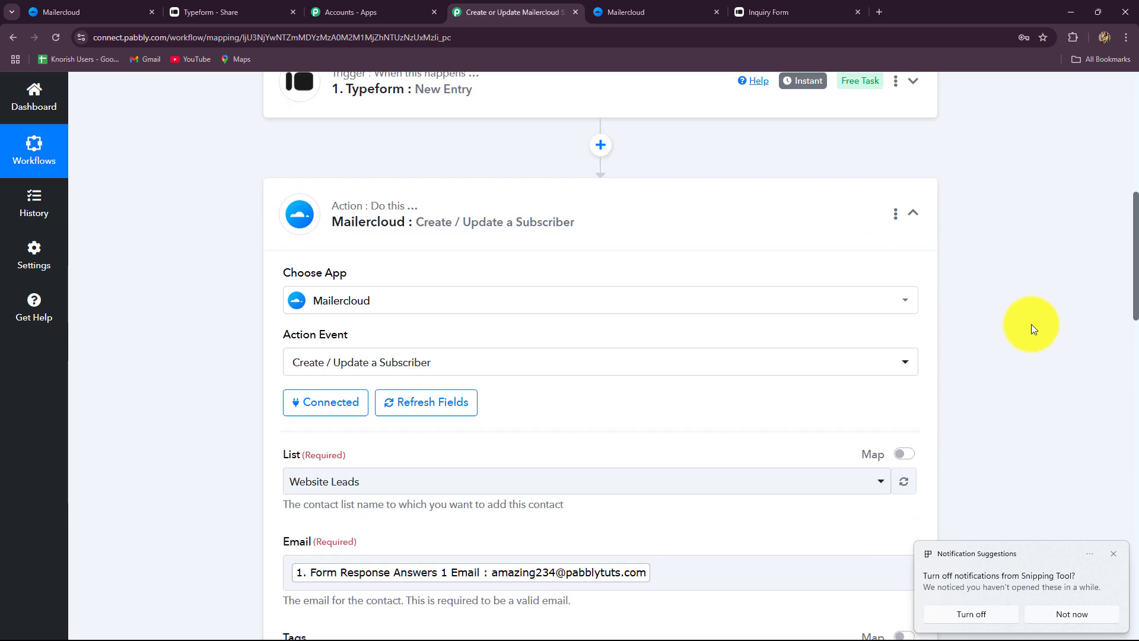
Insert a Text Formatter Split Text step before the Mailercloud action and connect it
left_click(601, 382)
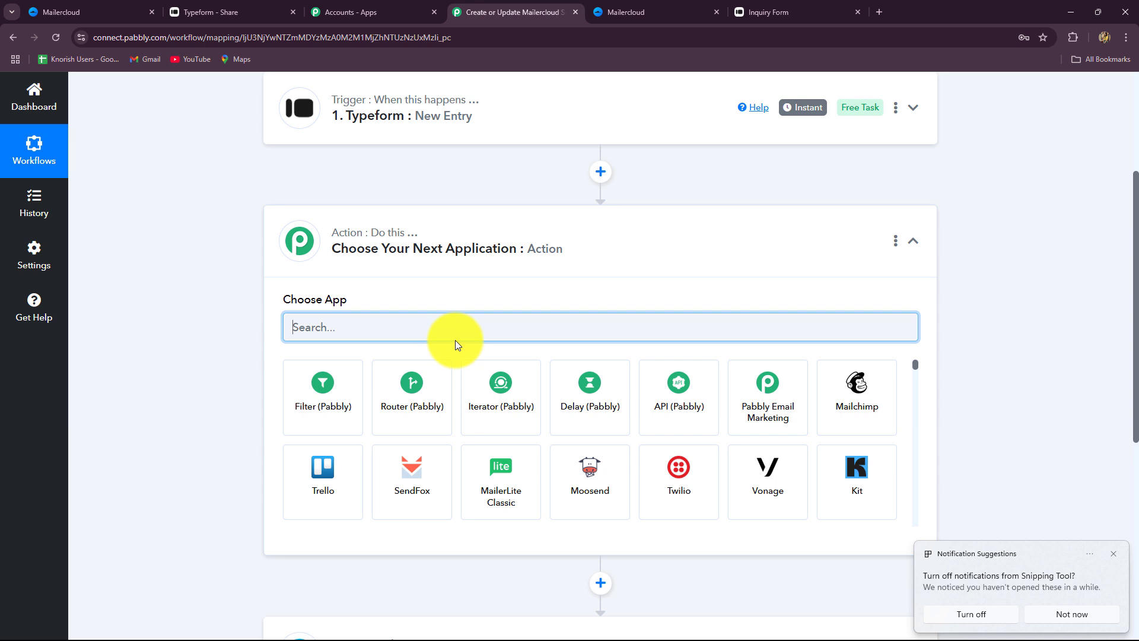
type("text")
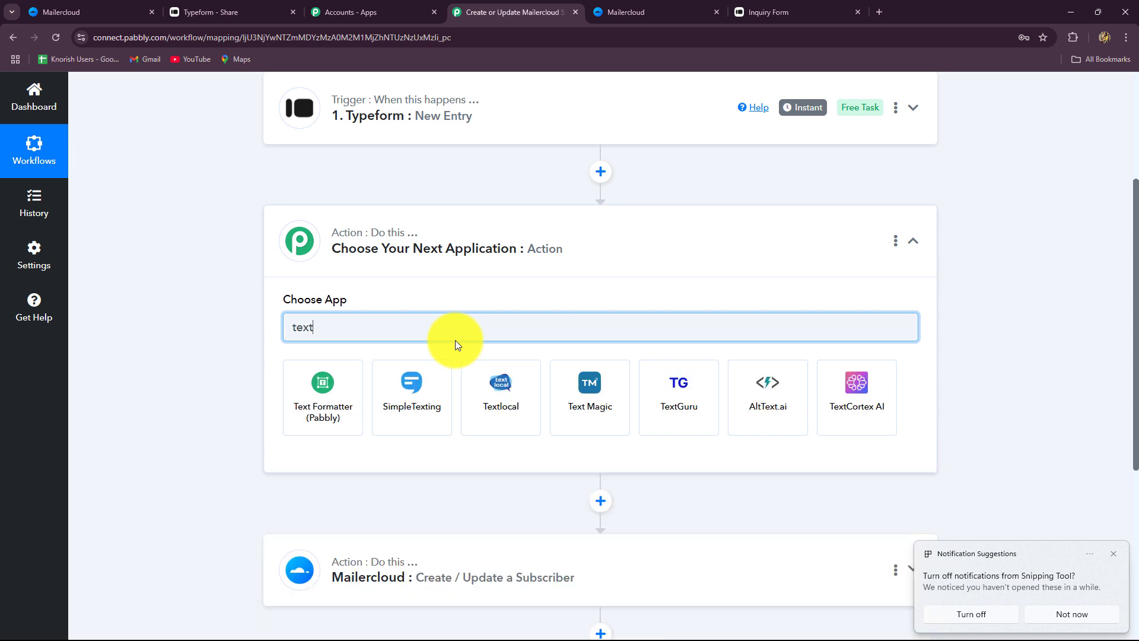
left_click(326, 411)
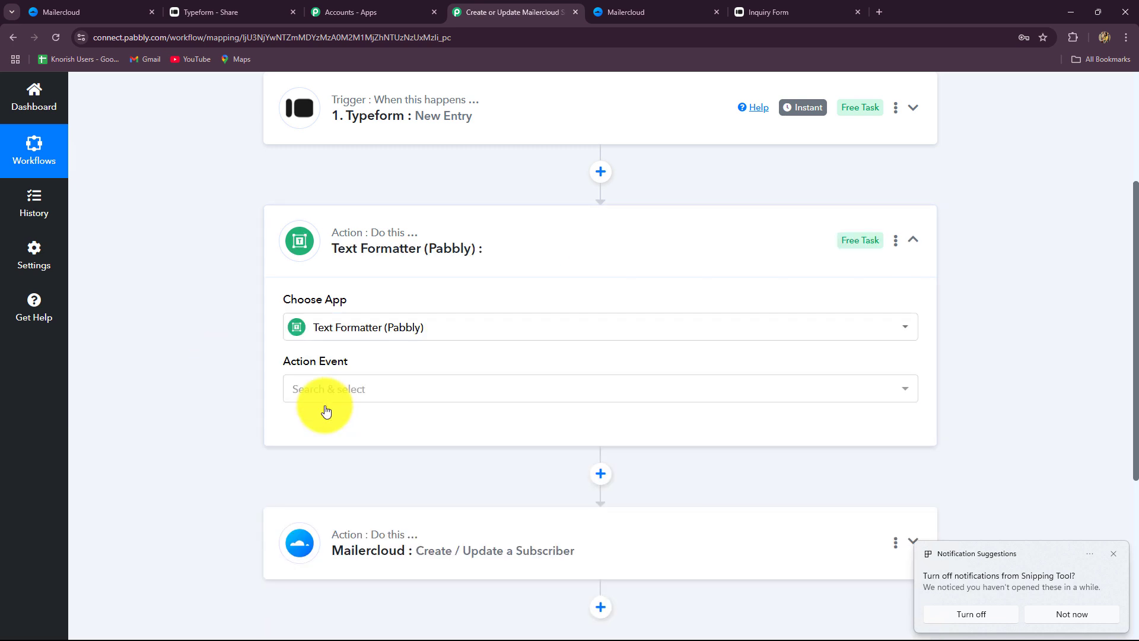
left_click(325, 397)
left_click(325, 338)
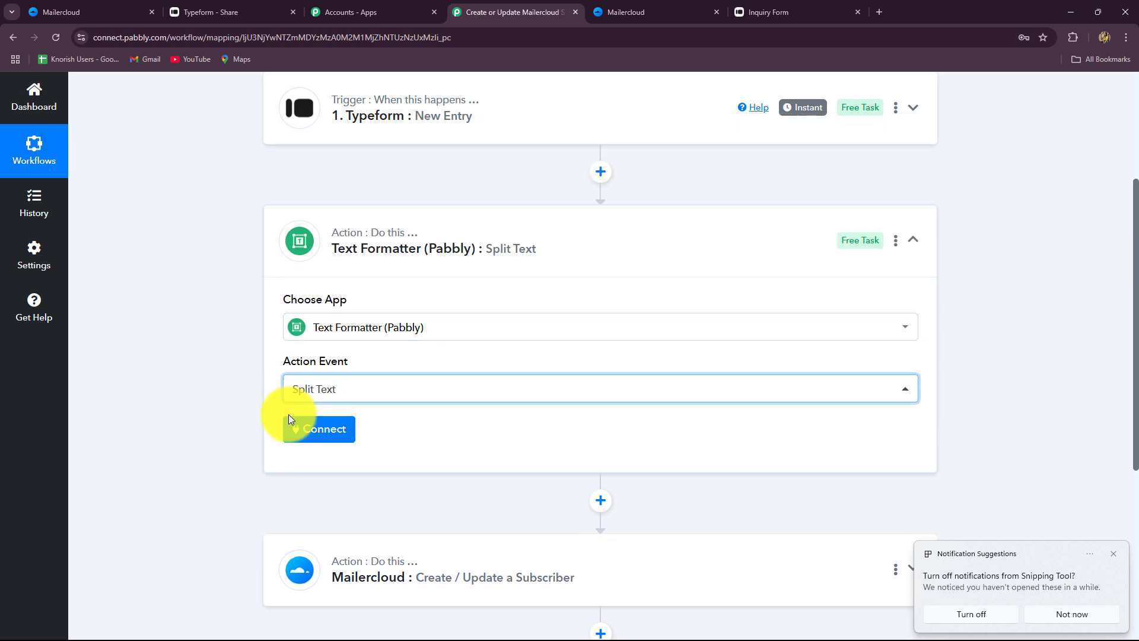
left_click(329, 431)
Set Text to Split to the Typeform name answer 'Amazing Lead'
scroll(438, 321, "down", 4)
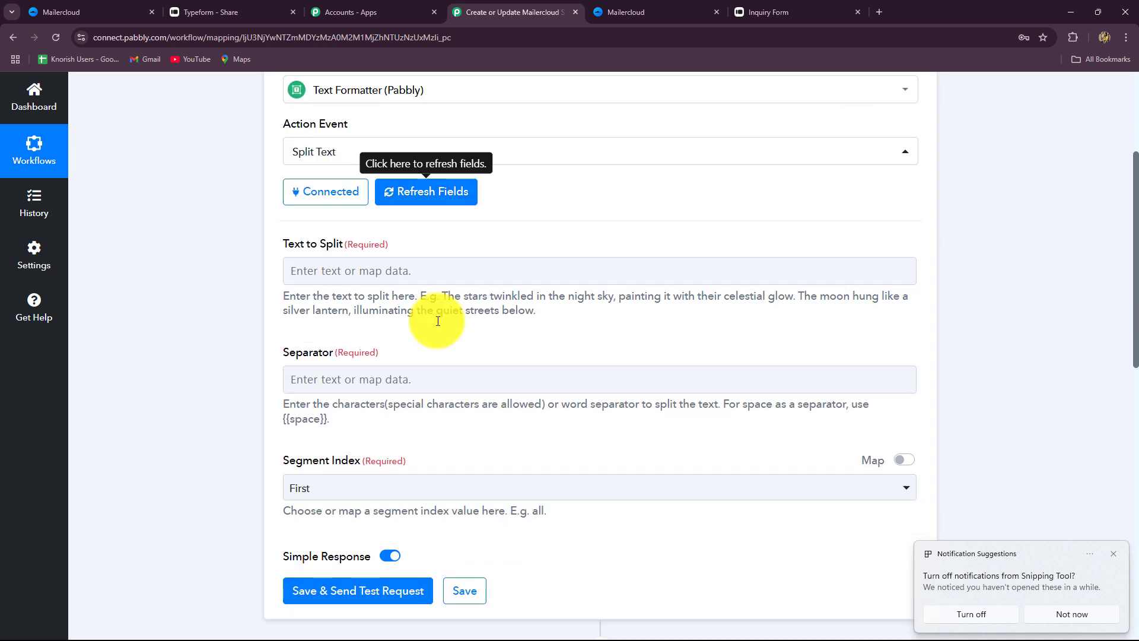
left_click(351, 277)
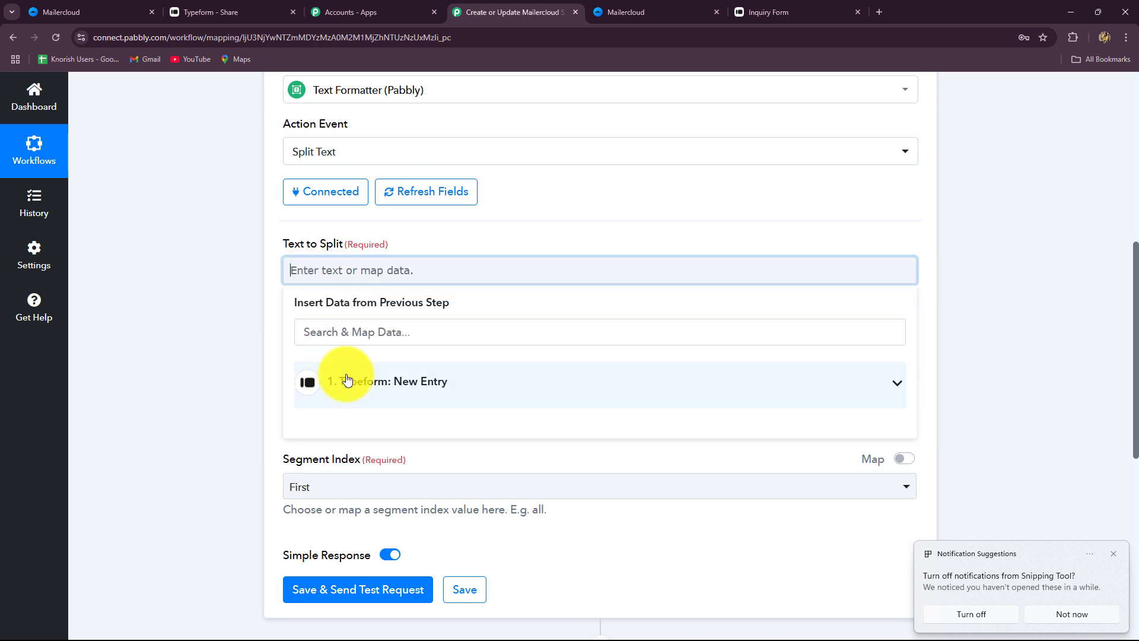
left_click(348, 331)
type("ama")
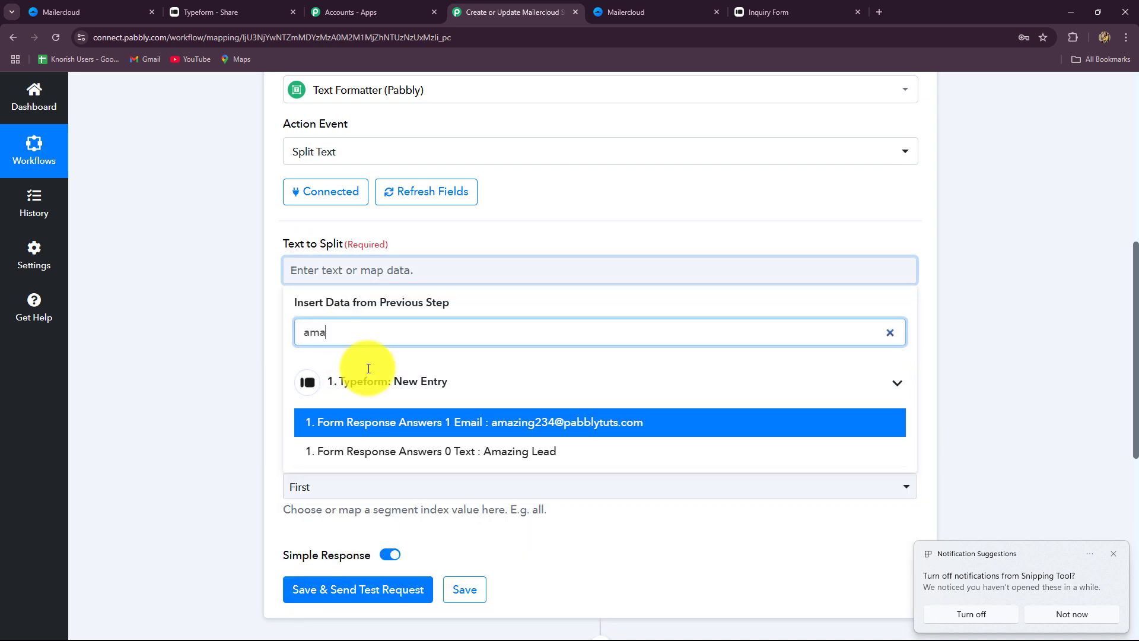
left_click(502, 452)
Use {{space}} as the separator and set Segment Index to All
scroll(462, 331, "down", 3)
scroll(447, 229, "up", 1)
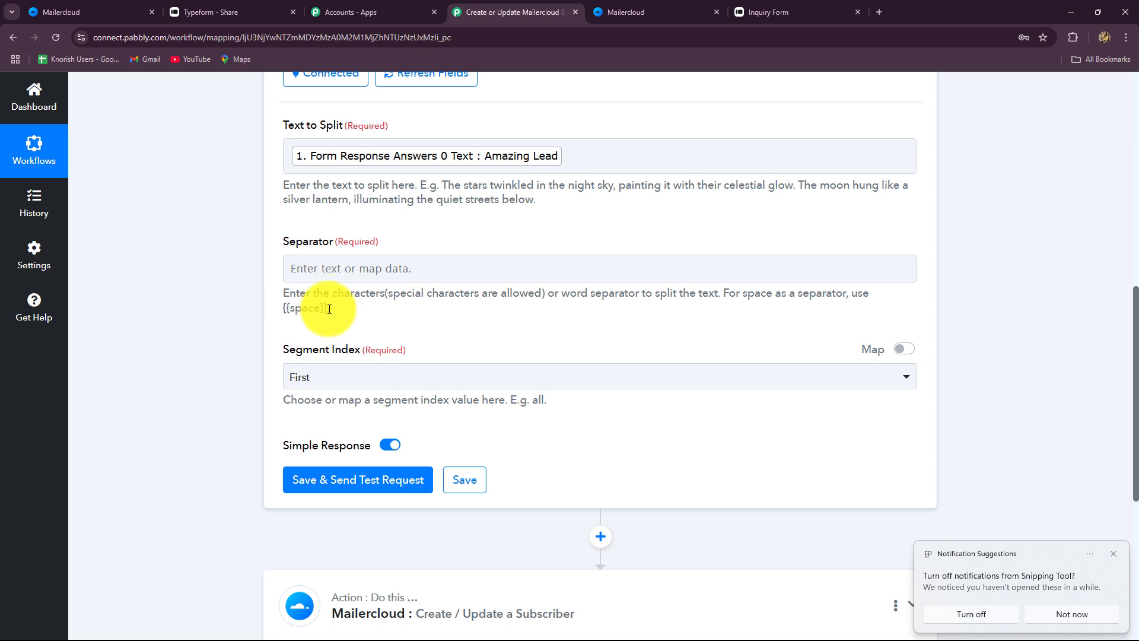
left_click_drag(329, 309, 281, 311)
key("ctrl+c")
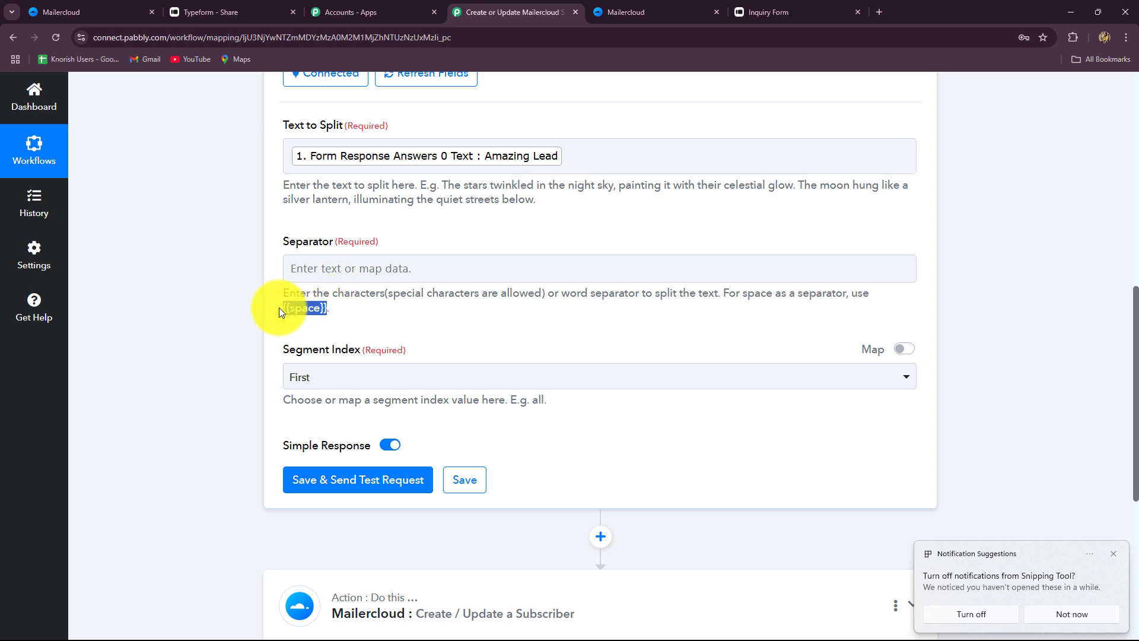
left_click(325, 268)
key("ctrl+v")
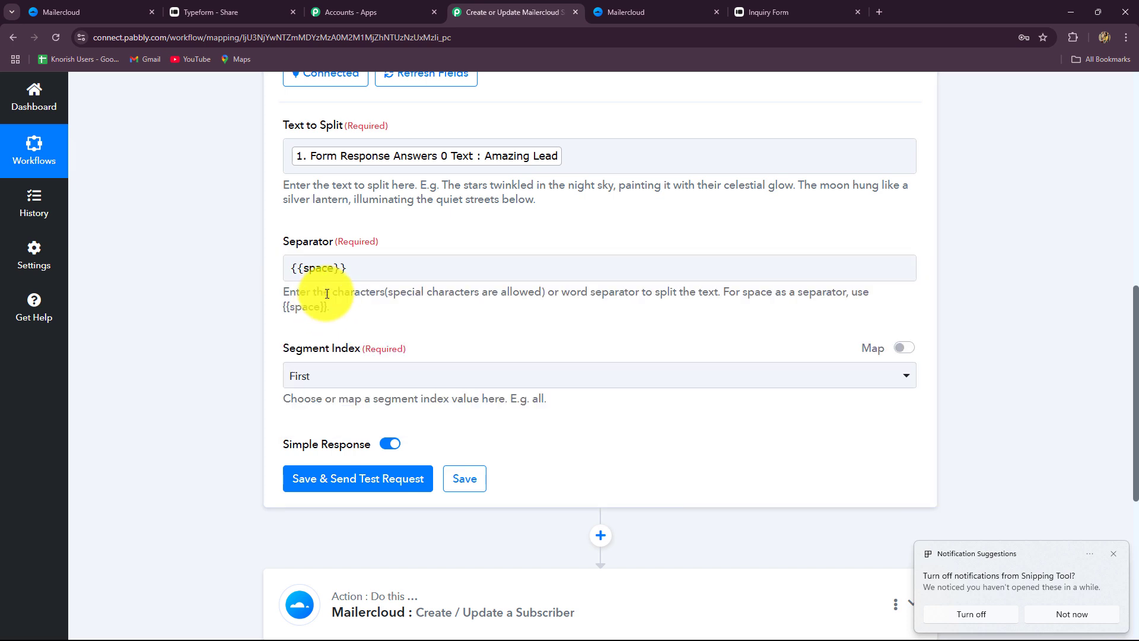
scroll(335, 314, "down", 1)
left_click(331, 318)
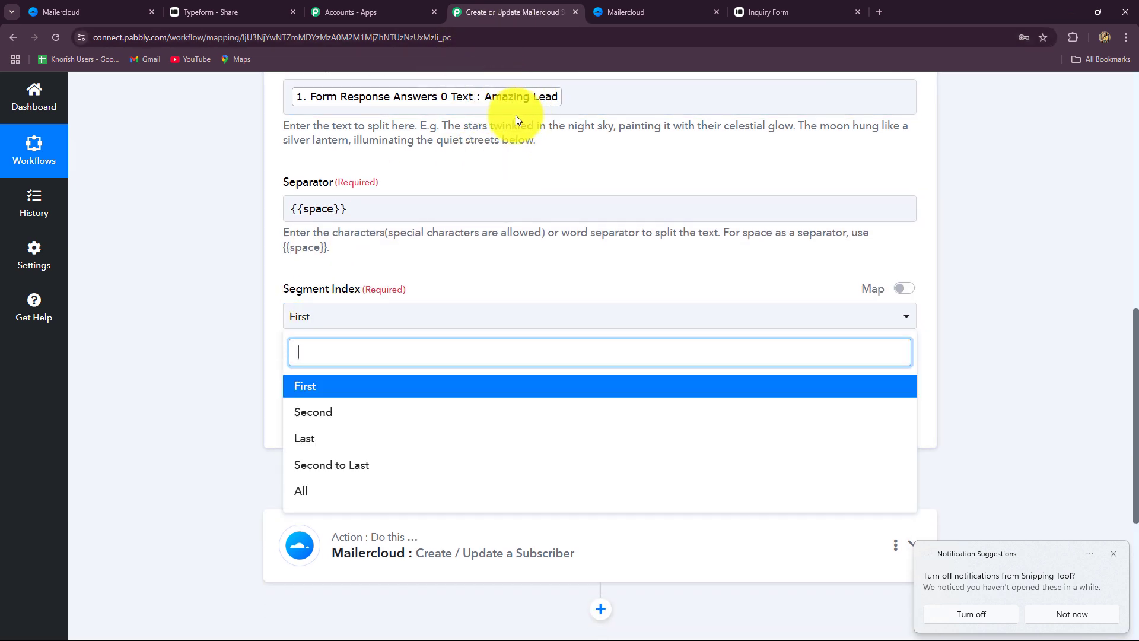
left_click(331, 491)
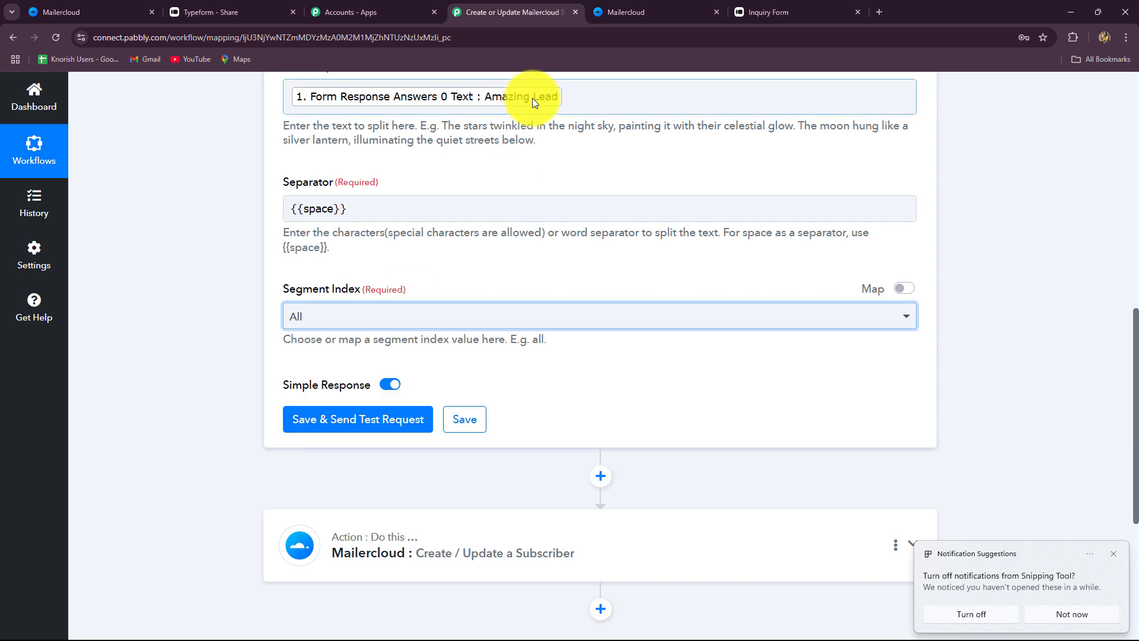
Save and test the split step, confirming it returns Amazing and Lead
scroll(274, 338, "down", 4)
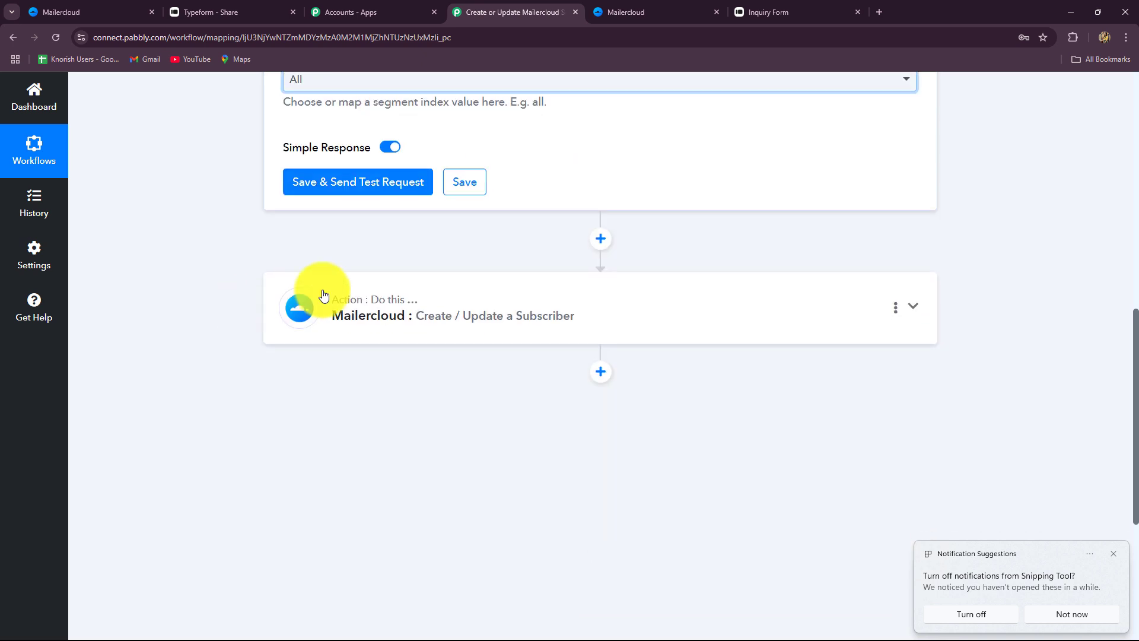
left_click(357, 182)
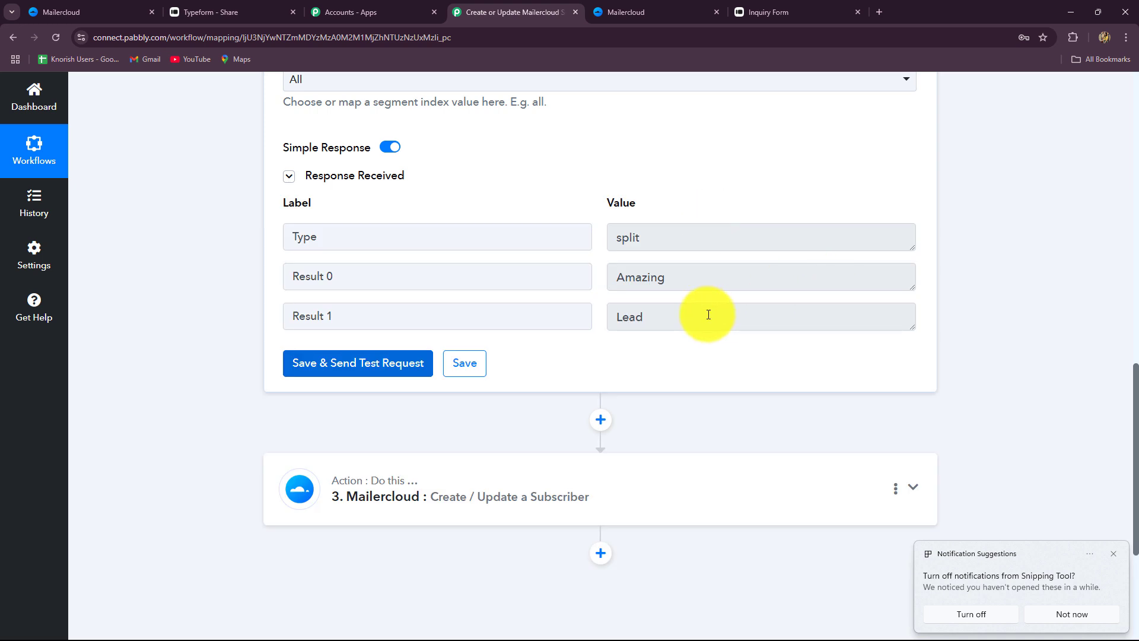
left_click_drag(703, 280, 604, 344)
scroll(599, 338, "down", 4)
Map split Result 1 (Lead) into the Mailercloud Last Name field
left_click(546, 244)
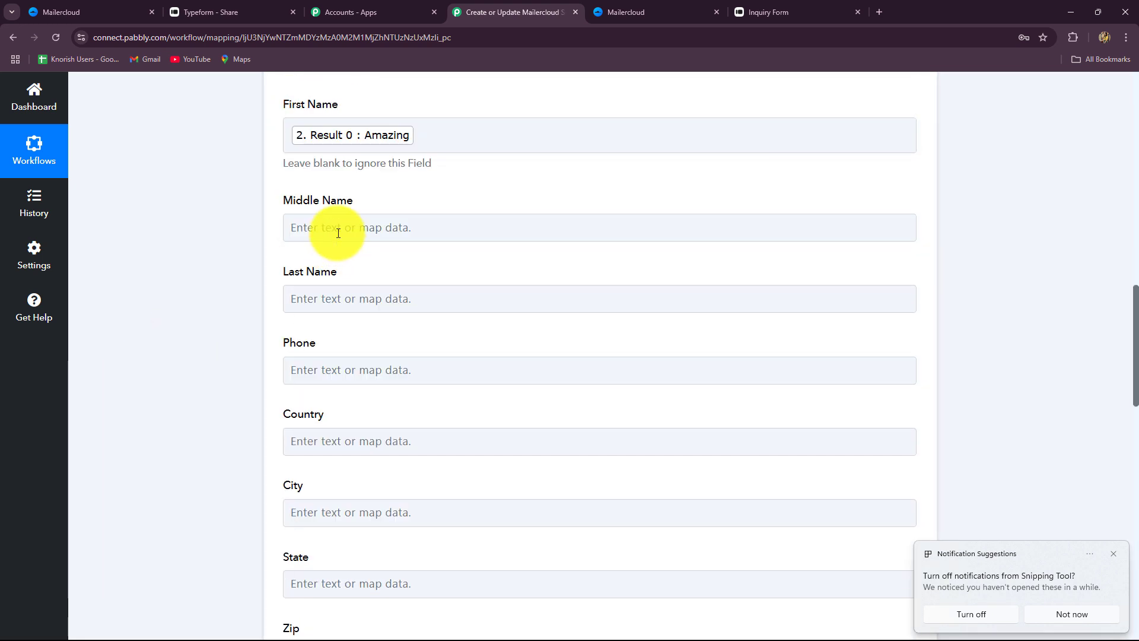
left_click(338, 227)
left_click(255, 311)
left_click(323, 297)
left_click(381, 455)
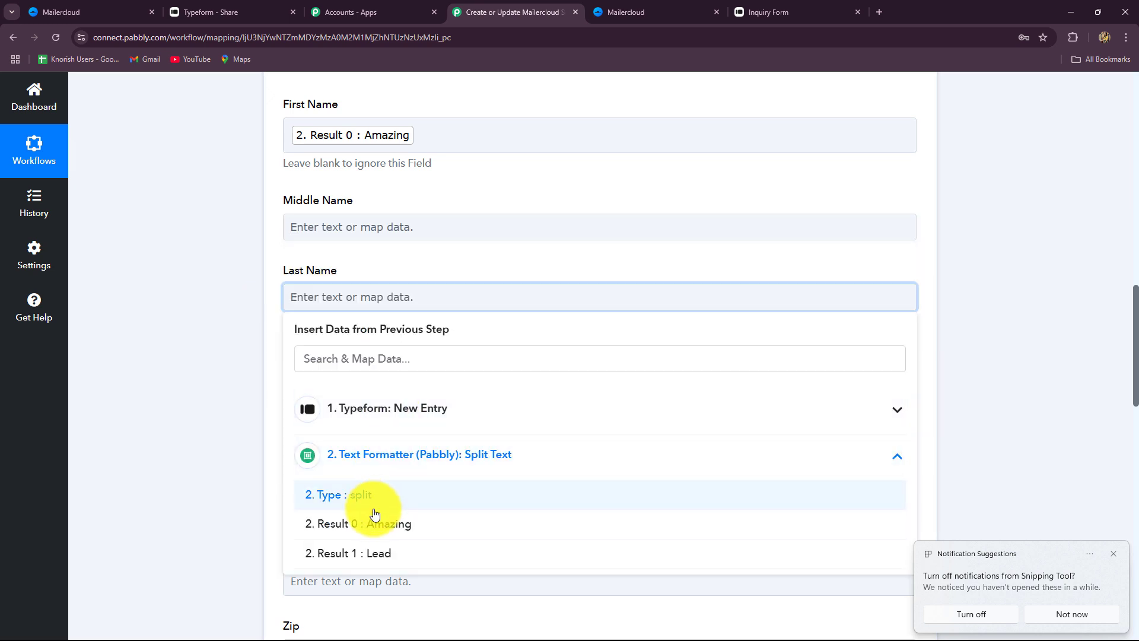
left_click(348, 553)
Map the Typeform phone number answer into the Phone field
scroll(255, 478, "down", 3)
left_click(320, 198)
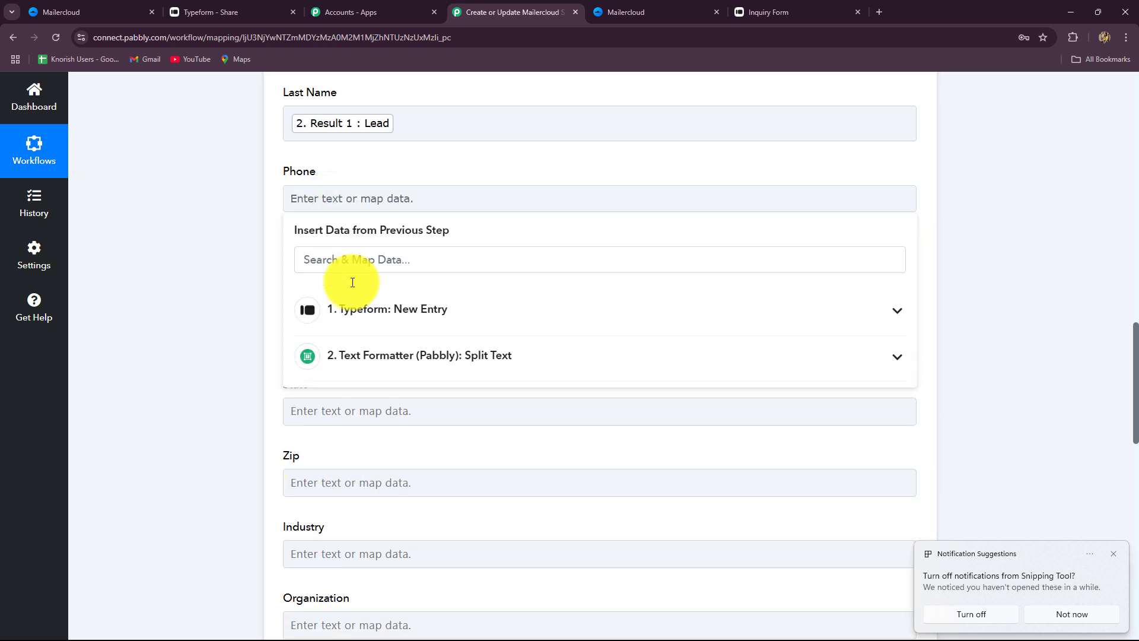
left_click(364, 355)
left_click(371, 308)
left_click(332, 259)
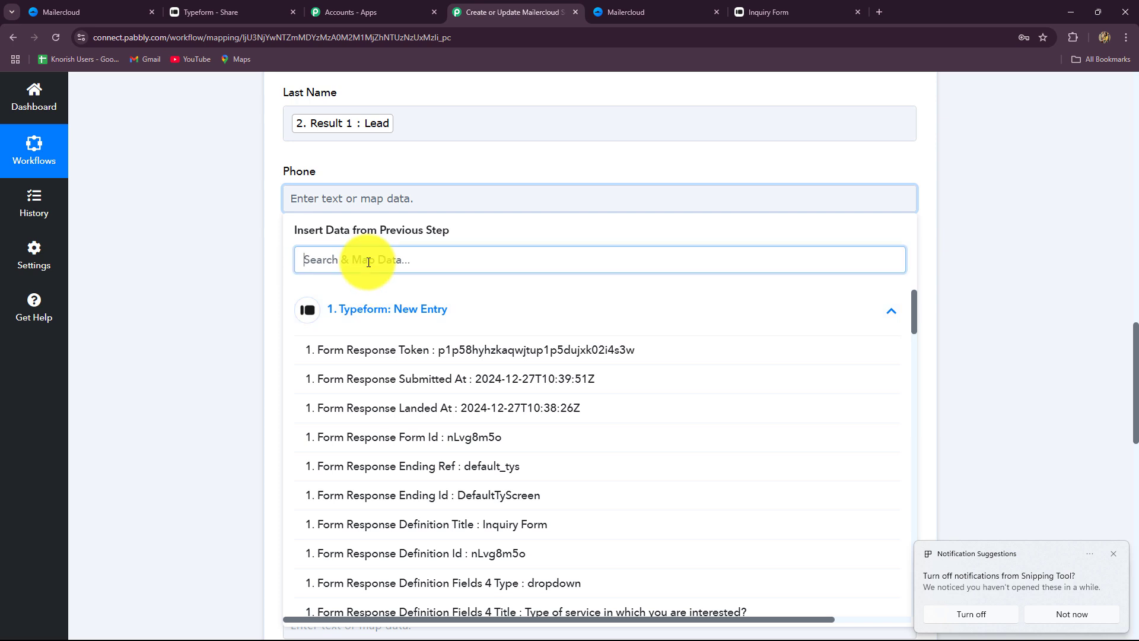
type("ph")
left_click(558, 439)
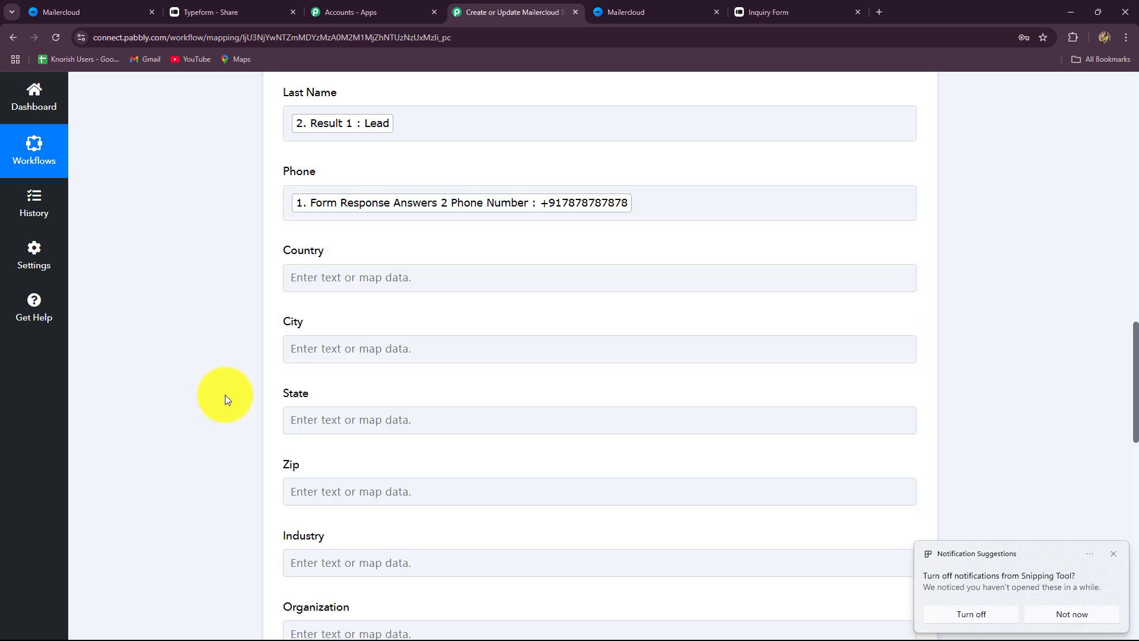
Leave City unmapped and send a test that inserts 1 contact
scroll(228, 380, "down", 3)
left_click(315, 170)
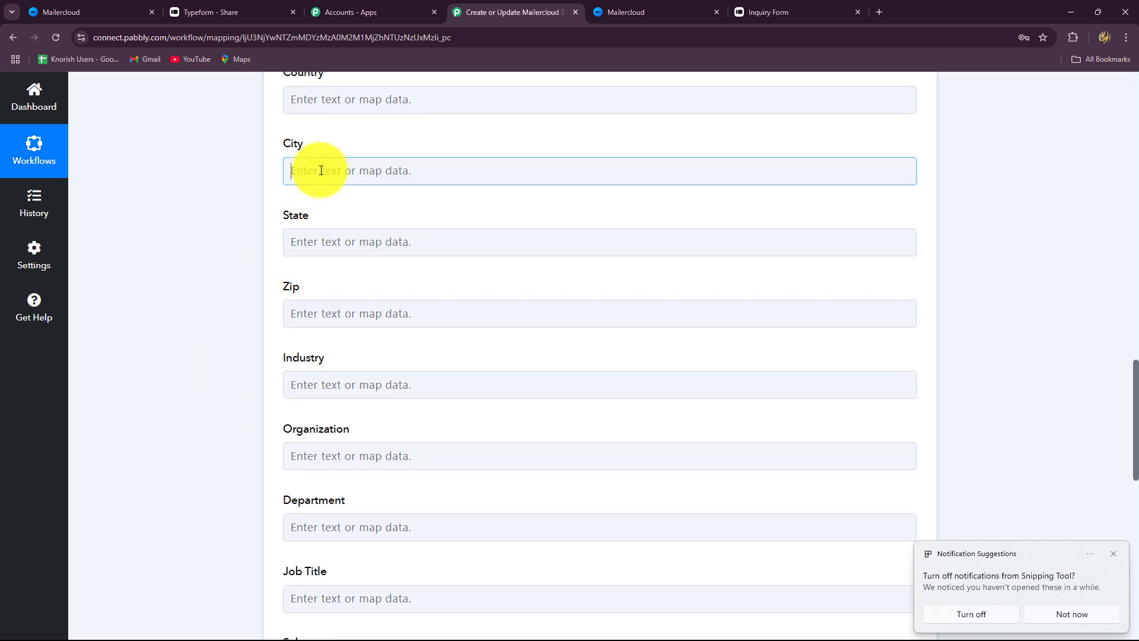
left_click(203, 213)
left_click(313, 253)
scroll(315, 308, "down", 5)
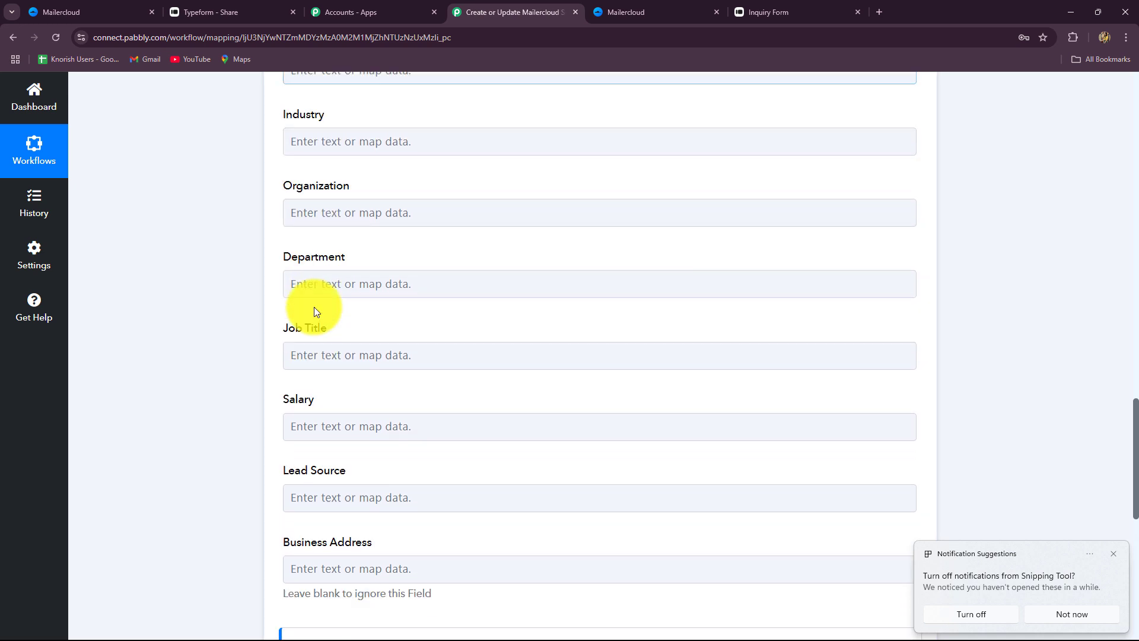
scroll(315, 307, "down", 5)
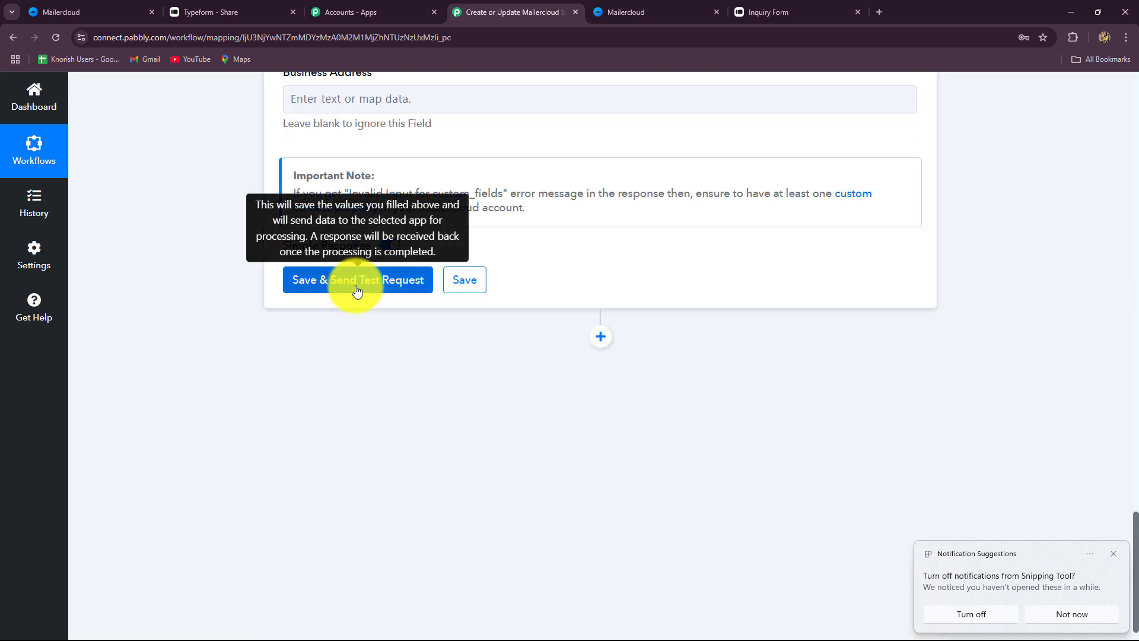
left_click(356, 282)
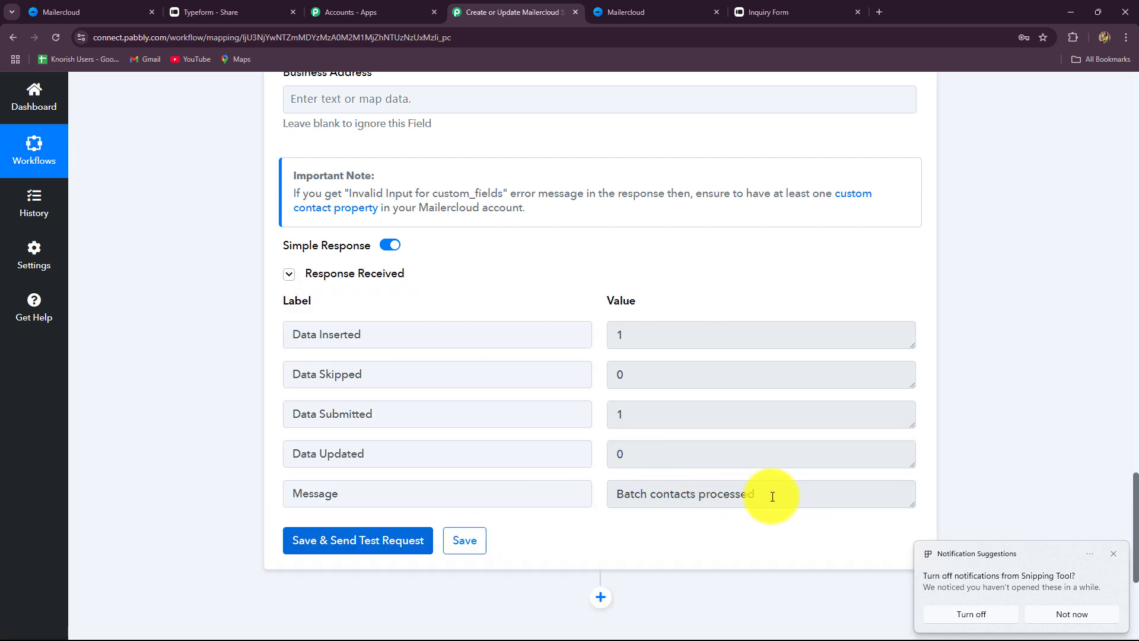
Open the Website Leads contacts in Mailercloud and find the new Amazing subscriber
left_click(50, 15)
mouse_move(36, 169)
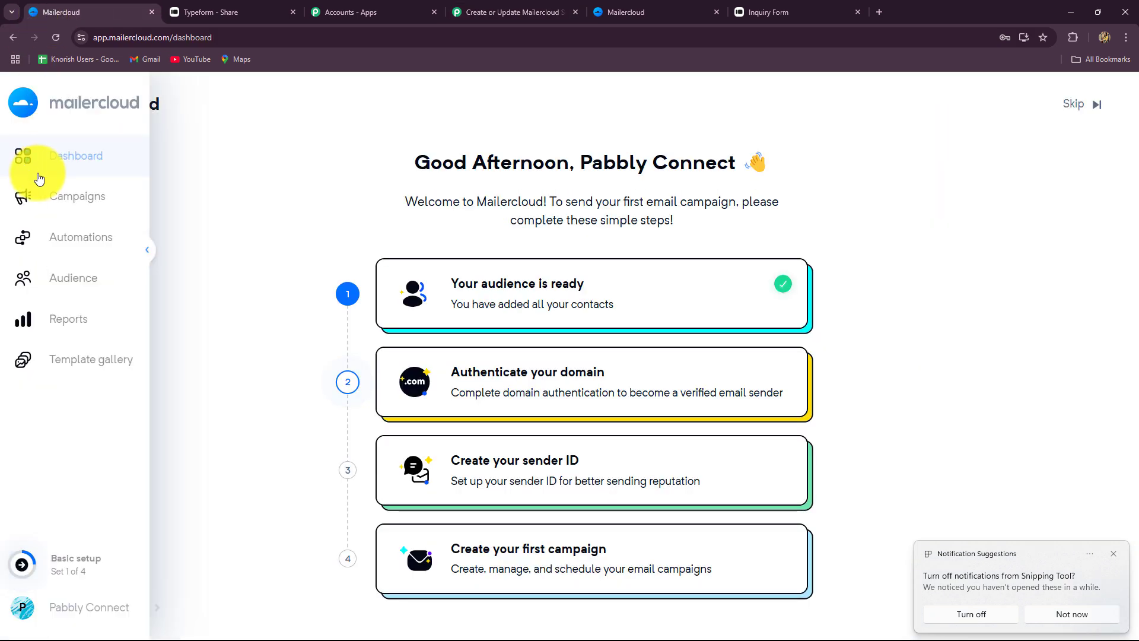
left_click(56, 277)
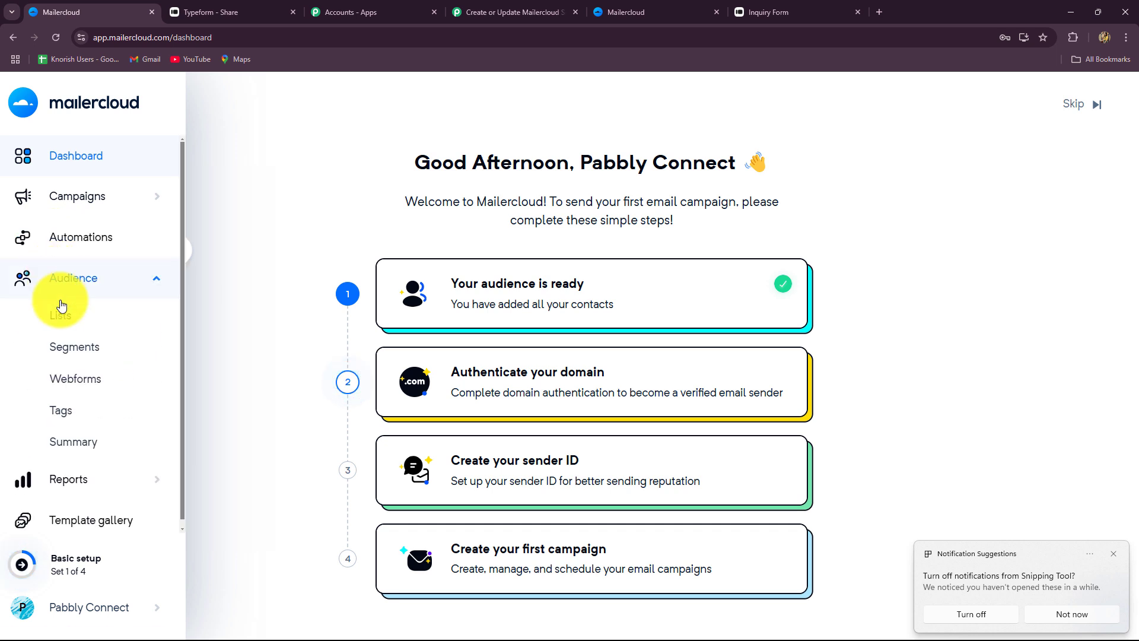
left_click(64, 316)
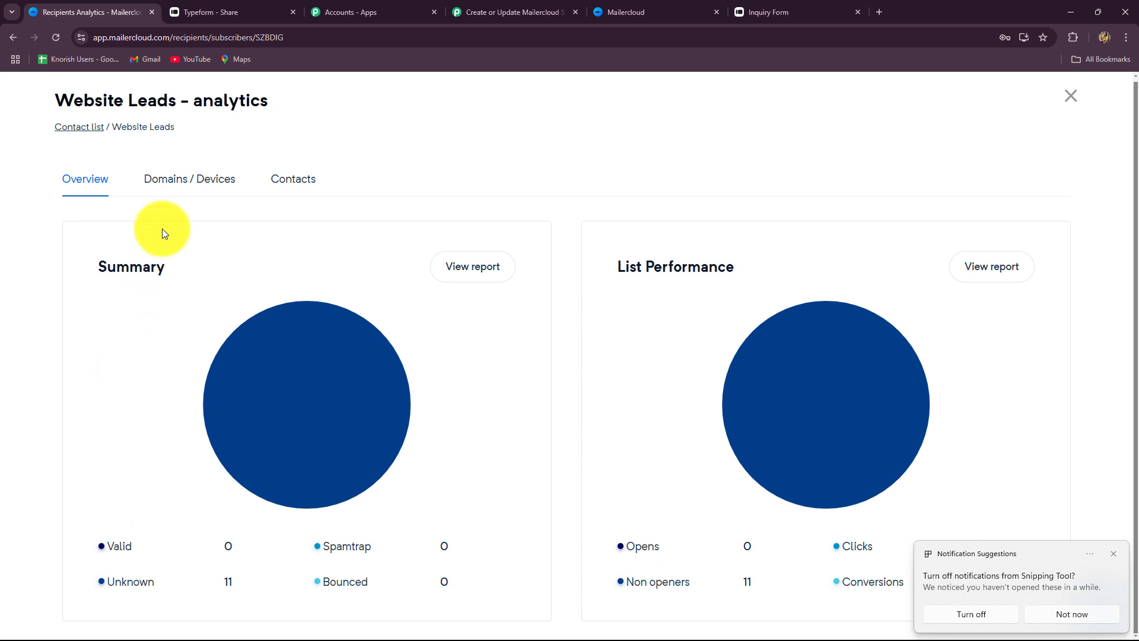
left_click(280, 178)
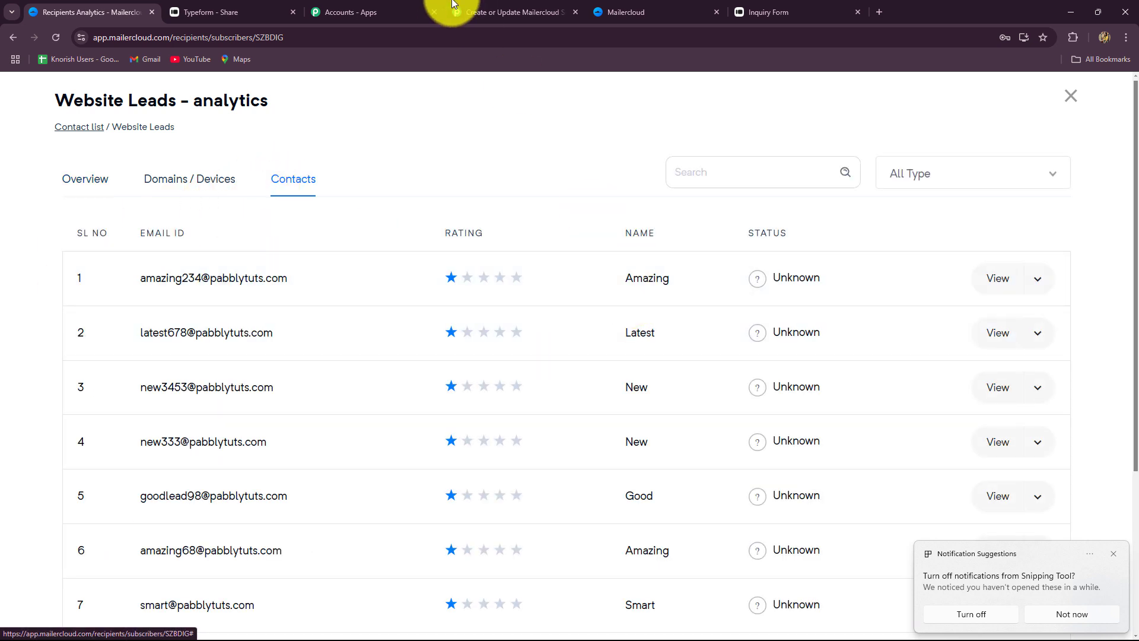
Go back to the Pabbly workflow and collapse the Mailercloud subscriber step
left_click(431, 12)
left_click(504, 11)
scroll(939, 235, "up", 10)
scroll(939, 235, "up", 15)
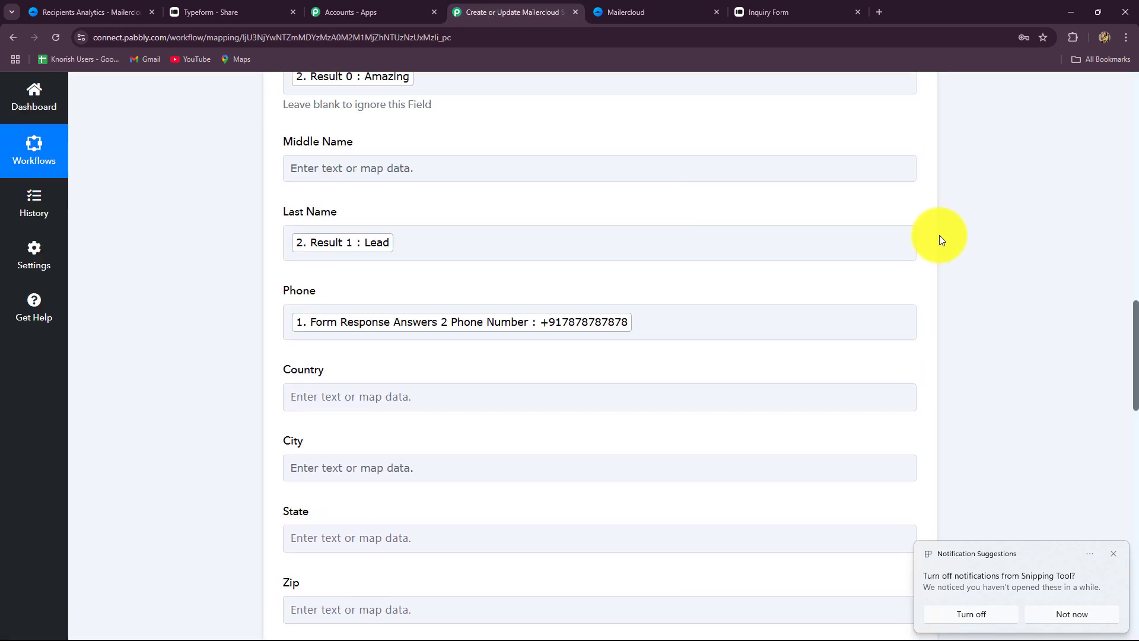
left_click(918, 368)
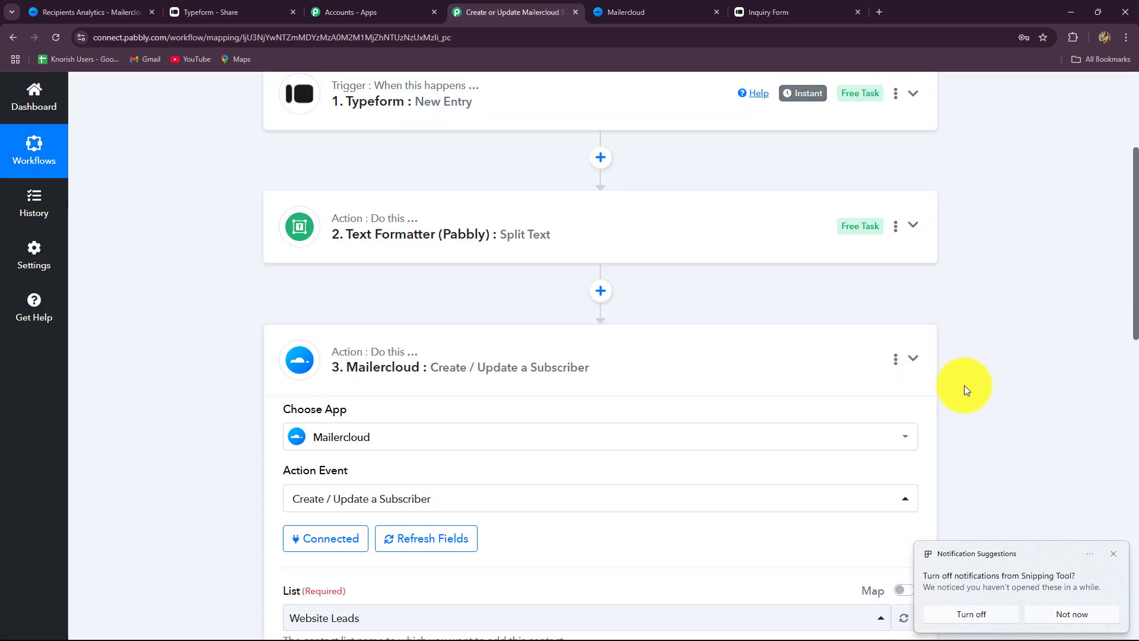